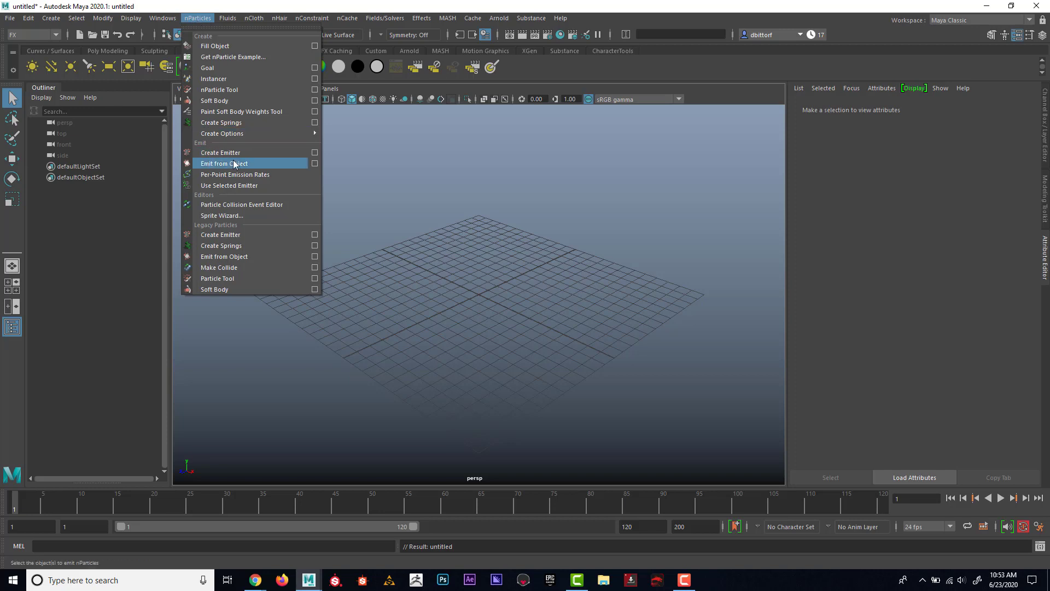
# Detach the nParticle Create Options as a floating window over the Outliner and set the default particle type to Point
pyautogui.moveTo(241, 137)
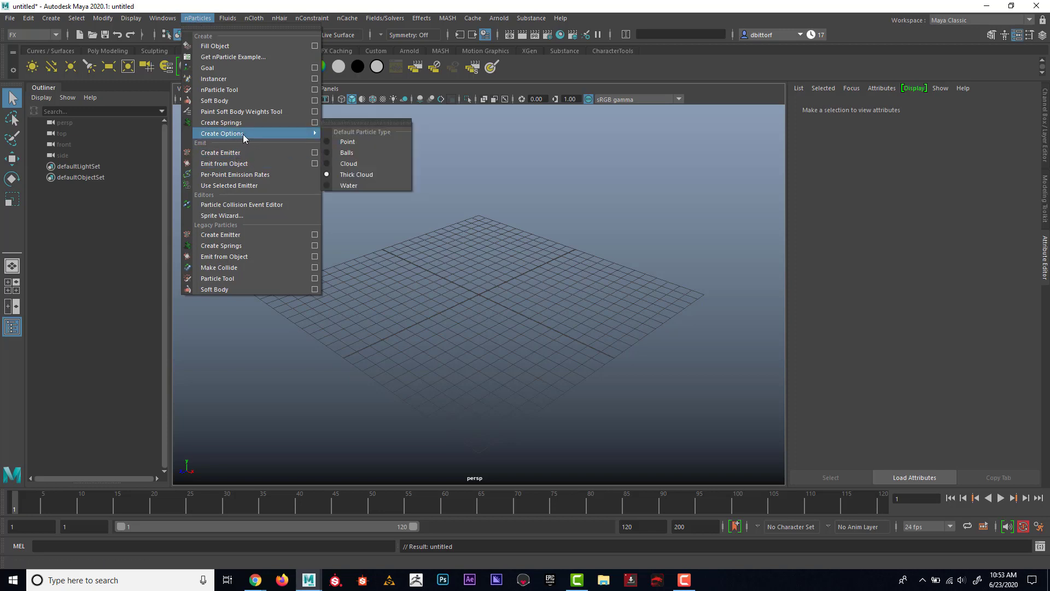
pyautogui.click(352, 124)
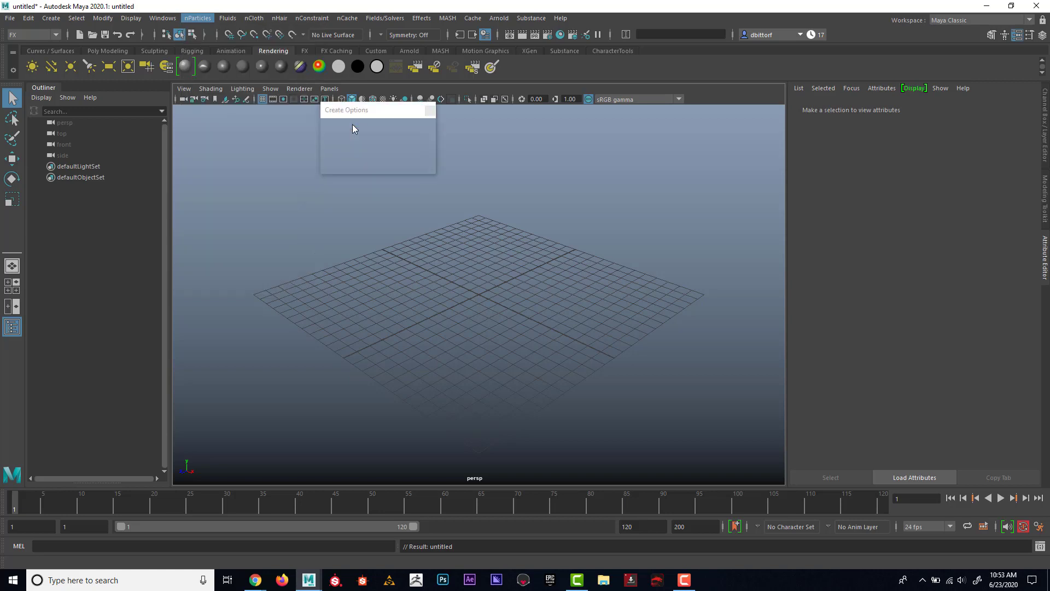
pyautogui.moveTo(358, 114); pyautogui.dragTo(133, 219)
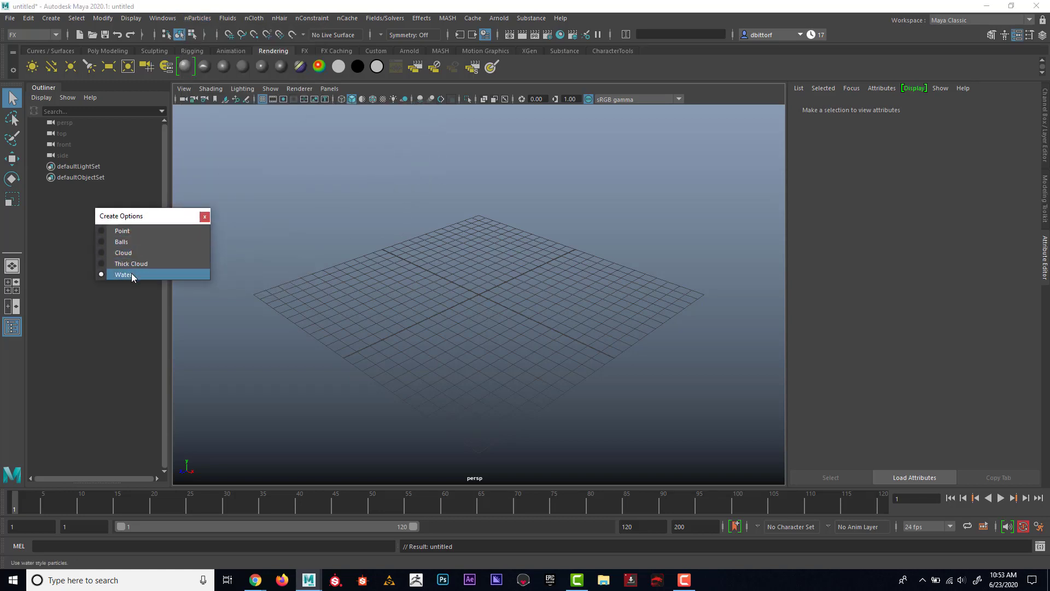
pyautogui.click(132, 232)
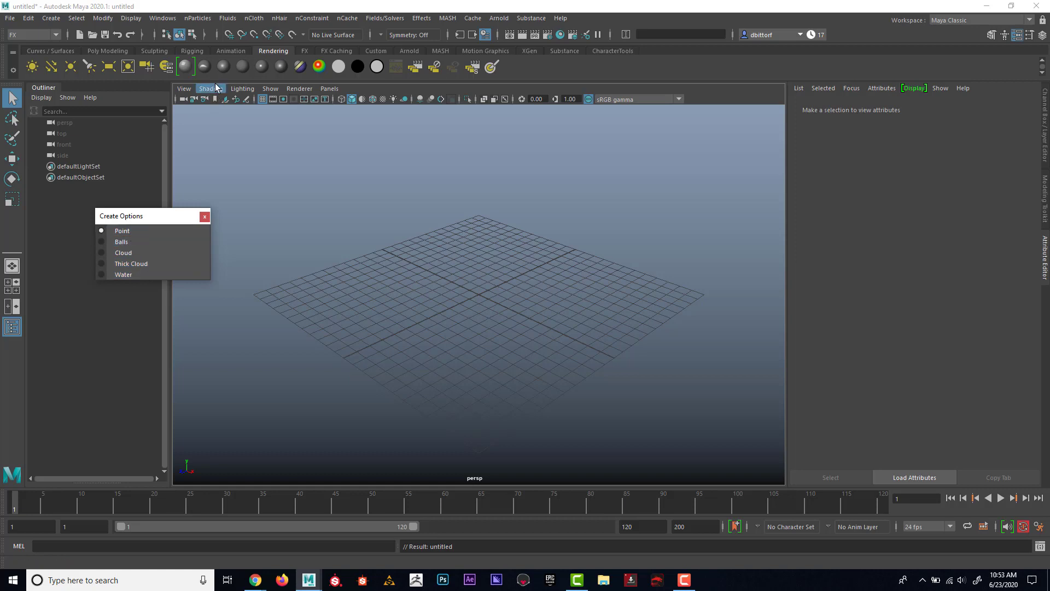
# Create an nParticle emitter and raise it to about 10 units in Y above the grid
pyautogui.click(199, 18)
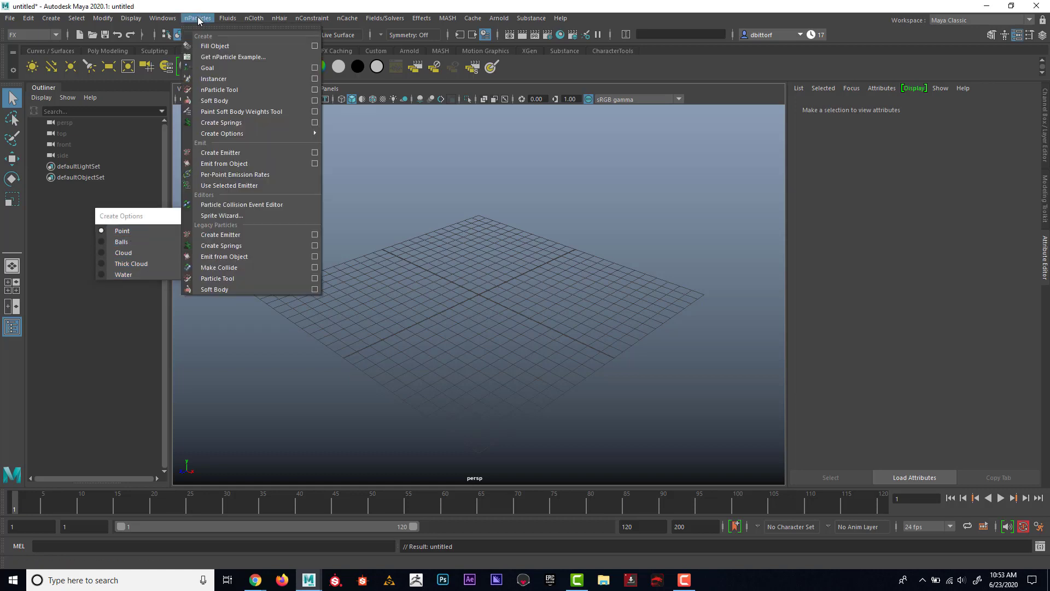
pyautogui.click(222, 153)
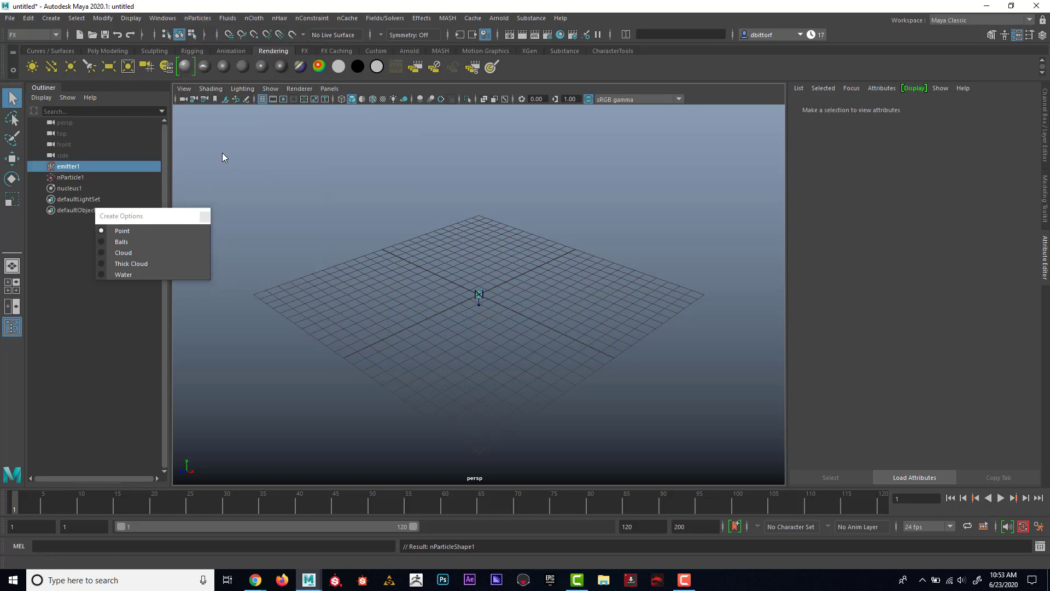
pyautogui.click(17, 158)
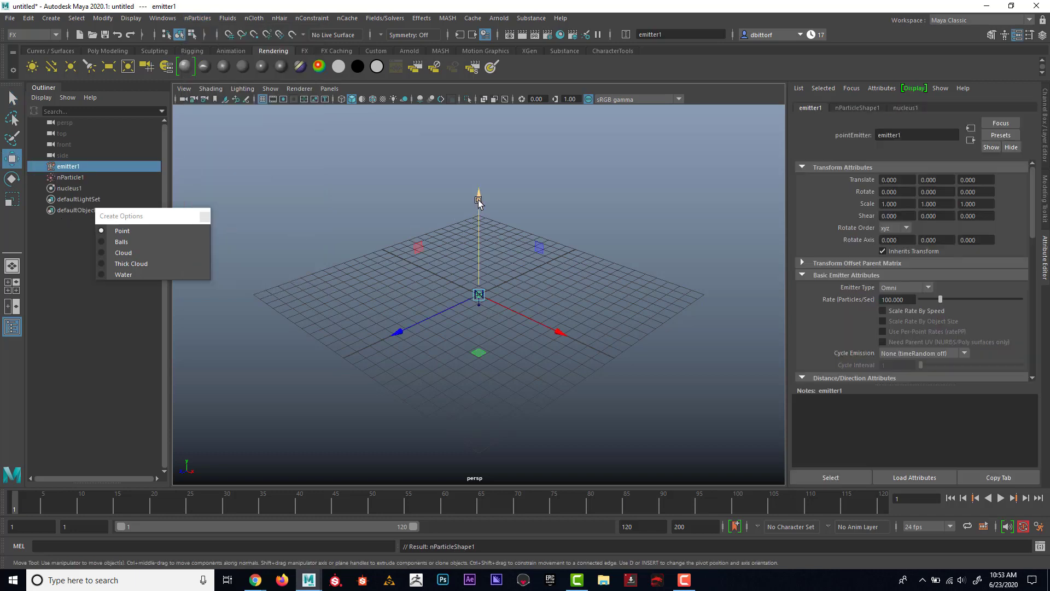
pyautogui.moveTo(479, 202); pyautogui.dragTo(478, 71)
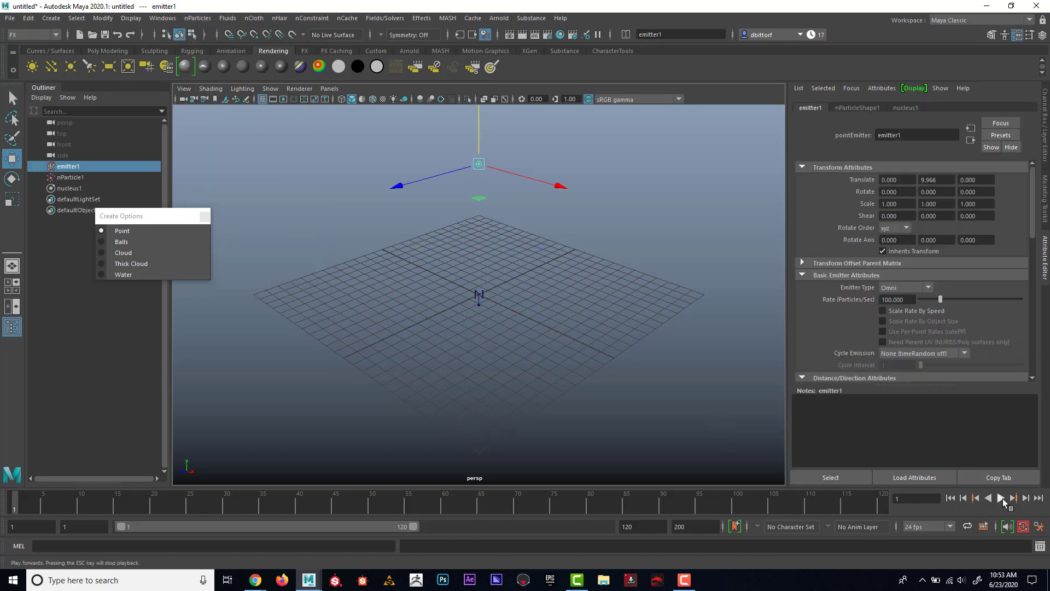
# Preview the Point emission, rewind to the first frame, and move the emitter along X to about -11.3
pyautogui.click(1002, 498)
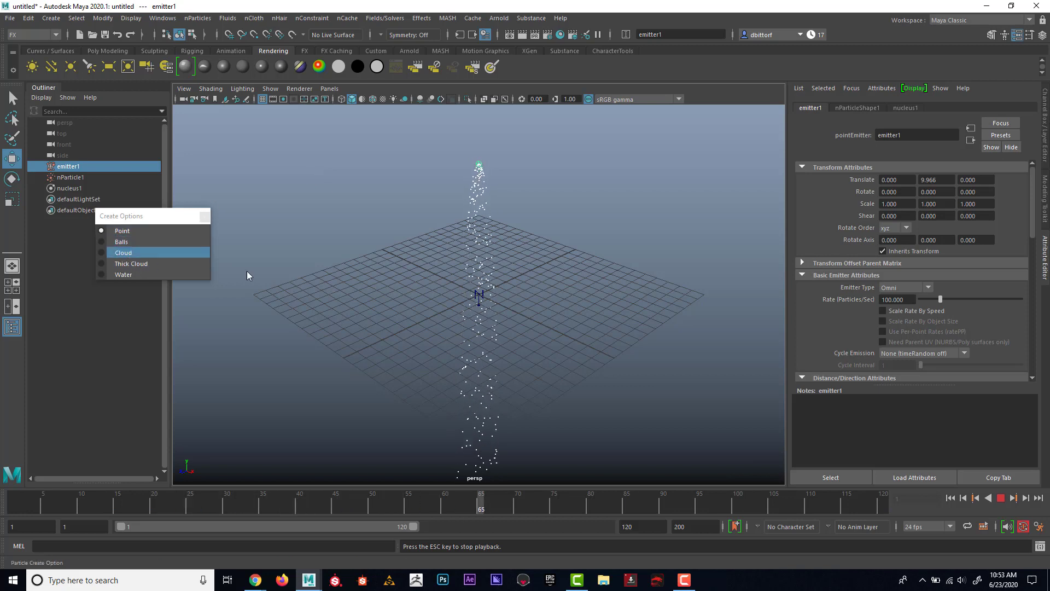
pyautogui.click(951, 498)
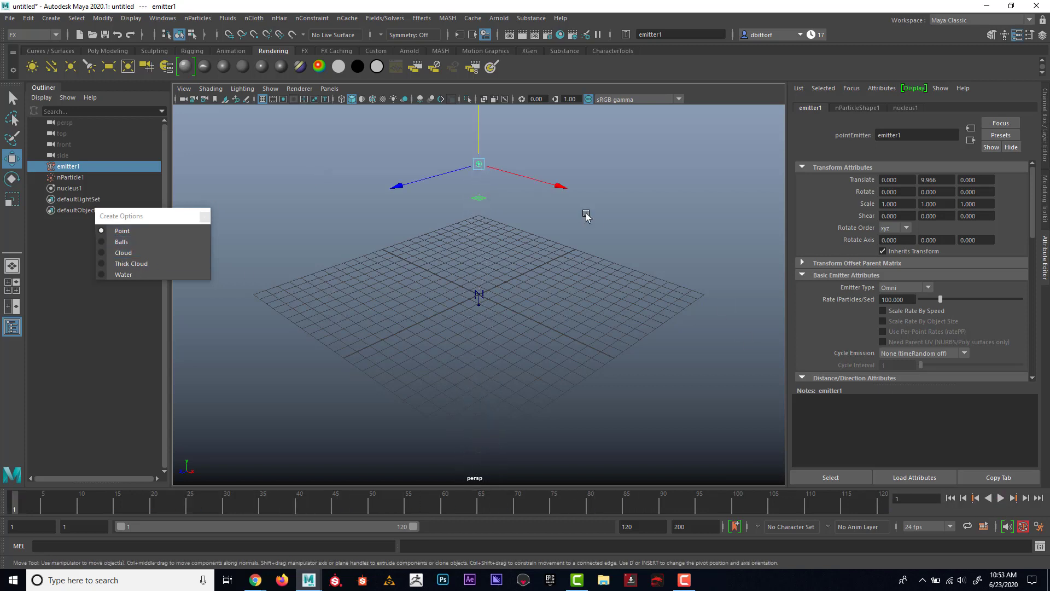
pyautogui.moveTo(555, 188); pyautogui.dragTo(424, 172)
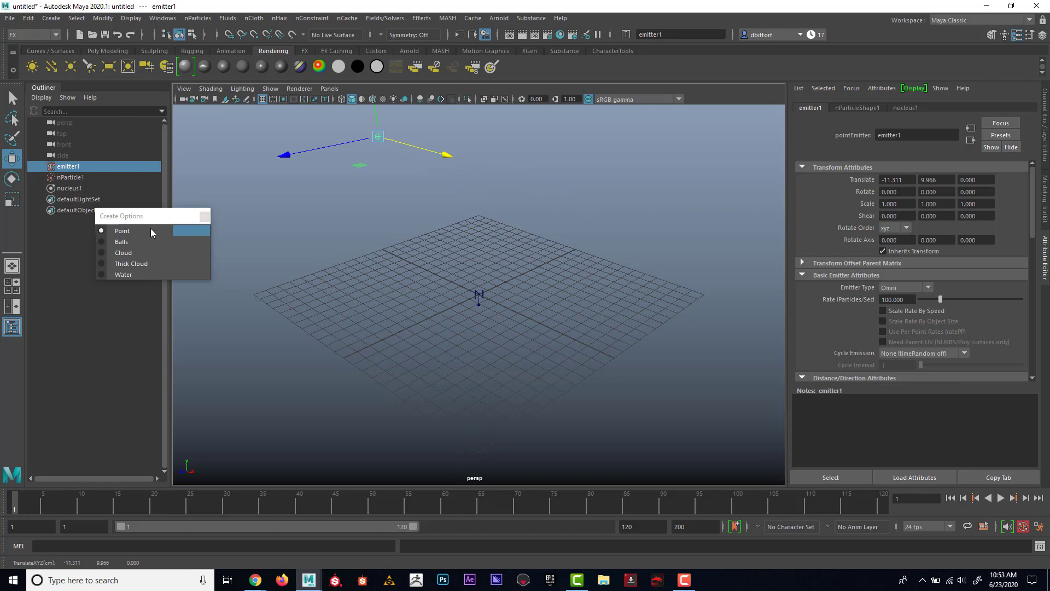
# Create a second emitter using the Balls particle type and place it at about X -6, Y 9.6
pyautogui.click(120, 244)
pyautogui.click(206, 20)
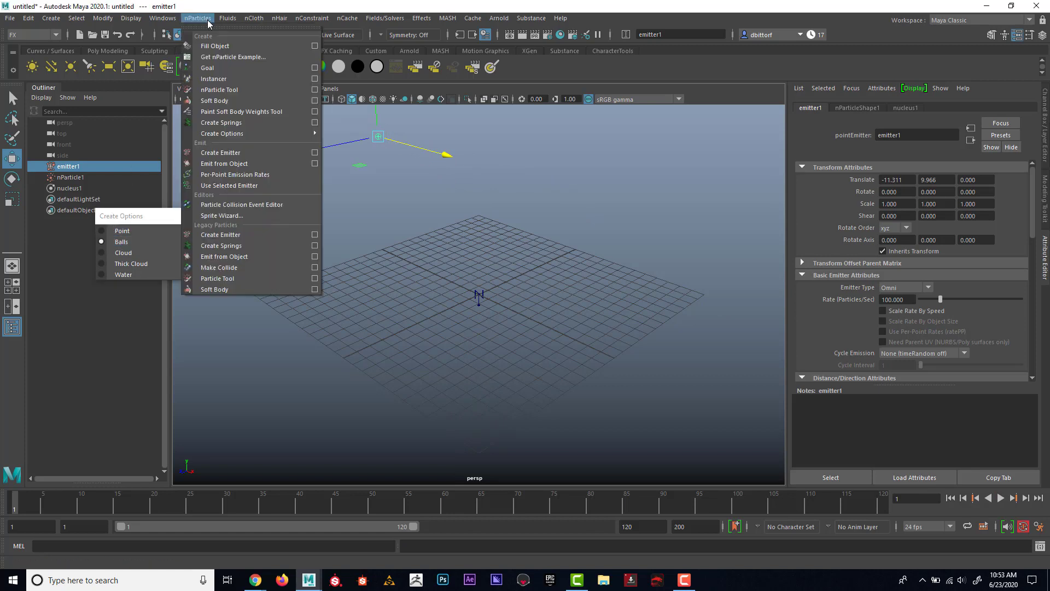
pyautogui.click(221, 153)
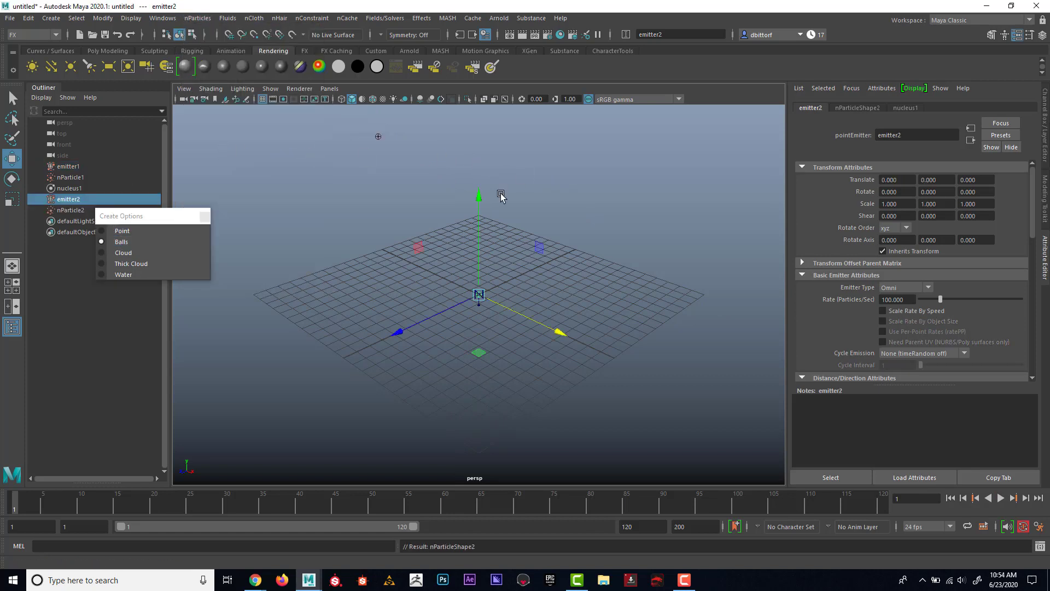
pyautogui.moveTo(484, 197); pyautogui.dragTo(484, 71)
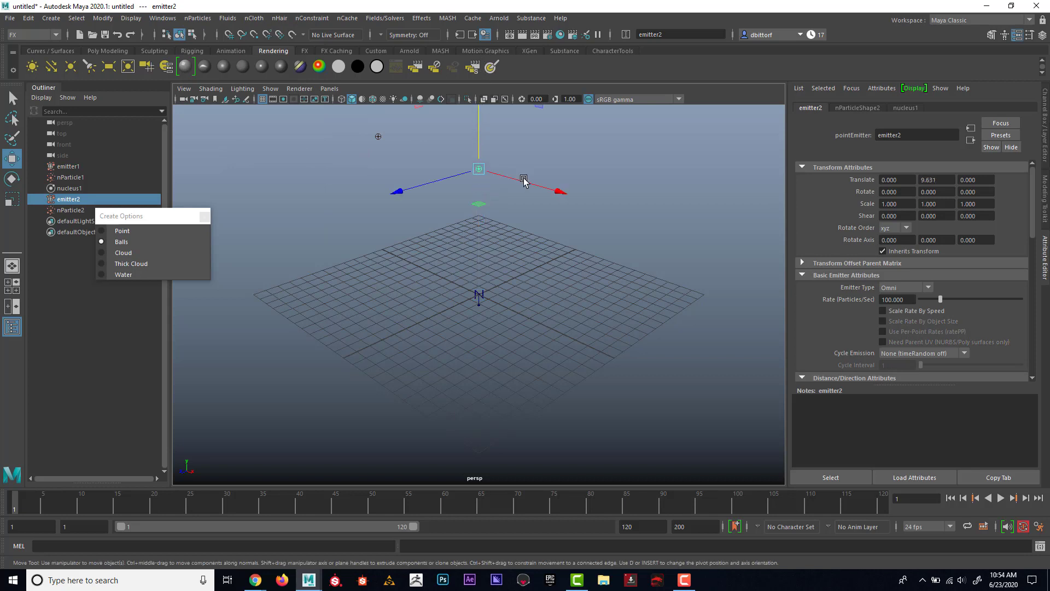
pyautogui.moveTo(537, 185); pyautogui.dragTo(368, 137)
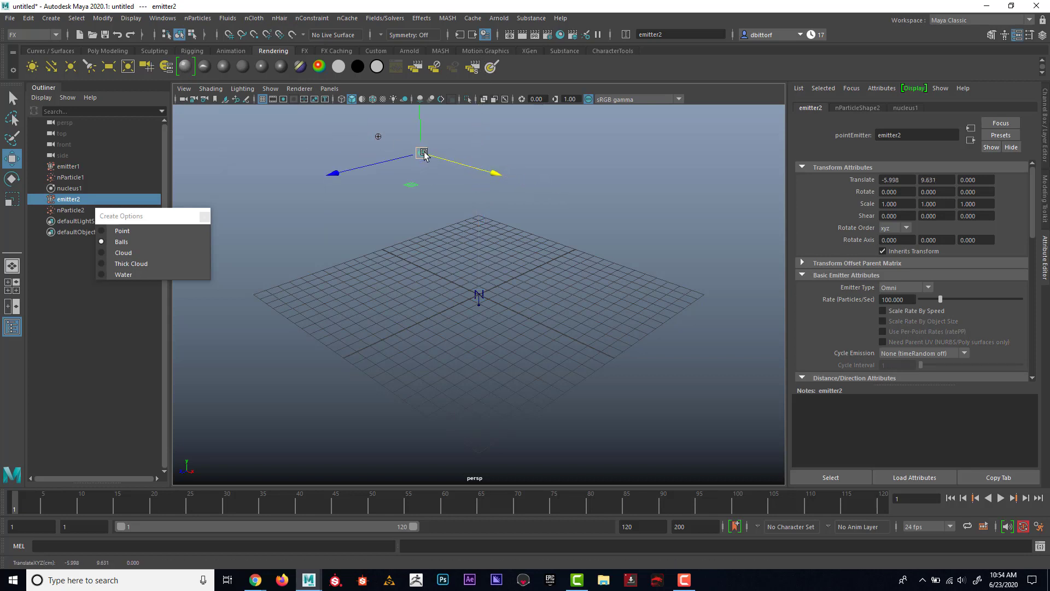
# Create a third emitter using the Cloud particle type and raise it to about 9.3 units in Y
pyautogui.click(123, 253)
pyautogui.click(198, 18)
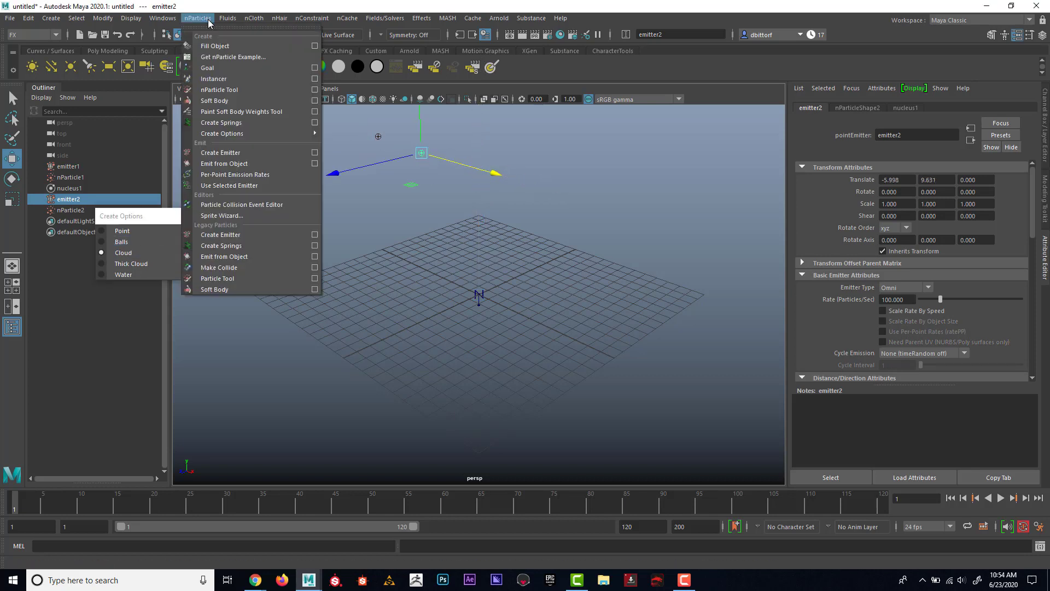
pyautogui.click(229, 152)
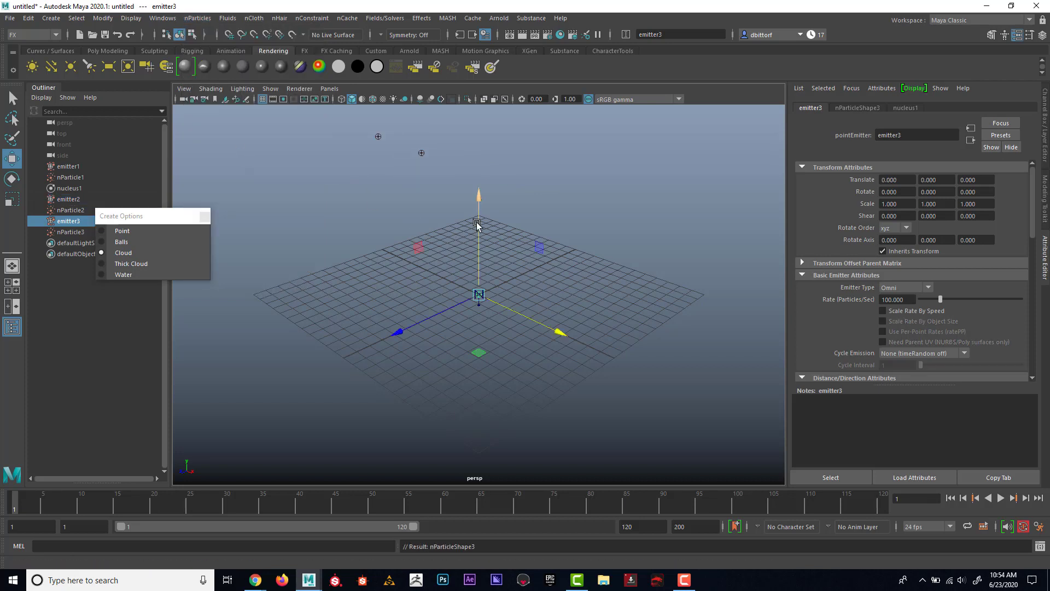
pyautogui.moveTo(477, 225); pyautogui.dragTo(490, 67)
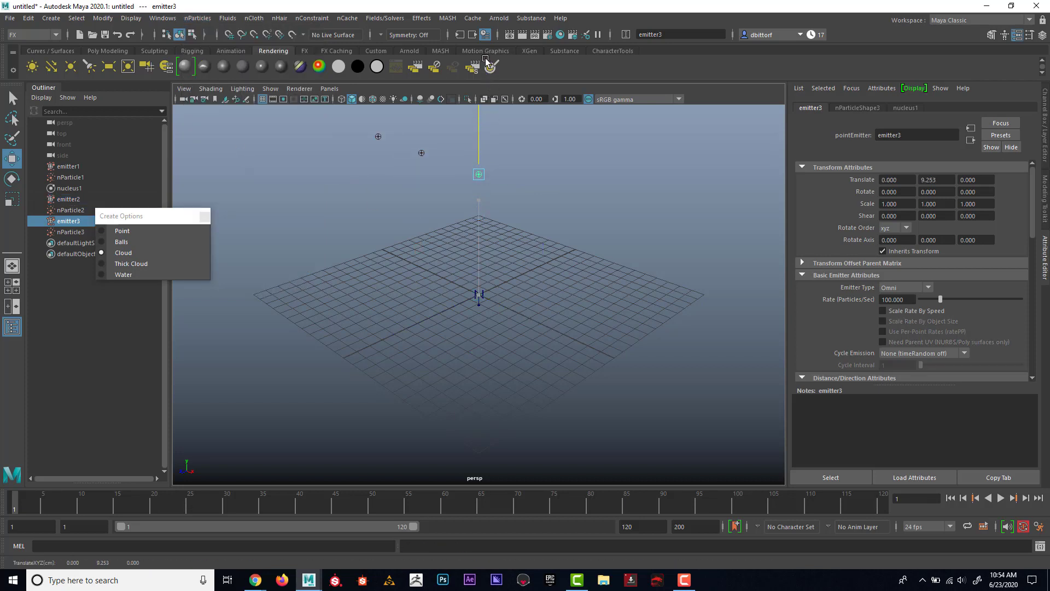
# Create a fourth emitter using the Thick Cloud particle type and place it at about X 6.2, Y 9.2
pyautogui.click(130, 264)
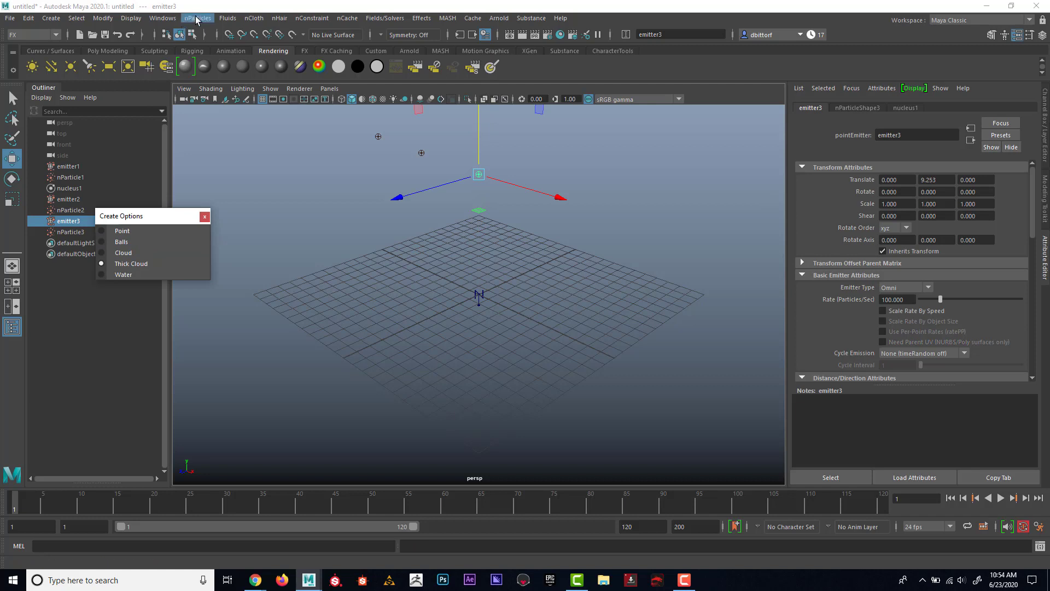
pyautogui.click(197, 18)
pyautogui.click(230, 152)
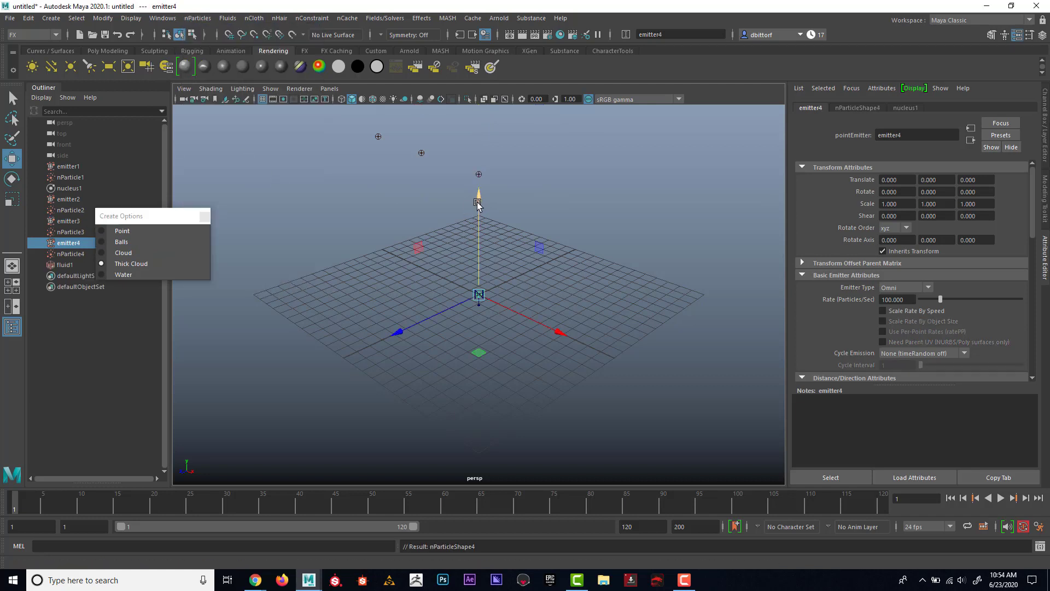
pyautogui.moveTo(478, 203); pyautogui.dragTo(498, 61)
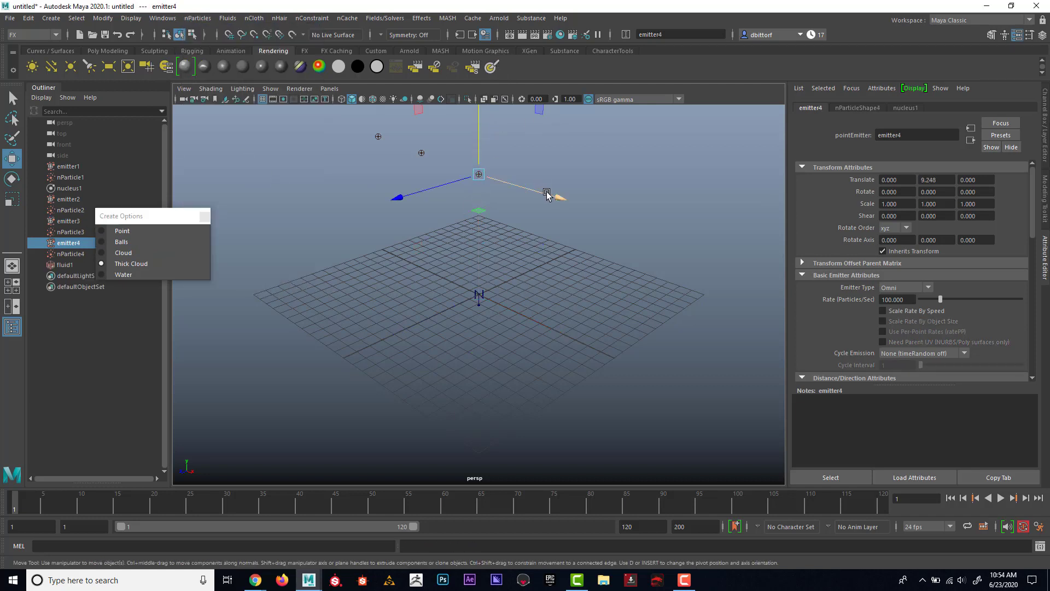
pyautogui.moveTo(547, 194); pyautogui.dragTo(638, 221)
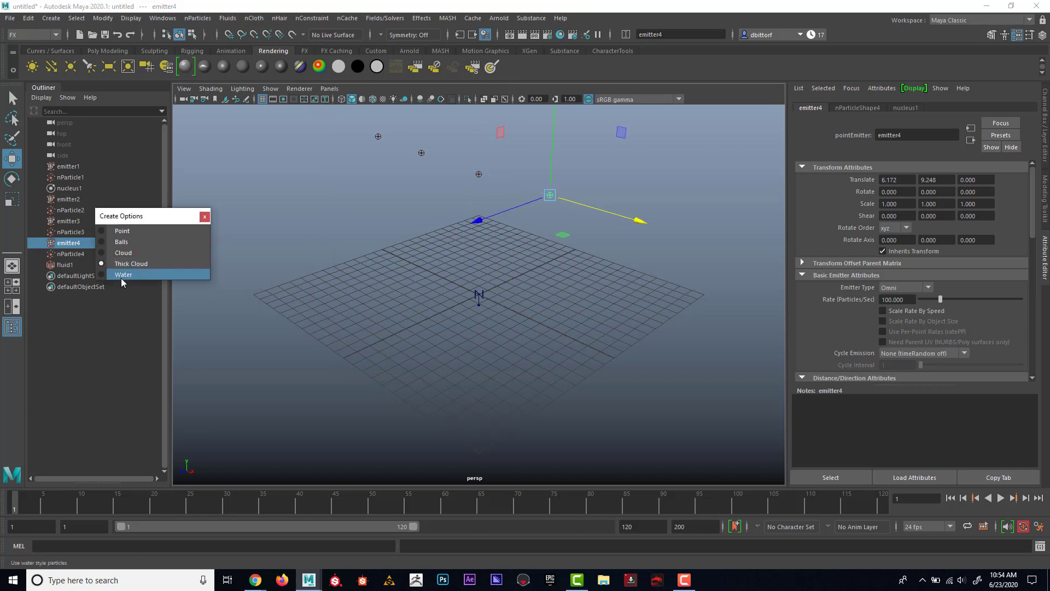
# Create a fifth emitter using the Water particle type and place it at about X 11.9, Y 9.3
pyautogui.click(122, 276)
pyautogui.click(197, 19)
pyautogui.click(224, 154)
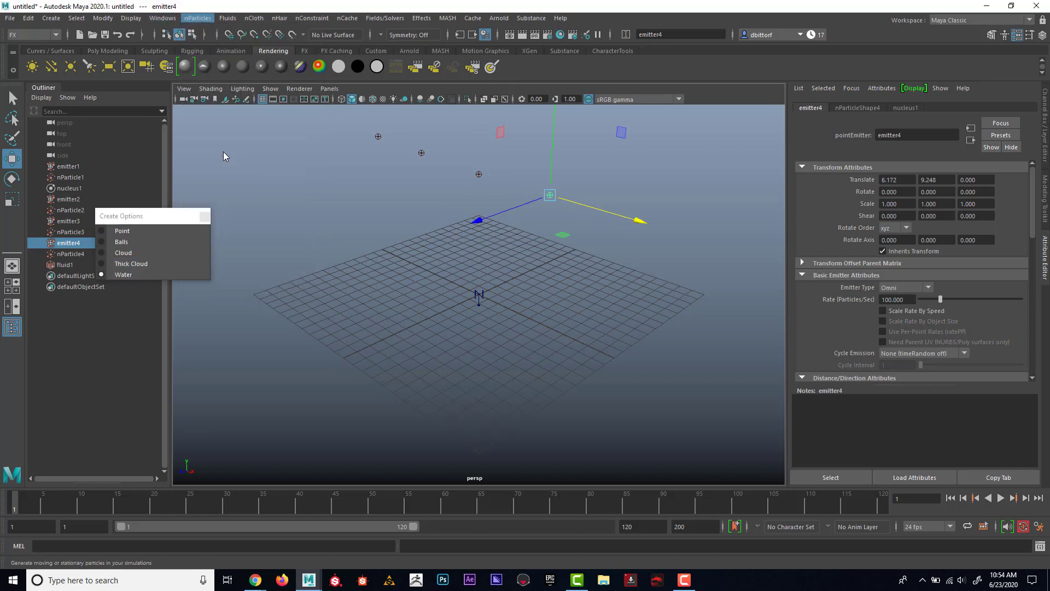
pyautogui.moveTo(479, 203); pyautogui.dragTo(493, 52)
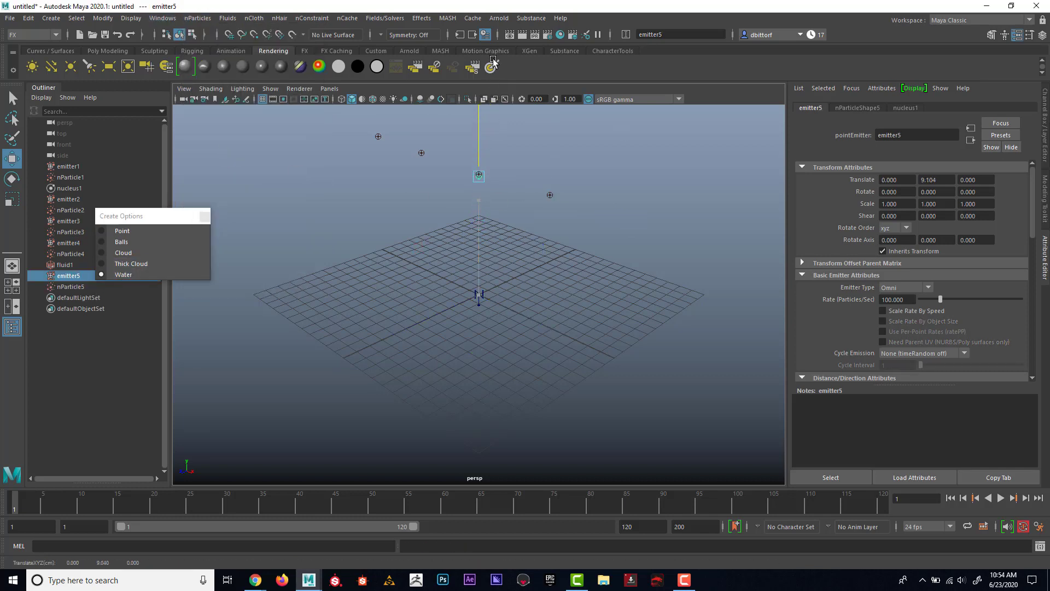
pyautogui.moveTo(556, 197); pyautogui.dragTo(762, 249)
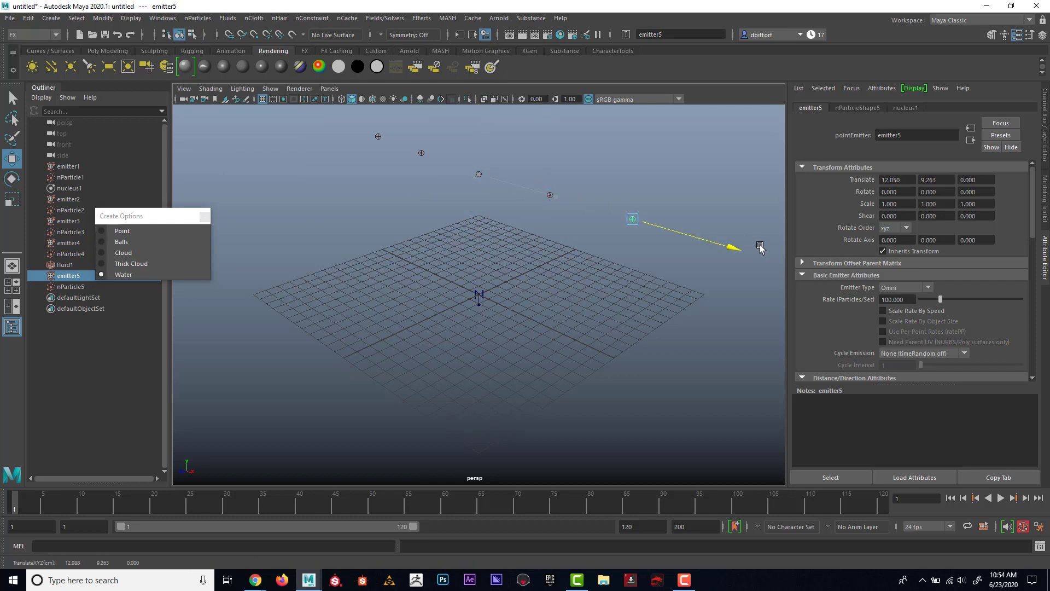
# Play the simulation to compare how the five particle types emit and fall, viewed from the front, and rewind to the first frame
pyautogui.click(1000, 498)
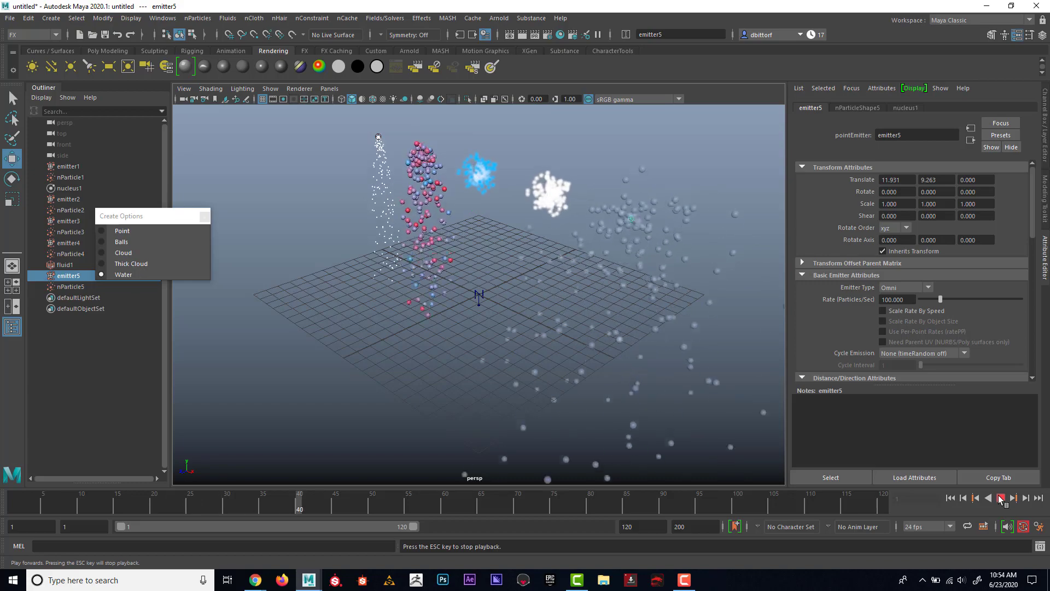
pyautogui.keyDown('alt'); pyautogui.moveTo(461, 318); pyautogui.dragTo(485, 305); pyautogui.keyUp('alt')
pyautogui.keyDown('alt'); pyautogui.moveTo(485, 306); pyautogui.dragTo(462, 309, button='right'); pyautogui.keyUp('alt')
pyautogui.keyDown('alt'); pyautogui.moveTo(463, 310); pyautogui.dragTo(465, 312); pyautogui.keyUp('alt')
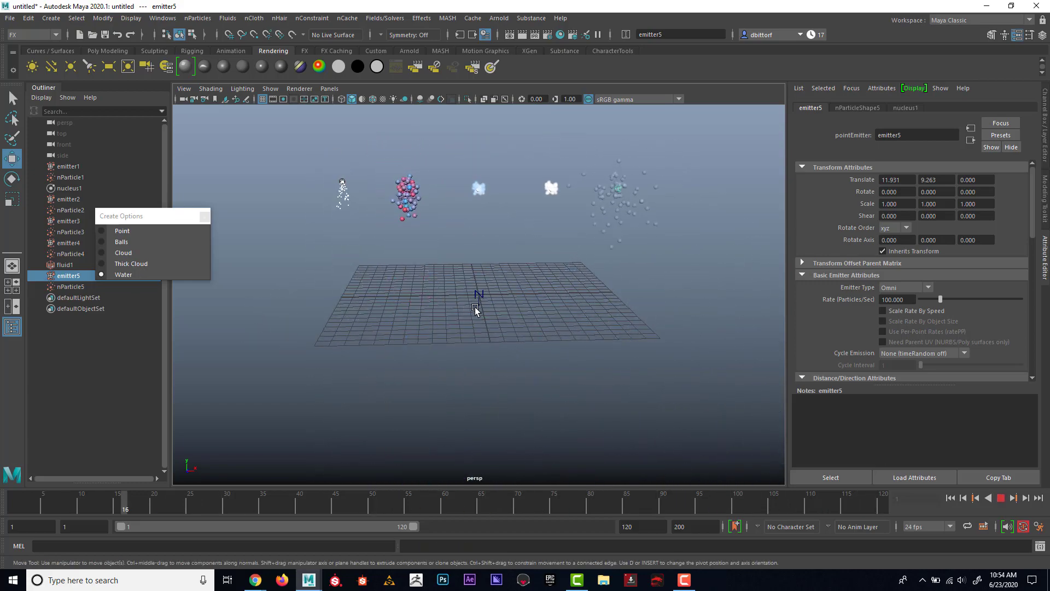
pyautogui.keyDown('alt'); pyautogui.moveTo(405, 284); pyautogui.dragTo(387, 284, button='middle'); pyautogui.keyUp('alt')
pyautogui.keyDown('alt'); pyautogui.moveTo(387, 285); pyautogui.dragTo(407, 302, button='right'); pyautogui.keyUp('alt')
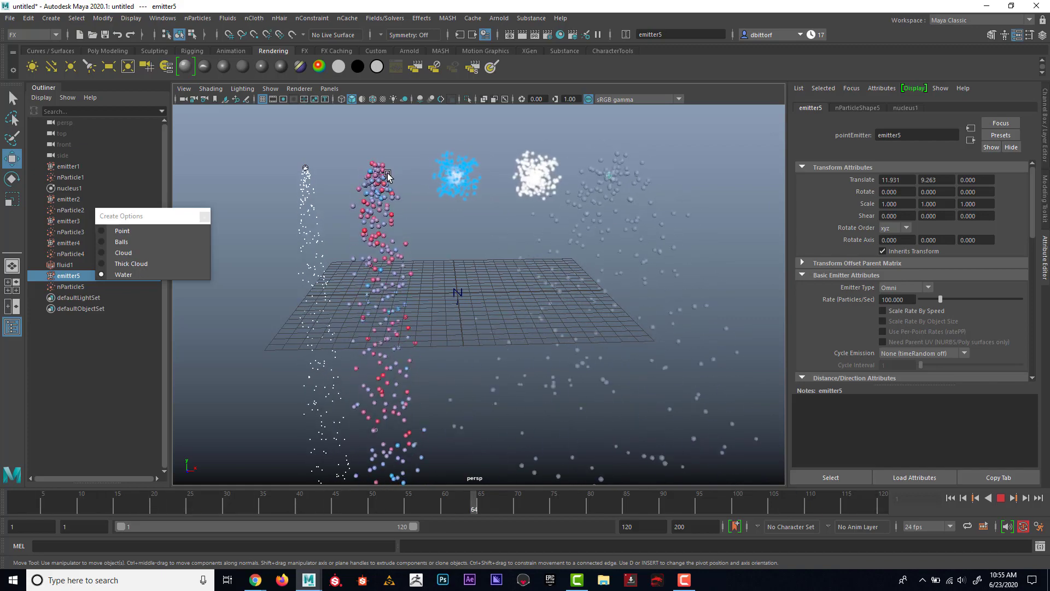
pyautogui.keyDown('alt'); pyautogui.moveTo(418, 199); pyautogui.dragTo(469, 224); pyautogui.keyUp('alt')
pyautogui.scroll(1, 457, 226)
pyautogui.keyDown('alt'); pyautogui.moveTo(469, 225); pyautogui.dragTo(470, 268, button='middle'); pyautogui.keyUp('alt')
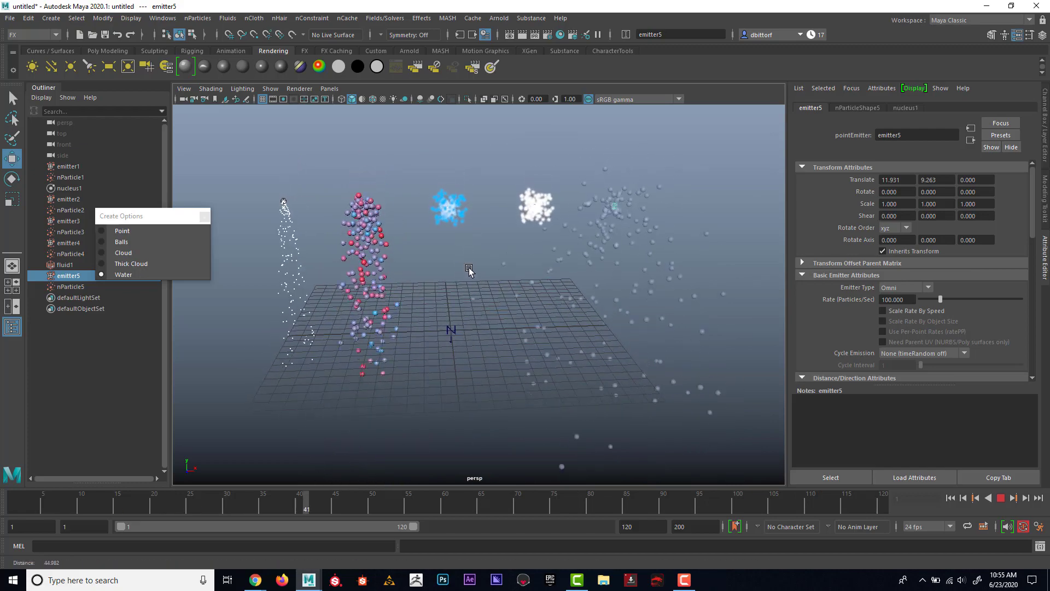
pyautogui.keyDown('alt'); pyautogui.moveTo(469, 269); pyautogui.dragTo(485, 271, button='right'); pyautogui.keyUp('alt')
pyautogui.keyDown('alt'); pyautogui.moveTo(452, 229); pyautogui.dragTo(455, 220, button='middle'); pyautogui.keyUp('alt')
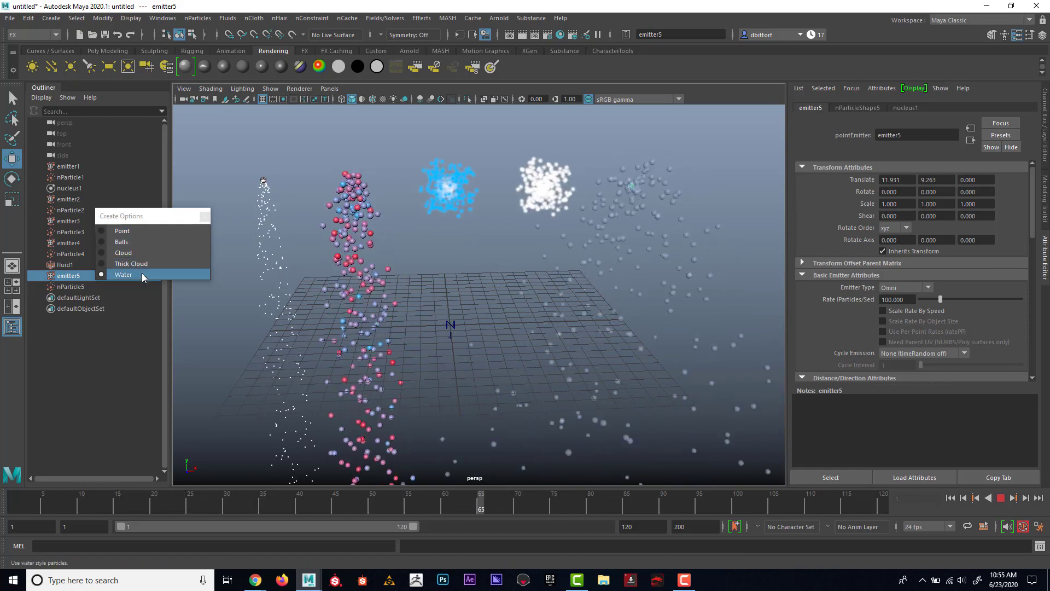
pyautogui.click(1002, 498)
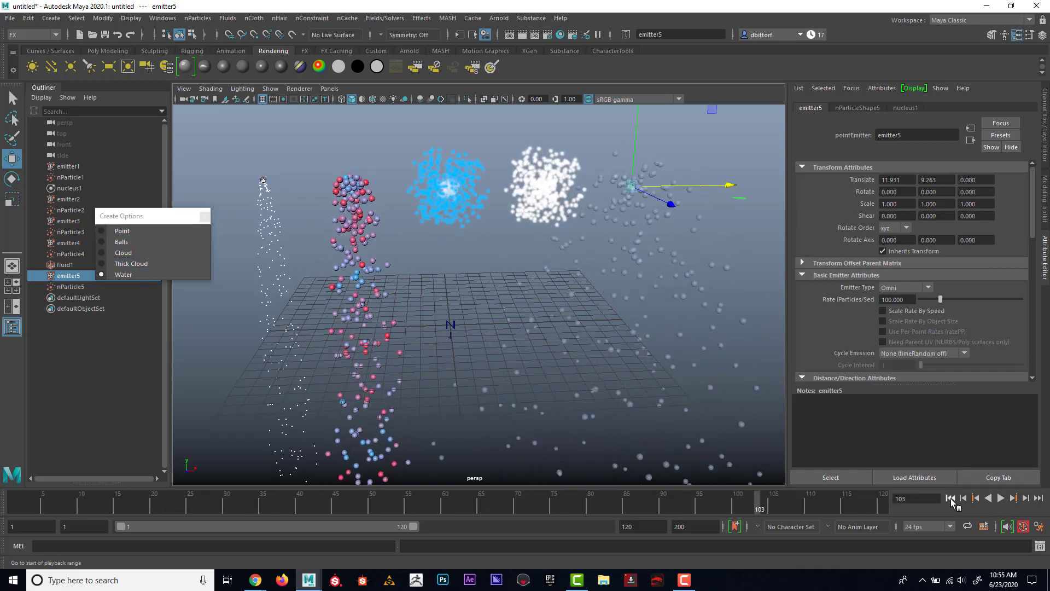
pyautogui.click(951, 498)
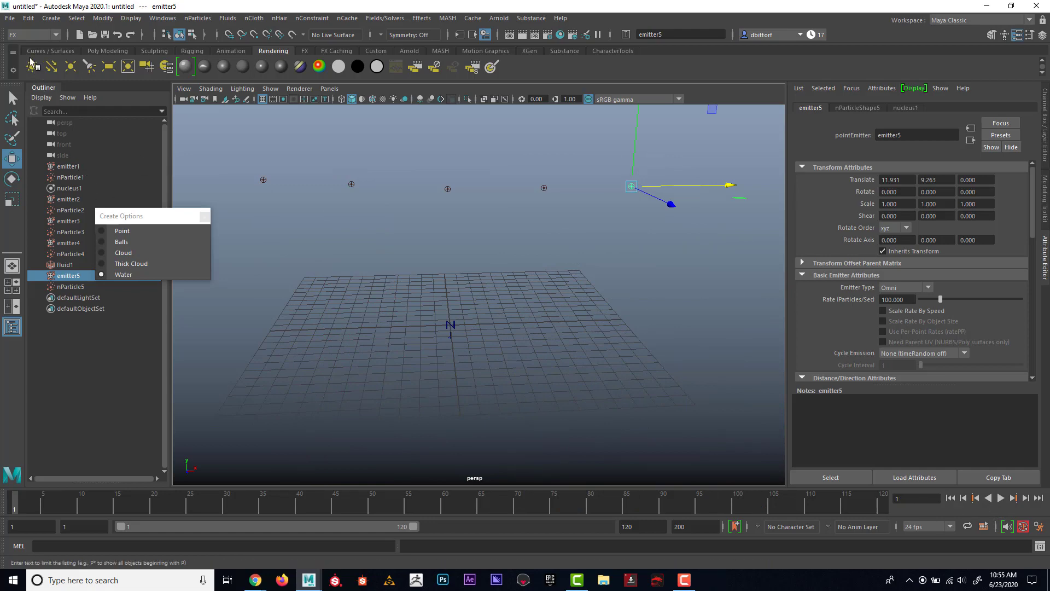
# Start a new scene without saving the current one and move the floating Create Options window farther over the Outliner
pyautogui.click(10, 18)
pyautogui.click(30, 27)
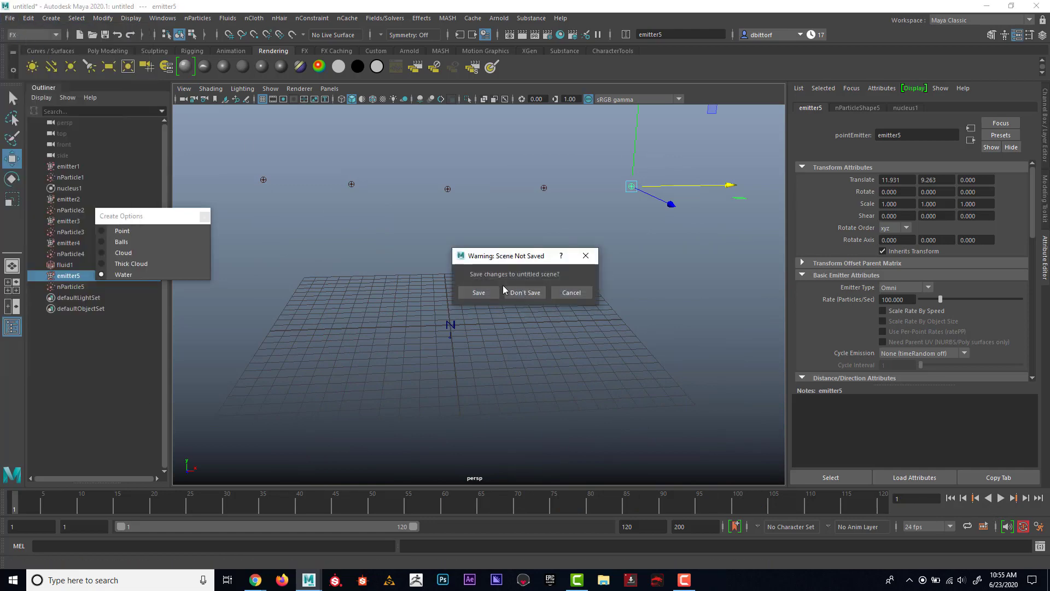
pyautogui.click(526, 293)
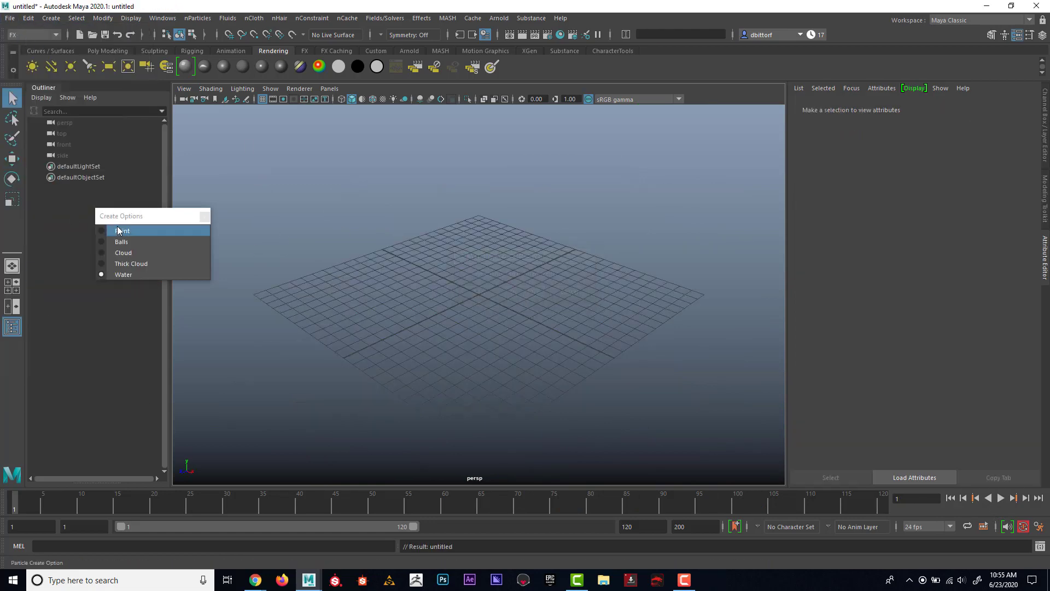
pyautogui.moveTo(118, 223); pyautogui.dragTo(82, 208)
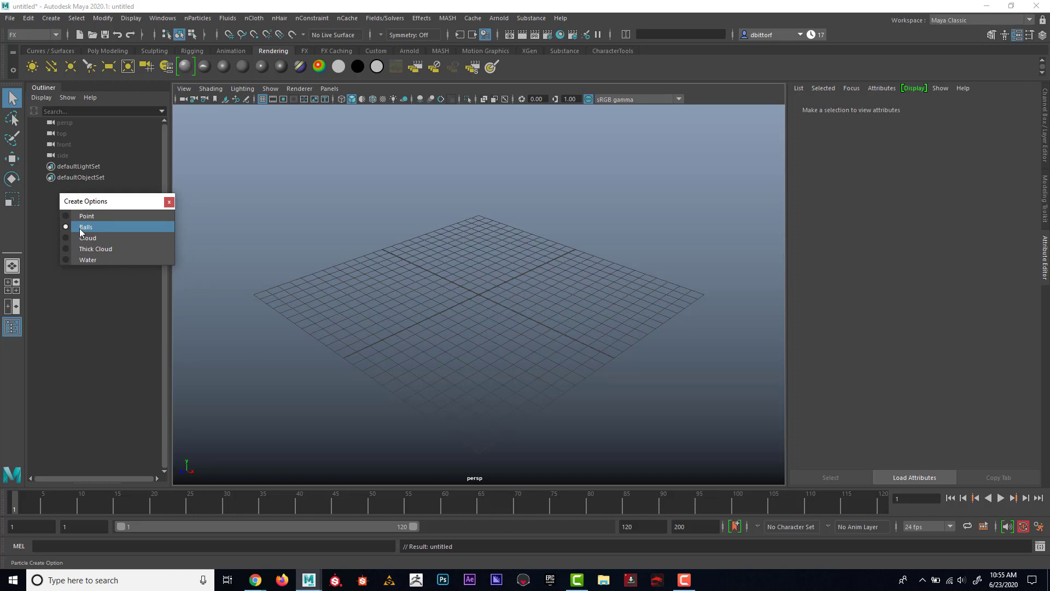
# Create an nParticle emitter using the Balls type and raise it to about Y 13
pyautogui.click(209, 20)
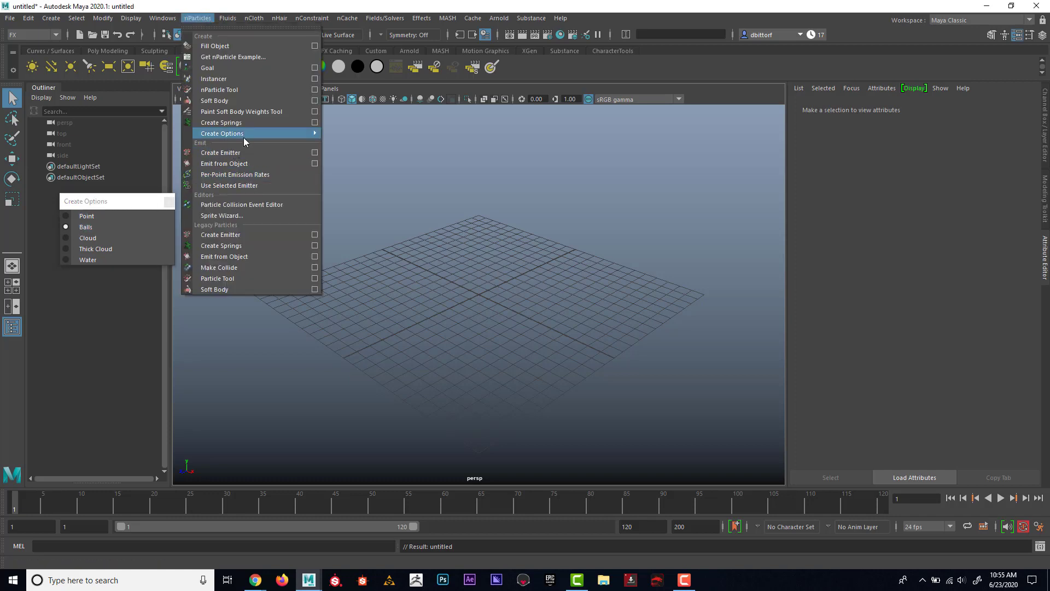
pyautogui.moveTo(244, 134)
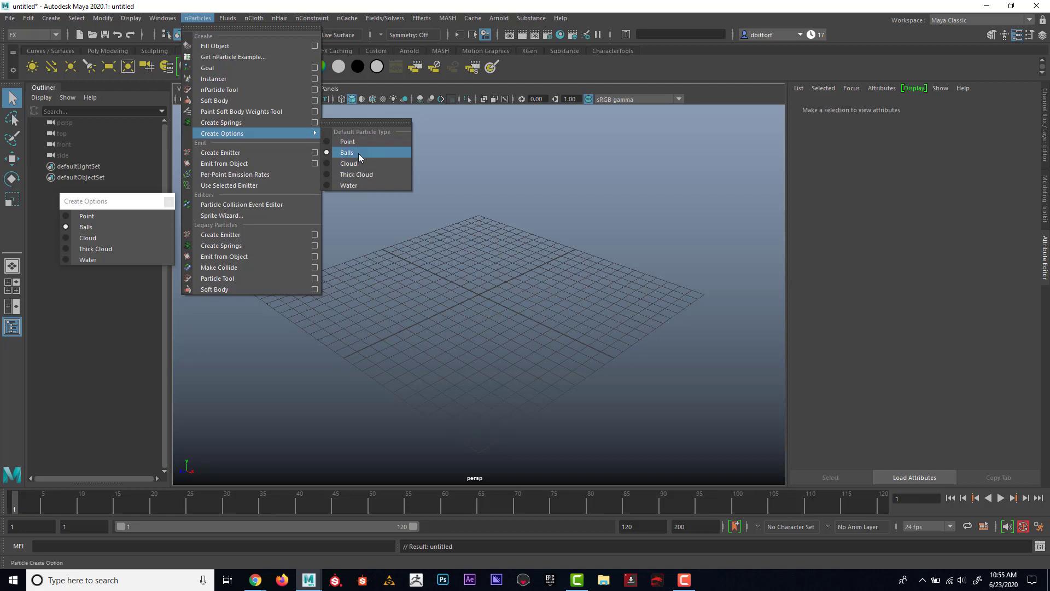
pyautogui.click(270, 152)
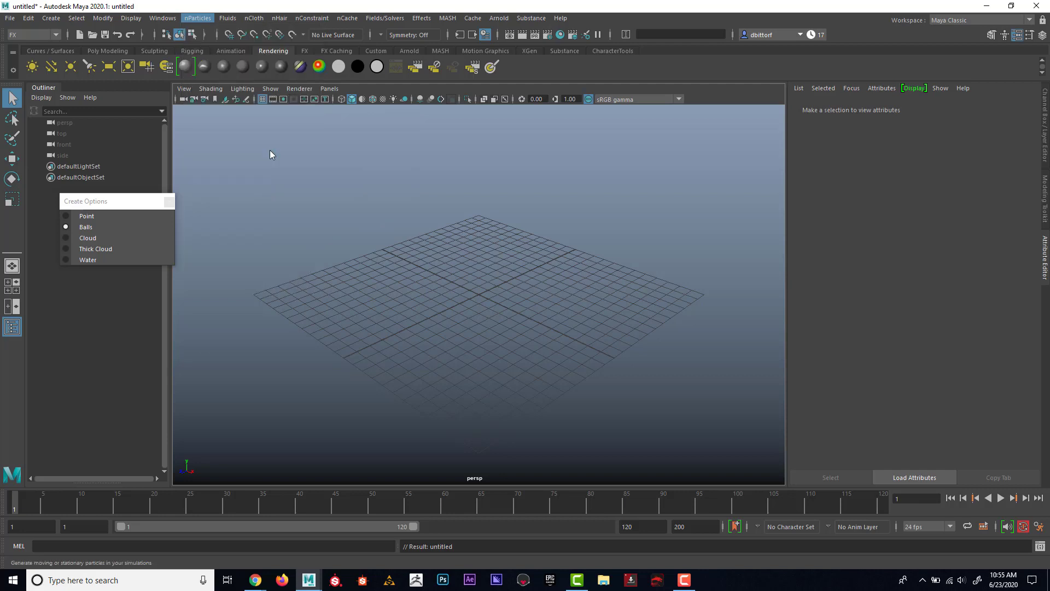
pyautogui.press('w')
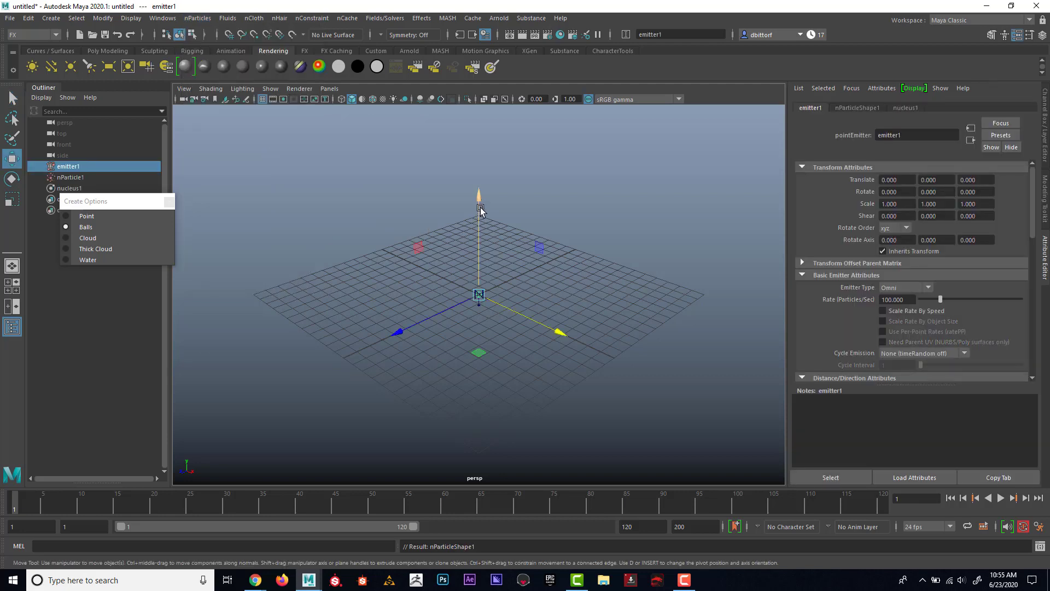
pyautogui.moveTo(481, 209); pyautogui.dragTo(480, 116)
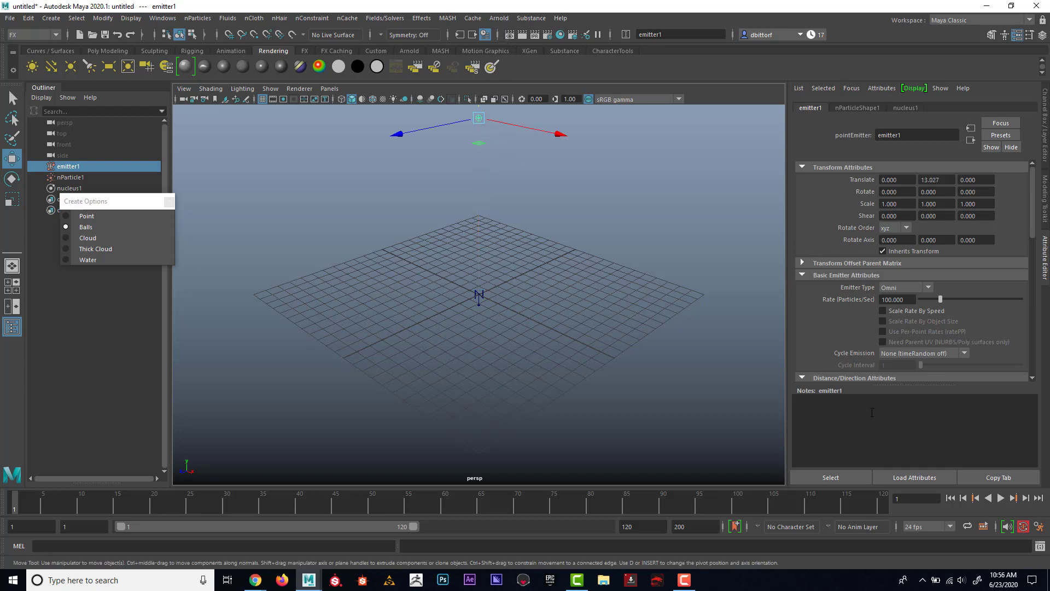
# Play the simulation to watch the balls fall from the raised emitter, and stop at about frame 92
pyautogui.click(1000, 497)
pyautogui.keyDown('alt'); pyautogui.moveTo(614, 276); pyautogui.dragTo(608, 311, button='middle'); pyautogui.keyUp('alt')
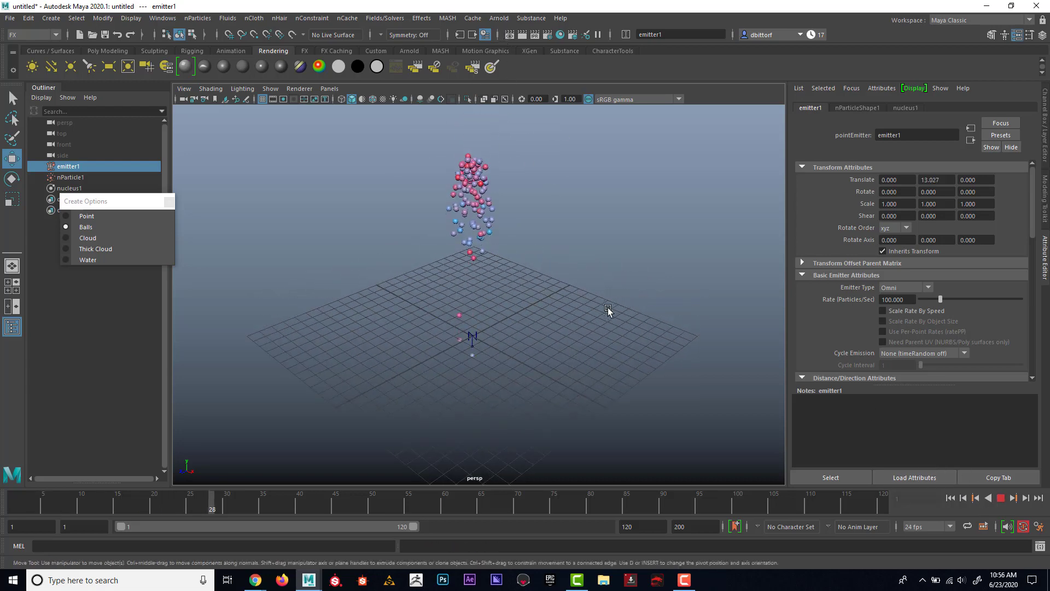
pyautogui.keyDown('alt'); pyautogui.moveTo(609, 310); pyautogui.dragTo(615, 302); pyautogui.keyUp('alt')
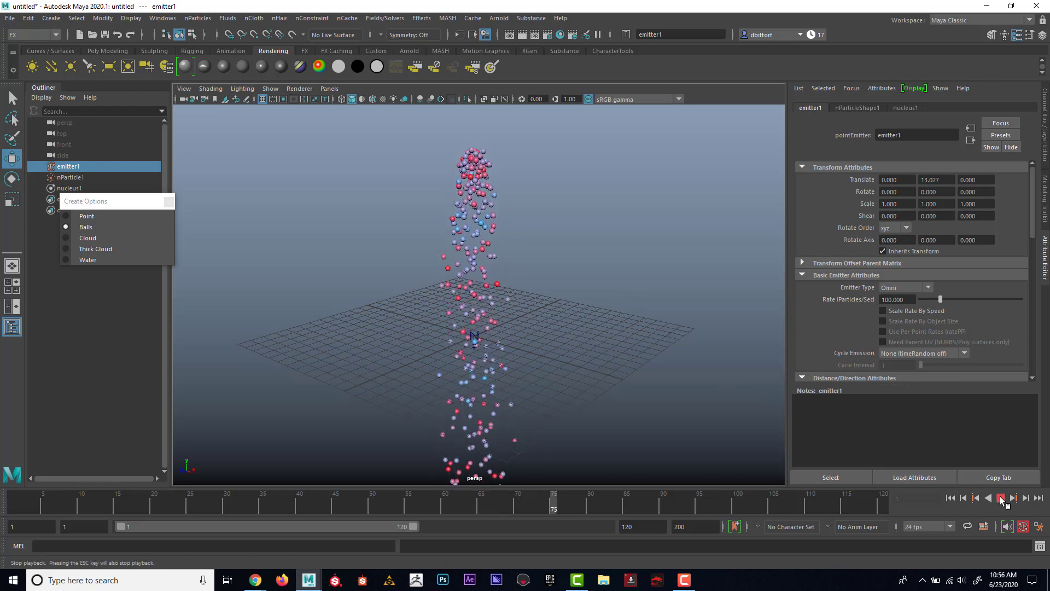
pyautogui.click(1001, 498)
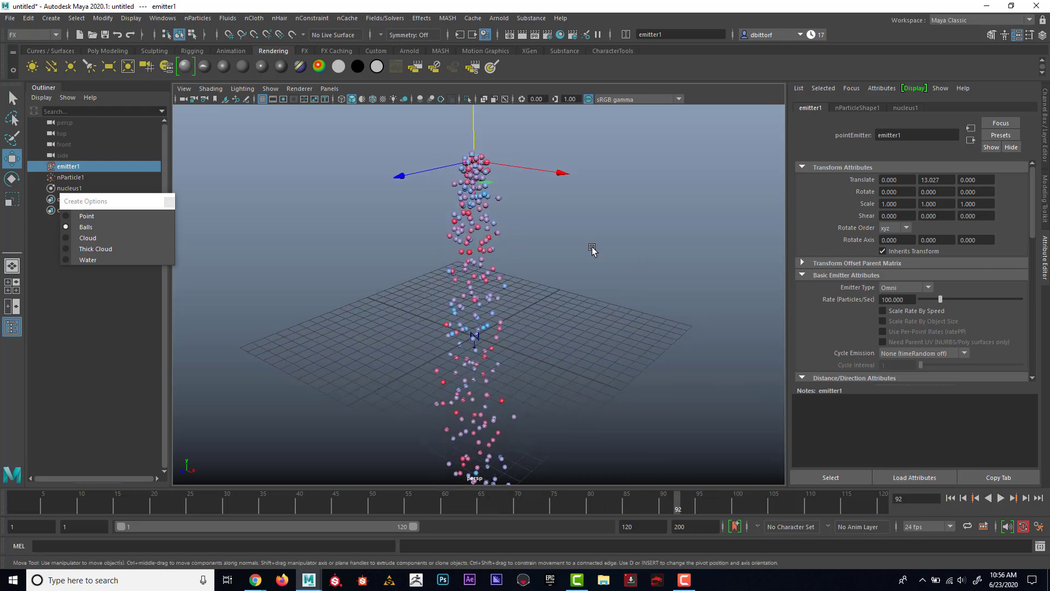
pyautogui.keyDown('alt'); pyautogui.moveTo(593, 248); pyautogui.dragTo(598, 247, button='right'); pyautogui.keyUp('alt')
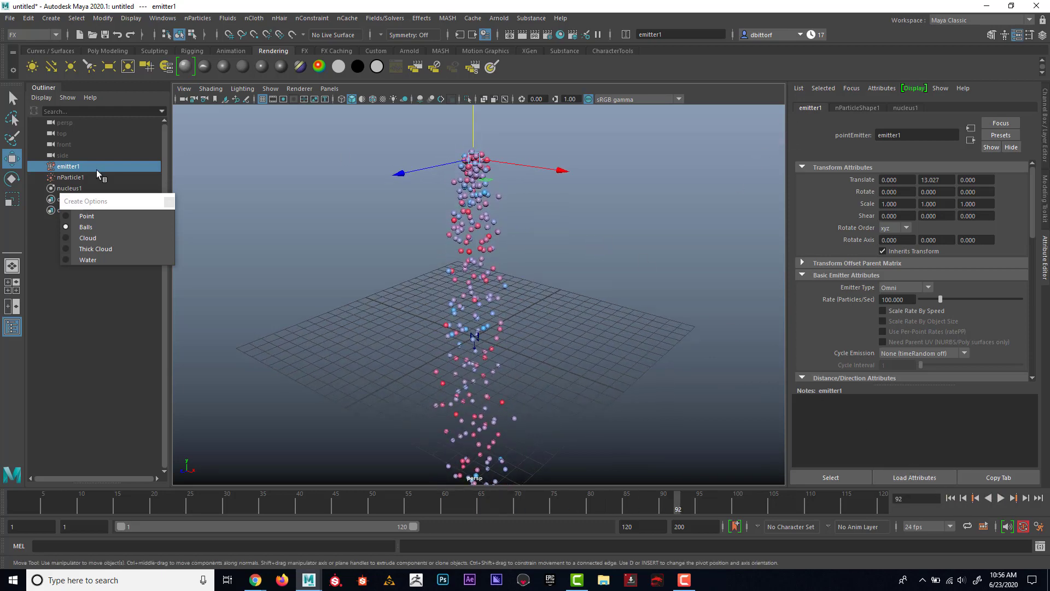
# Enable Use Plane for the ground plane on the nucleus1 solver
pyautogui.click(902, 108)
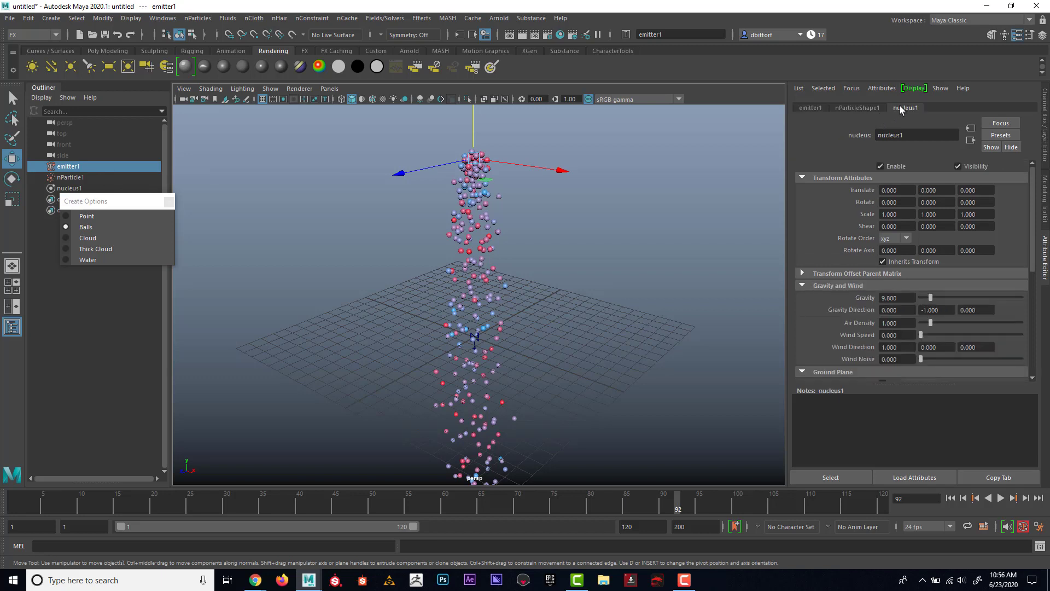
pyautogui.scroll(-3, 866, 230)
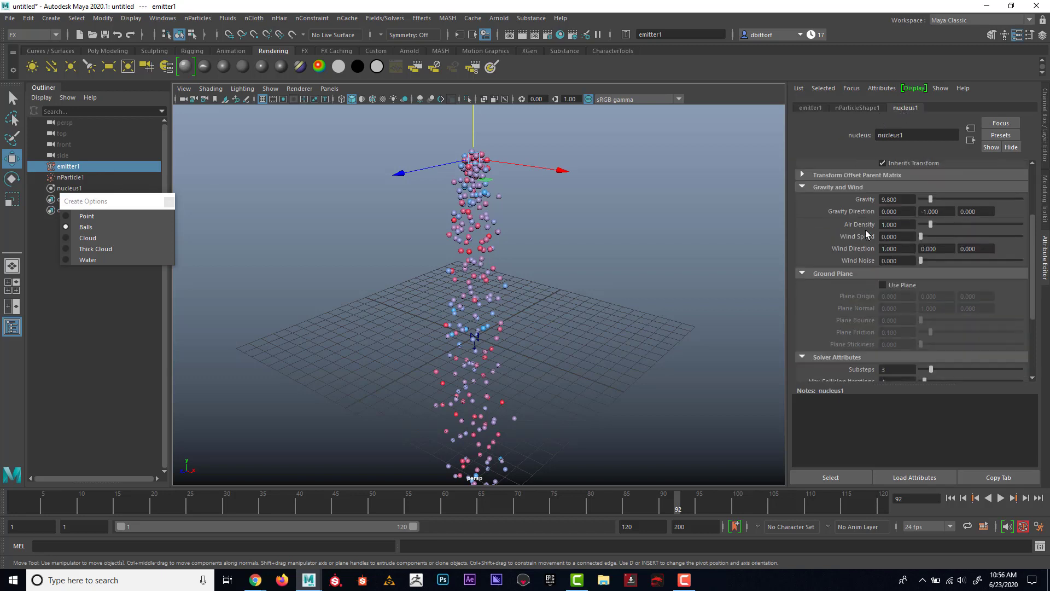
pyautogui.click(883, 286)
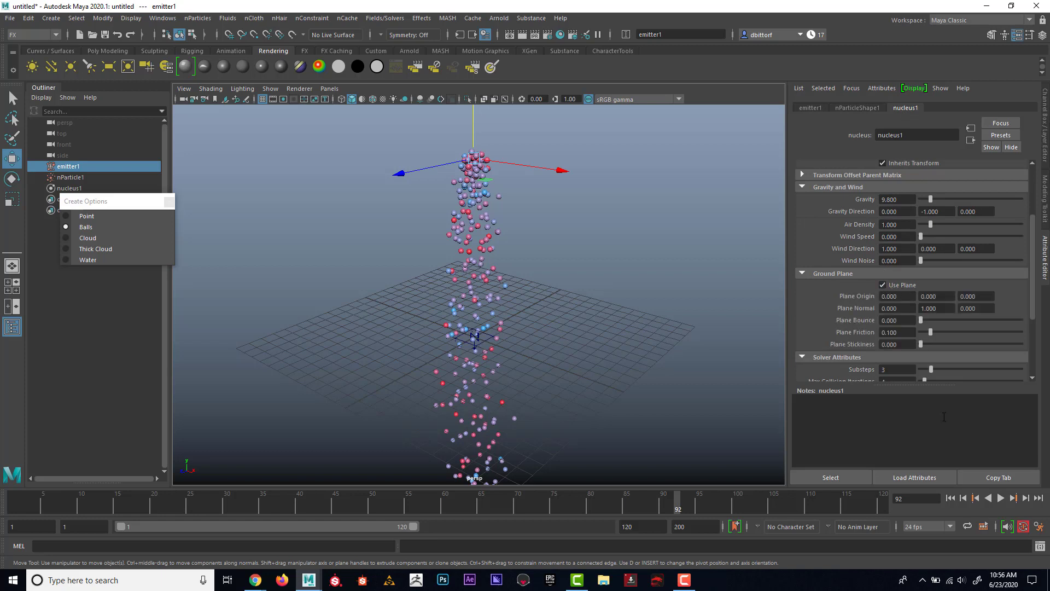
# Replay the simulation from the first frame to examine how the balls collide with the ground plane, and stop playback
pyautogui.click(951, 498)
pyautogui.click(1001, 497)
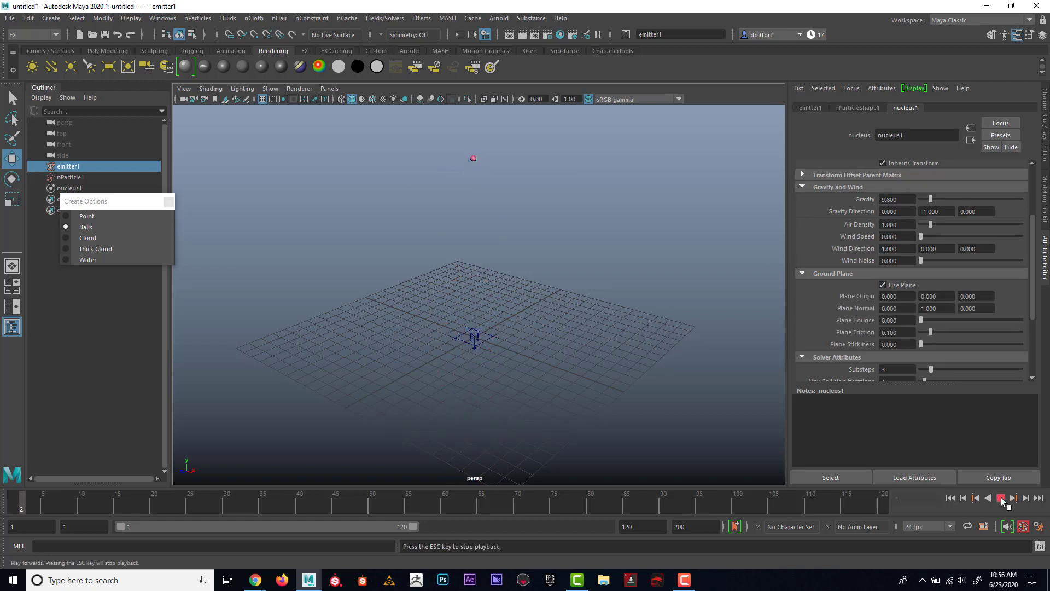
pyautogui.moveTo(584, 355)
pyautogui.keyDown('alt'); pyautogui.mouseDown()
pyautogui.moveTo(586, 335)
pyautogui.moveTo(593, 348)
pyautogui.mouseUp(); pyautogui.keyUp('alt')
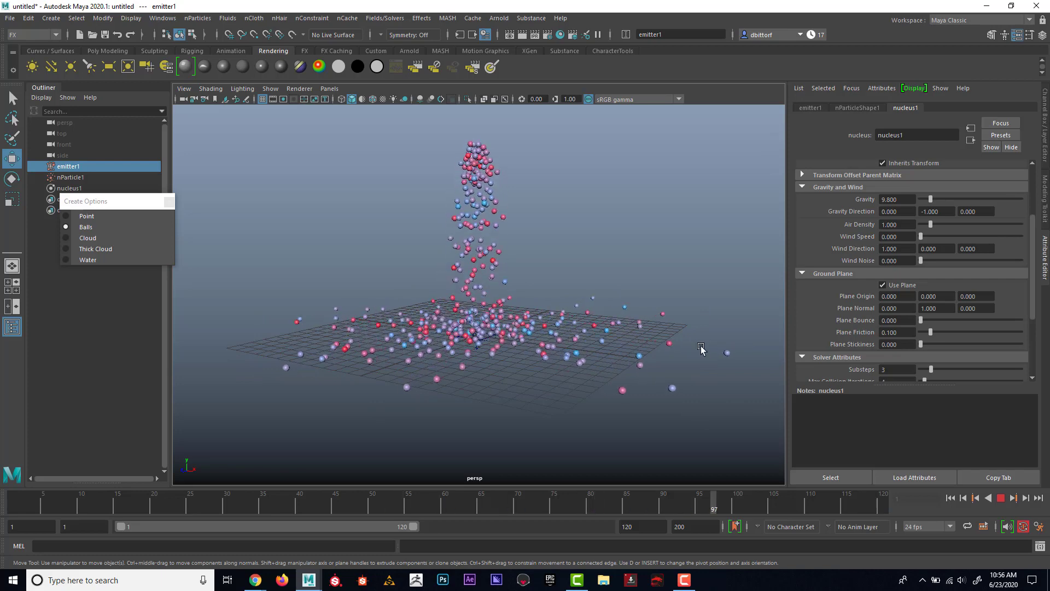
pyautogui.click(1003, 498)
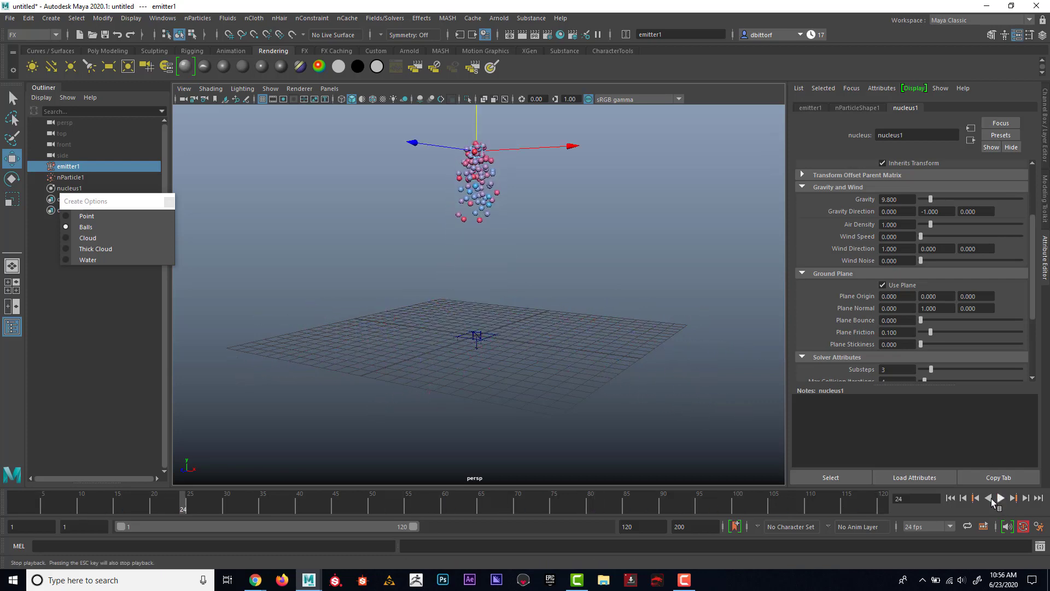
# Create a polygon sphere at the origin and scale it uniformly to about 5.14
pyautogui.click(52, 18)
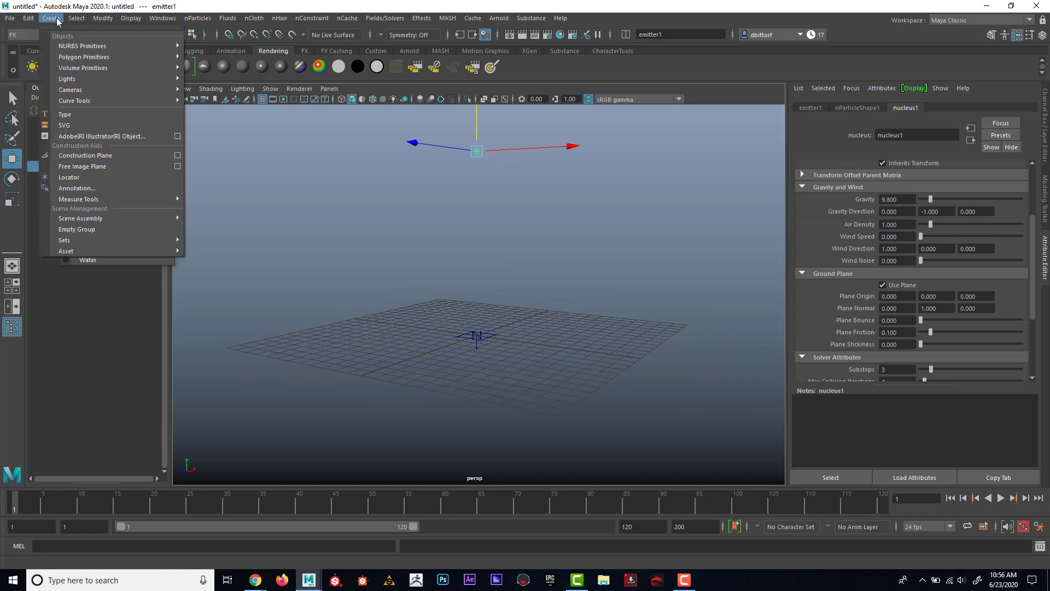
pyautogui.moveTo(84, 56)
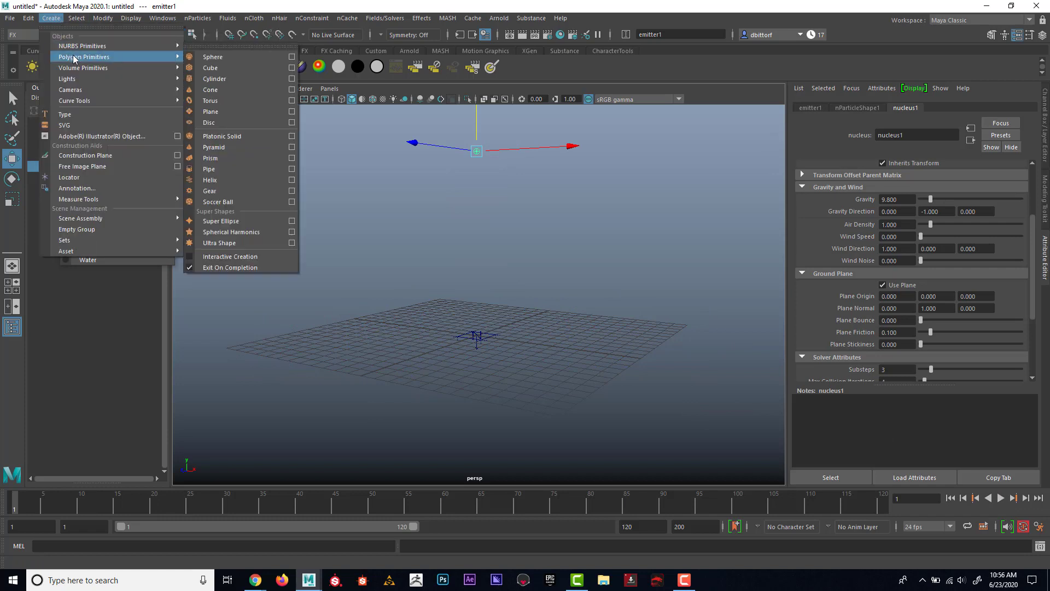
pyautogui.click(214, 57)
pyautogui.press('r')
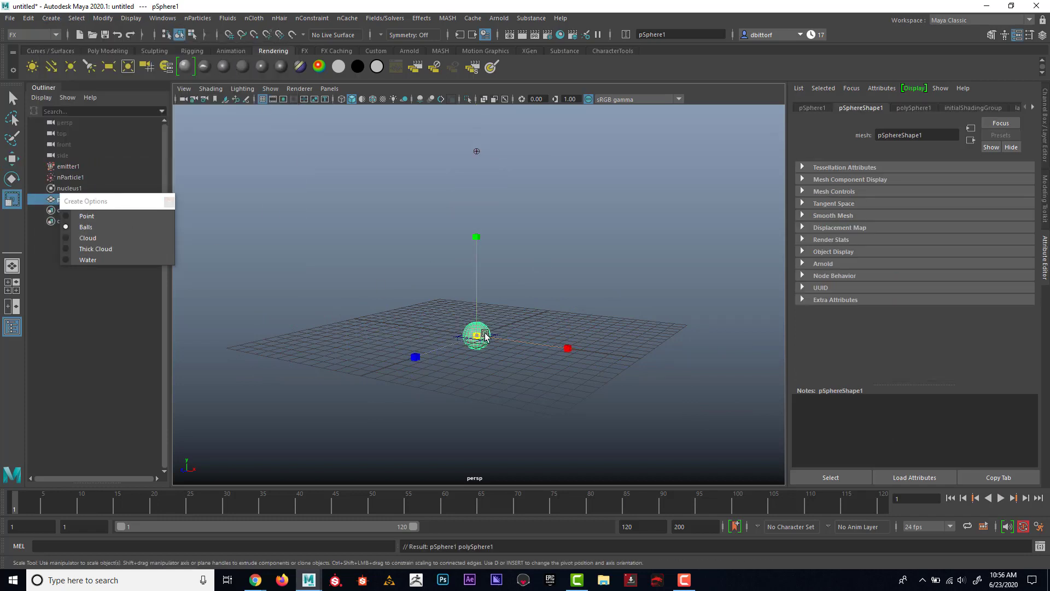
pyautogui.moveTo(480, 335); pyautogui.dragTo(579, 343)
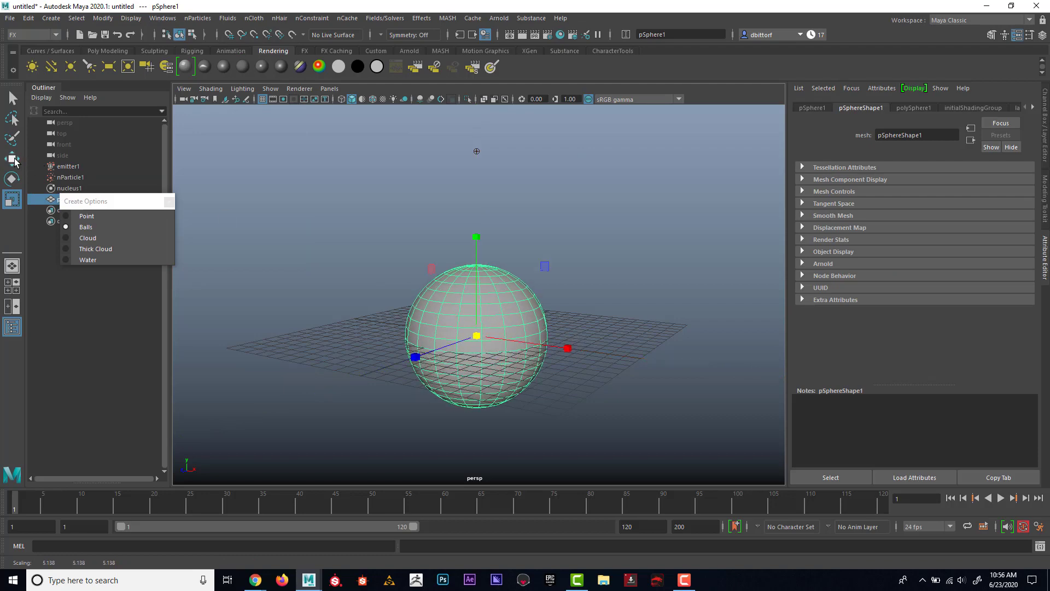
# Raise the sphere to about Y 5.1 so it rests on the grid beneath the emitter
pyautogui.click(13, 160)
pyautogui.moveTo(476, 228); pyautogui.dragTo(476, 231)
pyautogui.moveTo(477, 166); pyautogui.dragTo(478, 160)
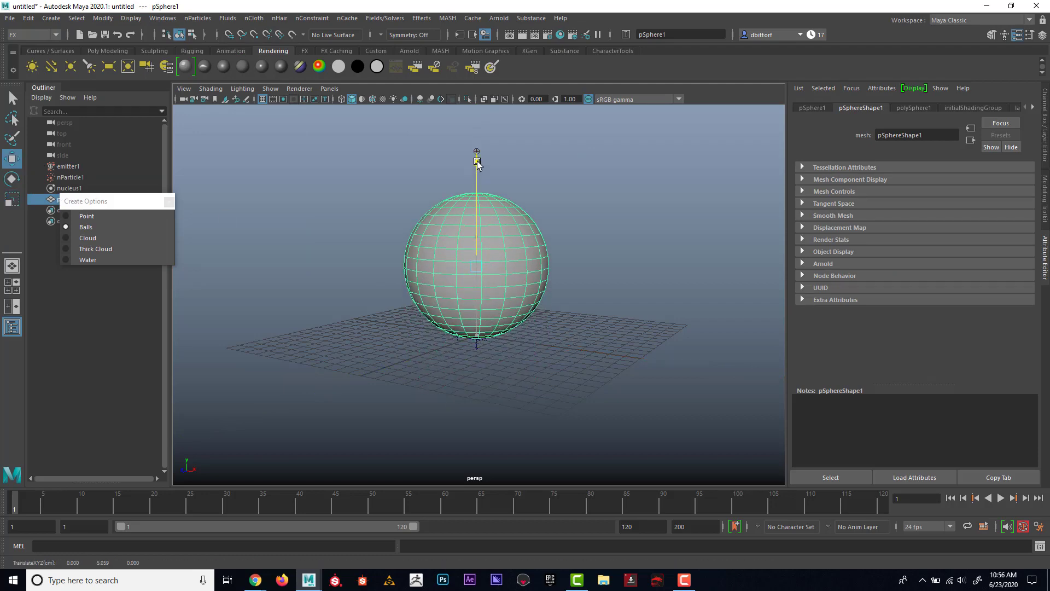
# Delete the faces of the sphere's upper half in face mode, leaving an open bowl
pyautogui.keyDown('alt'); pyautogui.moveTo(433, 285); pyautogui.dragTo(478, 263); pyautogui.keyUp('alt')
pyautogui.keyDown('alt'); pyautogui.moveTo(478, 262); pyautogui.dragTo(529, 282, button='right'); pyautogui.keyUp('alt')
pyautogui.rightClick(440, 234)
pyautogui.click(440, 264)
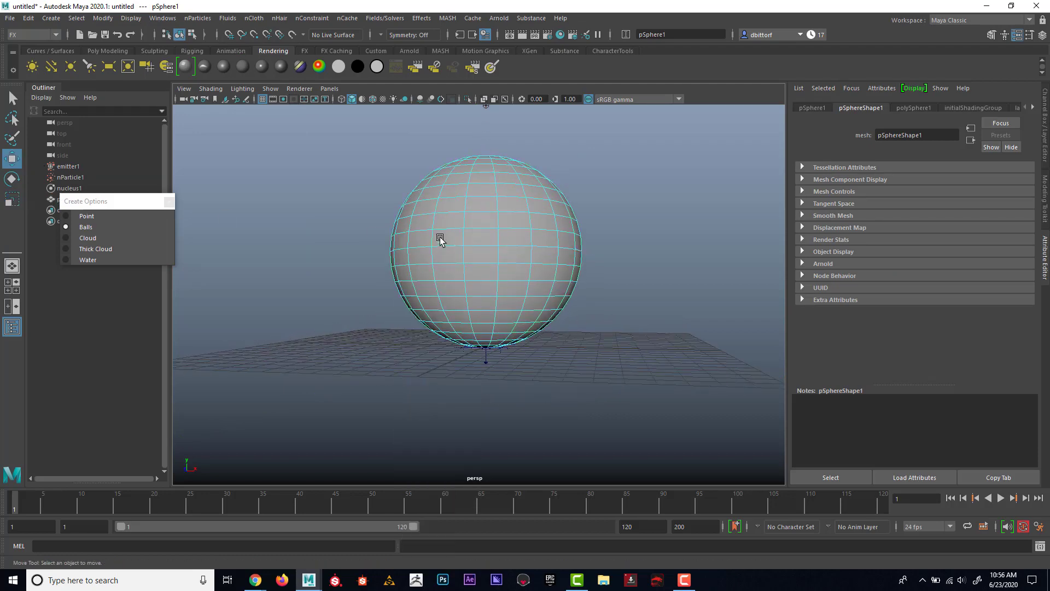
pyautogui.click(470, 235)
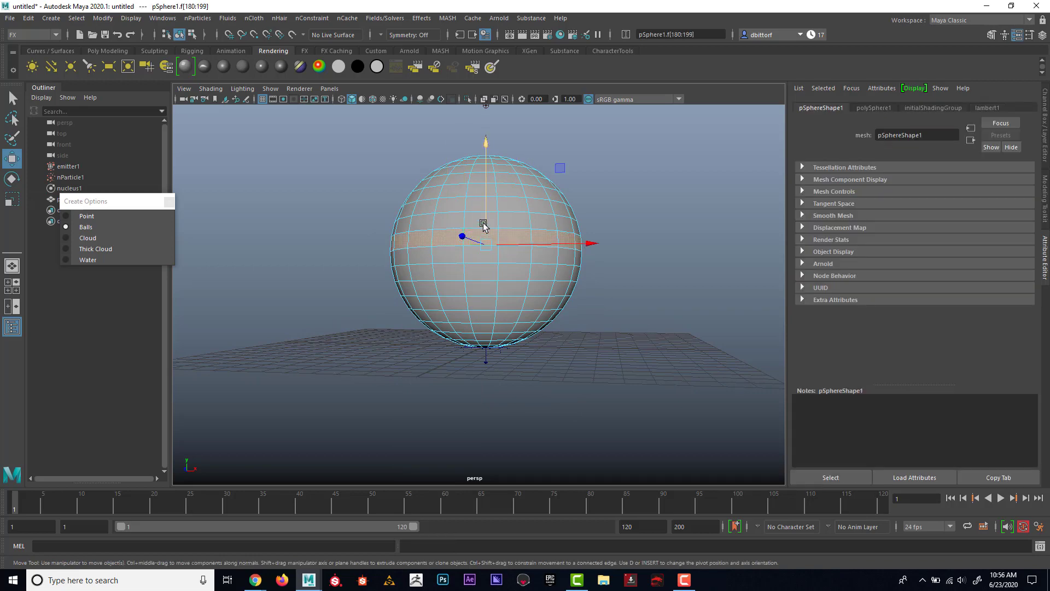
pyautogui.press('Delete')
pyautogui.doubleClick(497, 206)
pyautogui.press('Delete')
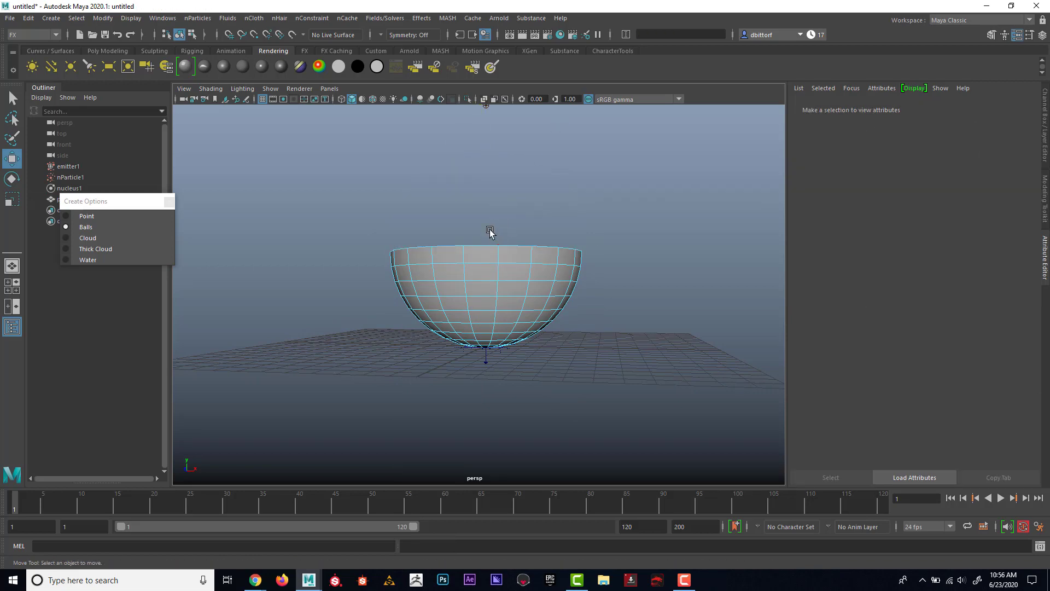
# Return the bowl to object mode and make it an nCloth passive collider
pyautogui.keyDown('alt'); pyautogui.moveTo(506, 241); pyautogui.dragTo(520, 232); pyautogui.keyUp('alt')
pyautogui.rightClick(505, 235)
pyautogui.click(559, 227)
pyautogui.keyDown('alt'); pyautogui.moveTo(520, 232); pyautogui.dragTo(479, 251, button='middle'); pyautogui.keyUp('alt')
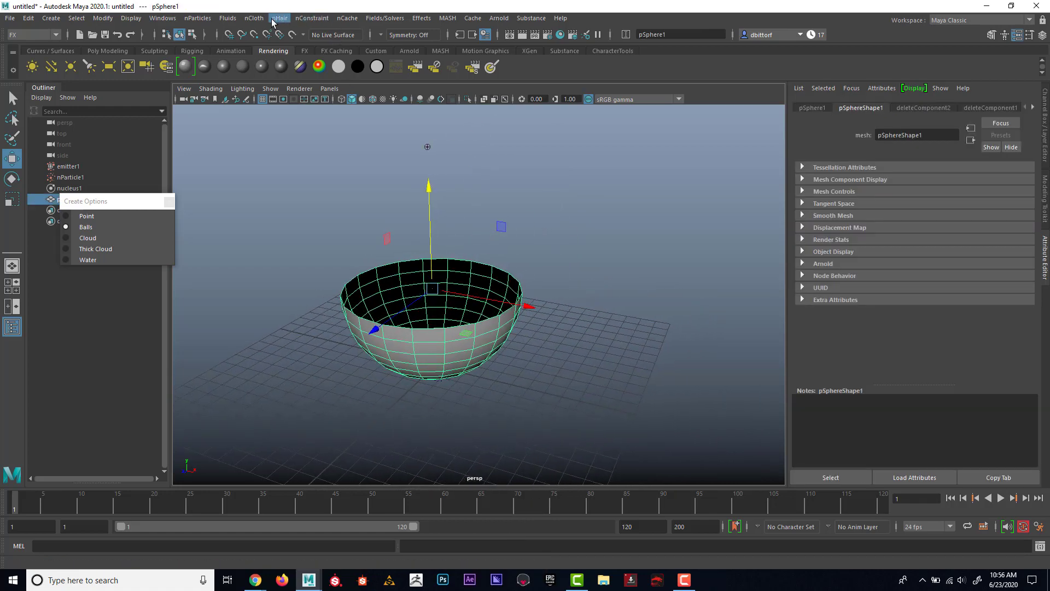
pyautogui.click(253, 18)
pyautogui.click(263, 47)
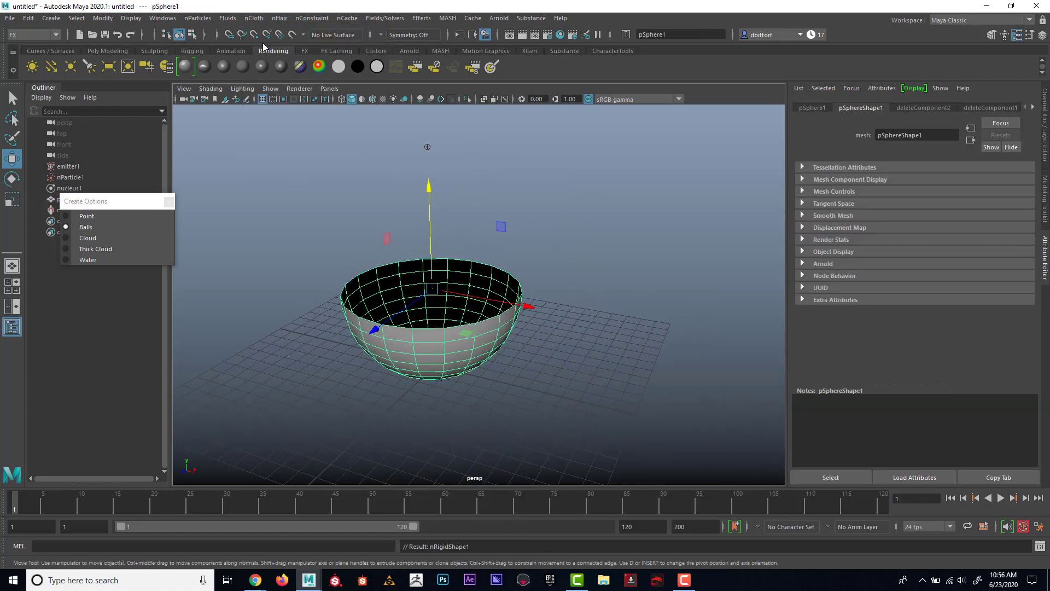
# Play the simulation and examine from several angles how the balls collide with the bowl
pyautogui.keyDown('alt'); pyautogui.moveTo(475, 198); pyautogui.dragTo(476, 234, button='middle'); pyautogui.keyUp('alt')
pyautogui.keyDown('alt'); pyautogui.moveTo(476, 234); pyautogui.dragTo(479, 238); pyautogui.keyUp('alt')
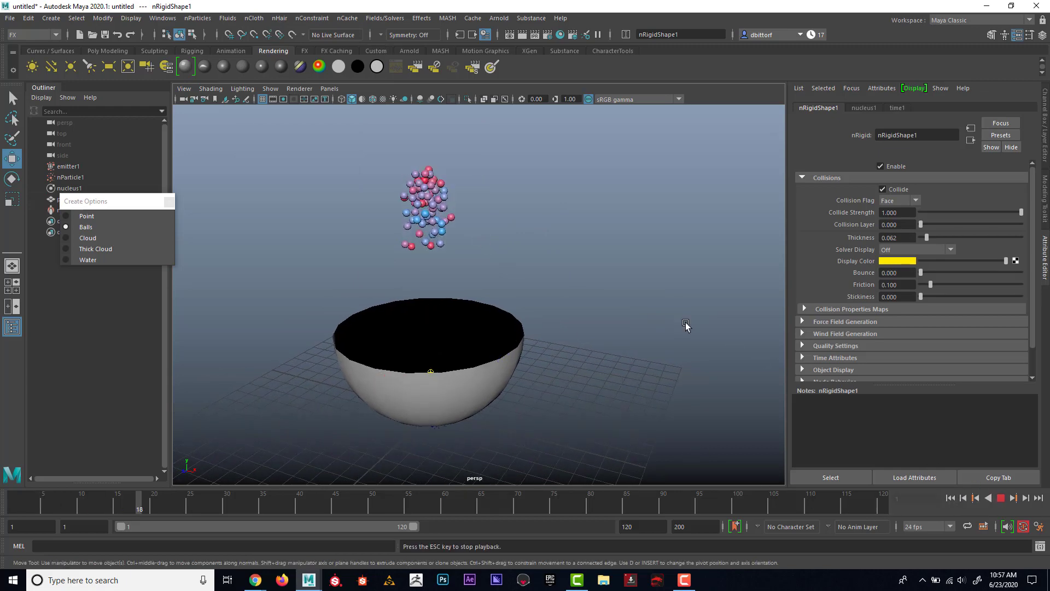
pyautogui.keyDown('alt'); pyautogui.moveTo(645, 316); pyautogui.dragTo(708, 332); pyautogui.keyUp('alt')
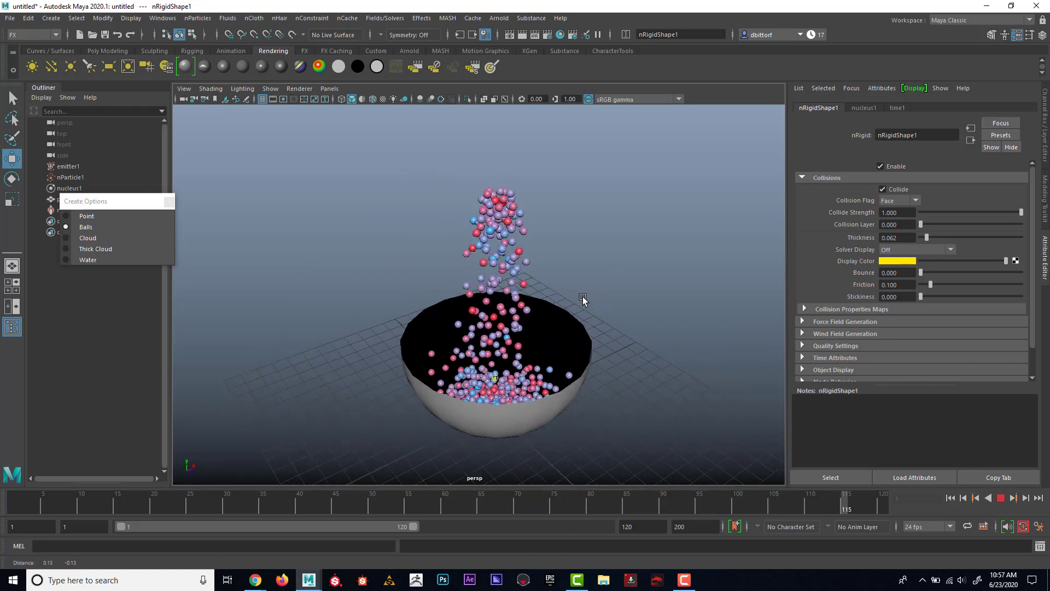
pyautogui.moveTo(582, 297)
pyautogui.keyDown('alt'); pyautogui.mouseDown()
pyautogui.moveTo(581, 314)
pyautogui.moveTo(583, 295)
pyautogui.mouseUp(); pyautogui.keyUp('alt')
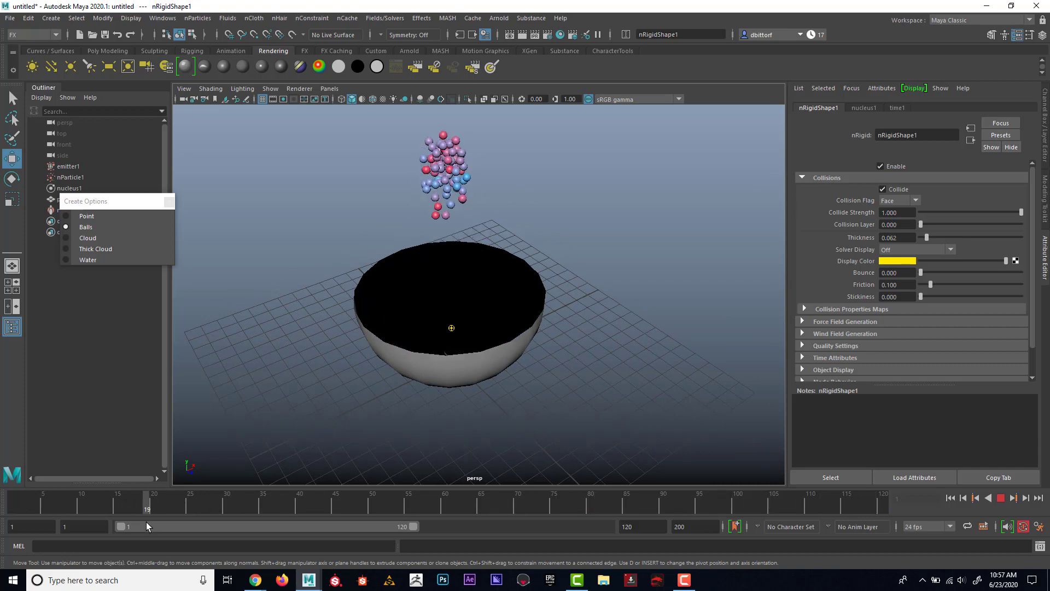
# Stop playback, rewind to the first frame and set the playback end frame to 1000
pyautogui.click(1001, 499)
pyautogui.click(952, 498)
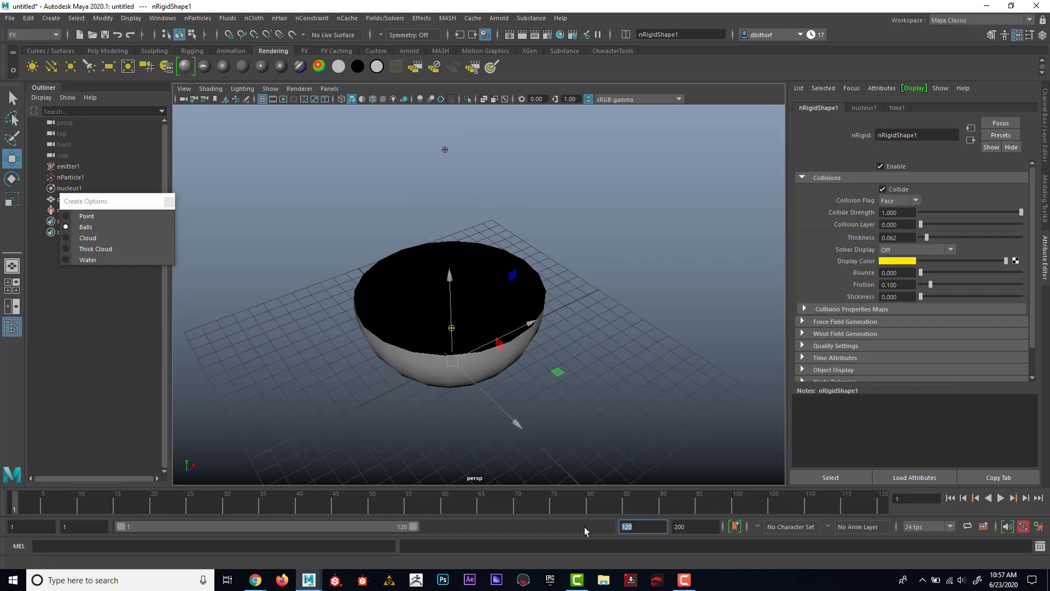
pyautogui.write('1000')
pyautogui.press('Return')
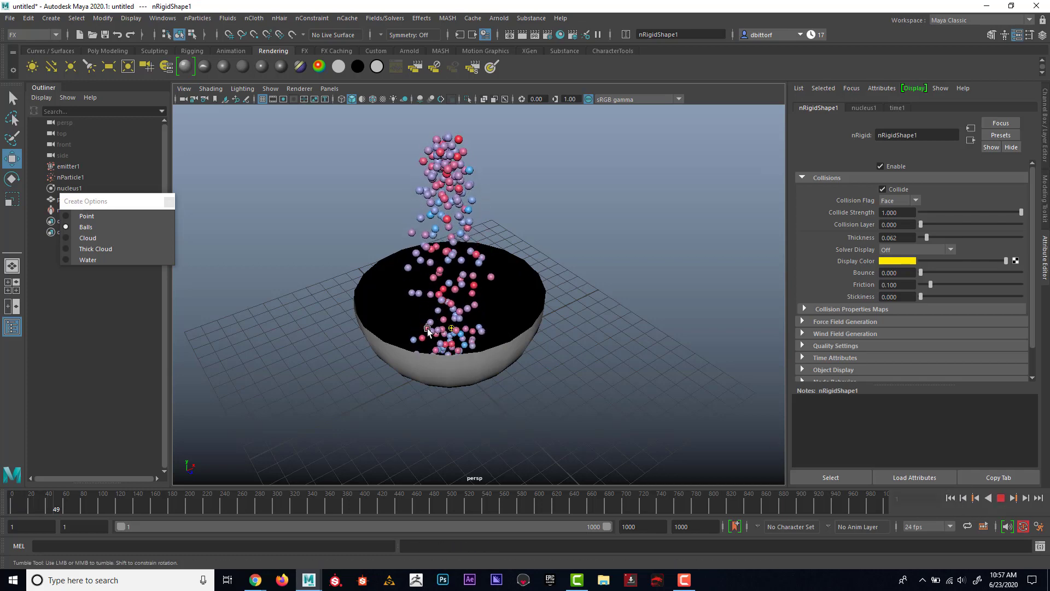
# Watch the longer simulation fill the bowl with balls from close up, and rewind to the first frame
pyautogui.keyDown('alt'); pyautogui.moveTo(428, 330); pyautogui.dragTo(572, 331); pyautogui.keyUp('alt')
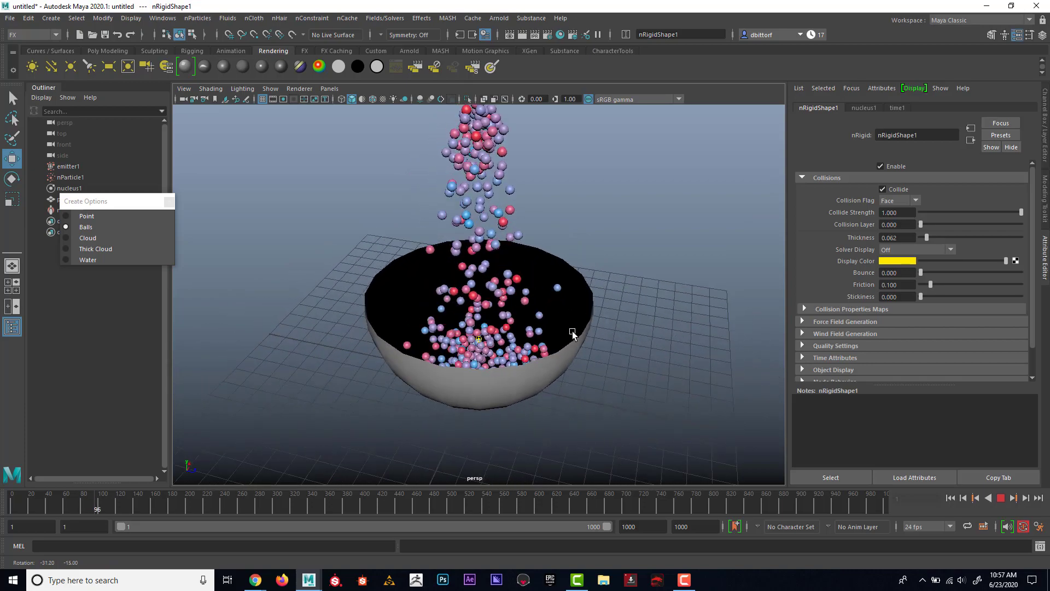
pyautogui.keyDown('alt'); pyautogui.moveTo(573, 331); pyautogui.dragTo(596, 329, button='middle'); pyautogui.keyUp('alt')
pyautogui.keyDown('alt'); pyautogui.moveTo(596, 329); pyautogui.dragTo(683, 353, button='right'); pyautogui.keyUp('alt')
pyautogui.keyDown('alt'); pyautogui.moveTo(682, 353); pyautogui.dragTo(617, 334, button='middle'); pyautogui.keyUp('alt')
pyautogui.keyDown('alt'); pyautogui.moveTo(616, 334); pyautogui.dragTo(688, 340); pyautogui.keyUp('alt')
pyautogui.keyDown('alt'); pyautogui.moveTo(688, 340); pyautogui.dragTo(651, 345, button='middle'); pyautogui.keyUp('alt')
pyautogui.moveTo(651, 345)
pyautogui.keyDown('alt'); pyautogui.mouseDown(button='right')
pyautogui.moveTo(592, 343)
pyautogui.moveTo(647, 359)
pyautogui.mouseUp(button='right'); pyautogui.keyUp('alt')
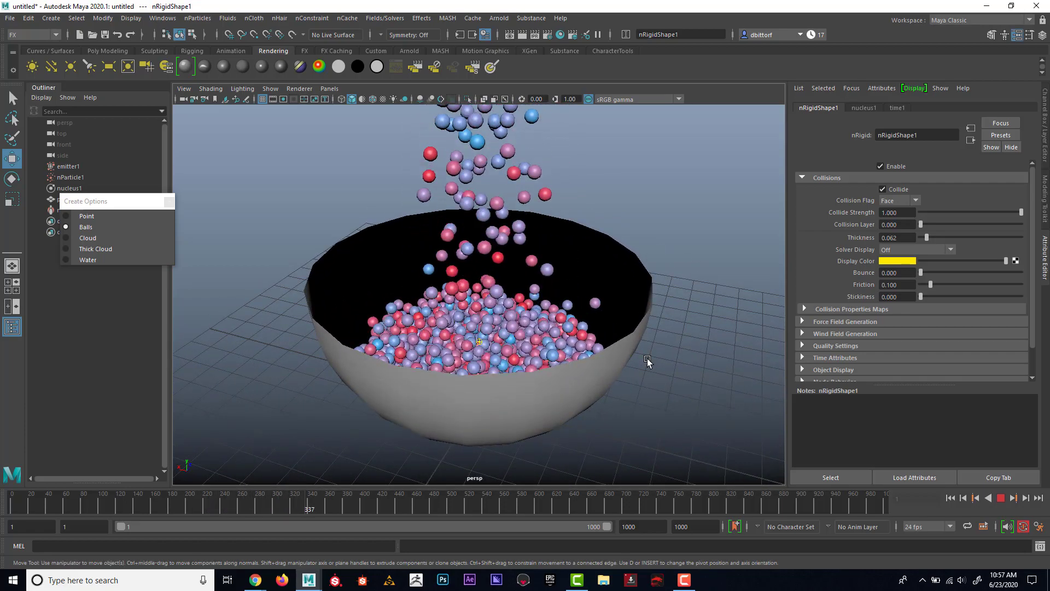
pyautogui.click(1001, 498)
pyautogui.click(951, 497)
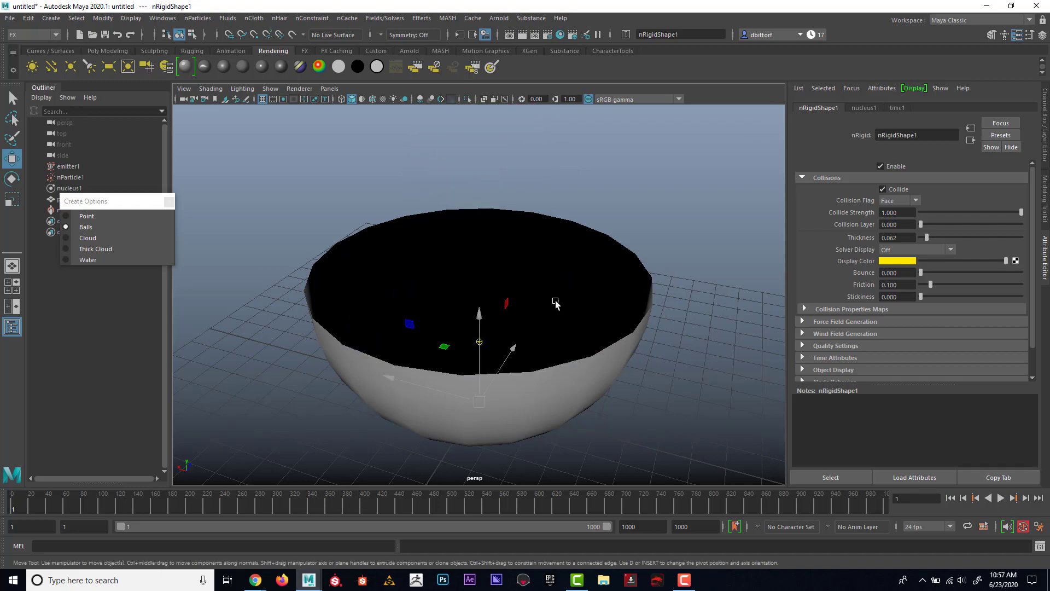
# Replay the simulation with the whole bowl and emitter in view, stopping at about frame 462
pyautogui.keyDown('alt'); pyautogui.moveTo(605, 308); pyautogui.dragTo(474, 303, button='right'); pyautogui.keyUp('alt')
pyautogui.keyDown('alt'); pyautogui.moveTo(553, 325); pyautogui.dragTo(536, 335, button='middle'); pyautogui.keyUp('alt')
pyautogui.keyDown('alt'); pyautogui.moveTo(537, 336); pyautogui.dragTo(642, 367, button='right'); pyautogui.keyUp('alt')
pyautogui.click(1001, 498)
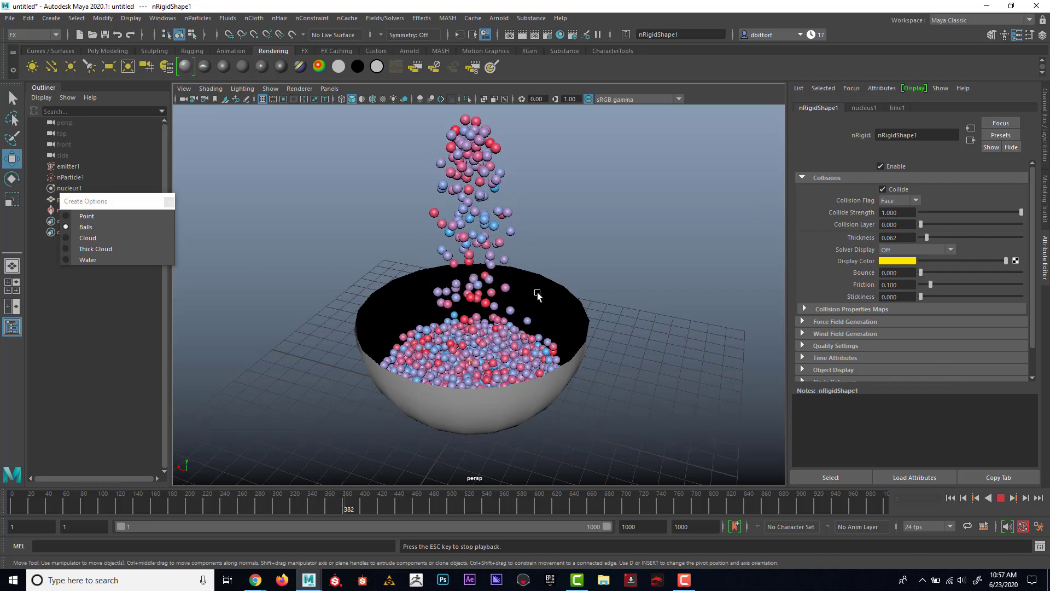
pyautogui.click(1002, 497)
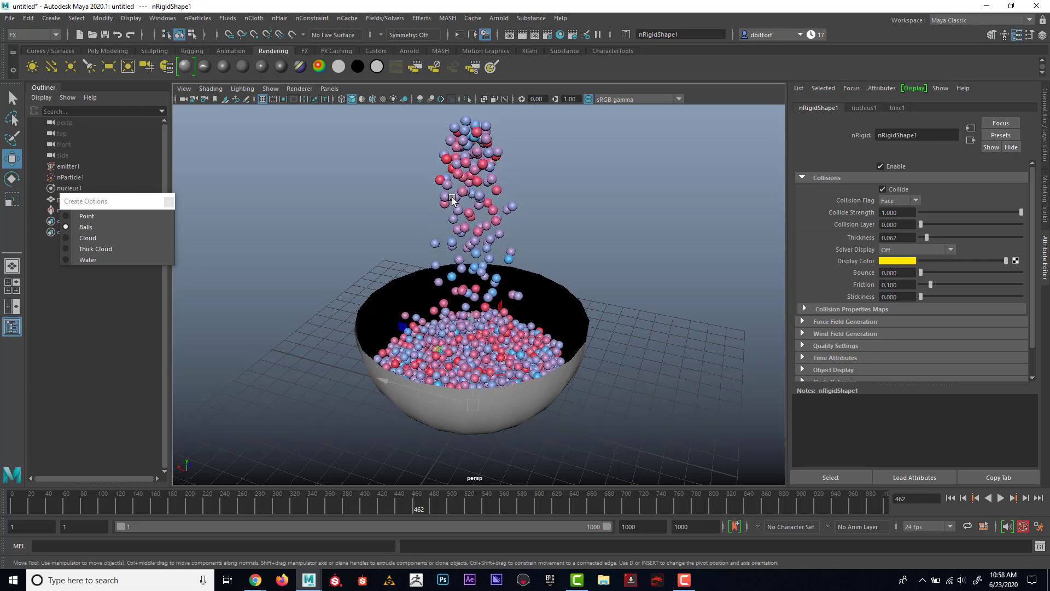
# Select the nParticle balls and set their initial state from the current frame with Set for Selected
pyautogui.click(481, 197)
pyautogui.keyDown('alt'); pyautogui.moveTo(482, 197); pyautogui.dragTo(483, 180); pyautogui.keyUp('alt')
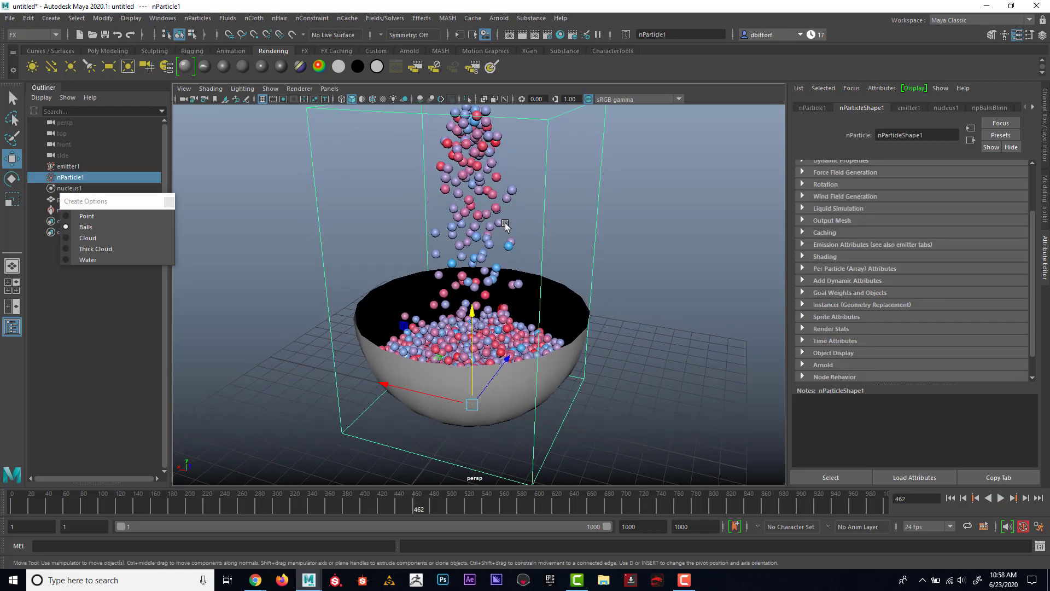
pyautogui.keyDown('alt'); pyautogui.moveTo(485, 232); pyautogui.dragTo(487, 248, button='middle'); pyautogui.keyUp('alt')
pyautogui.keyDown('alt'); pyautogui.moveTo(491, 248); pyautogui.dragTo(487, 248, button='right'); pyautogui.keyUp('alt')
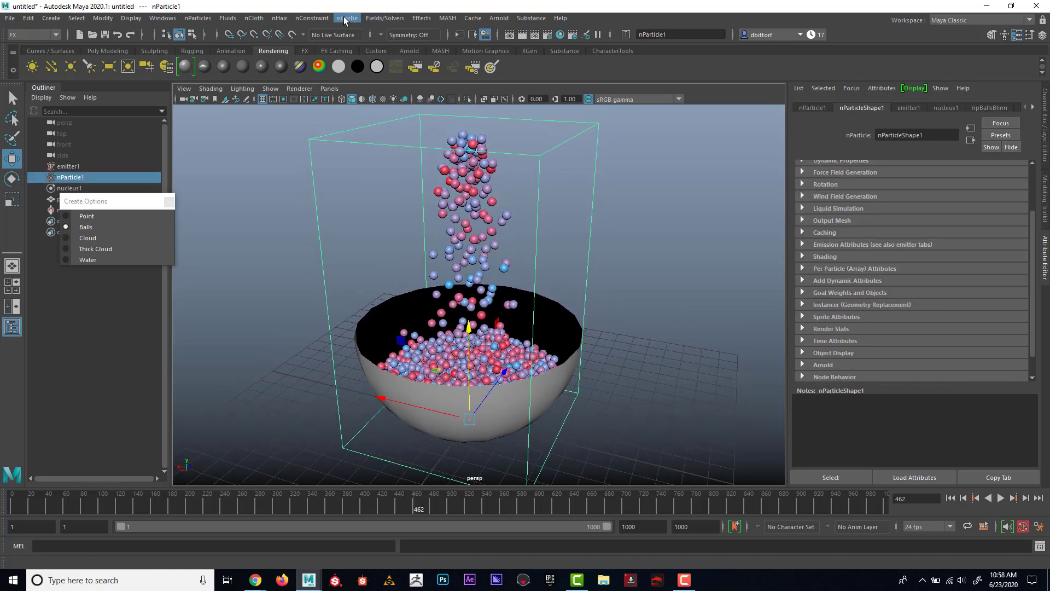
pyautogui.click(208, 20)
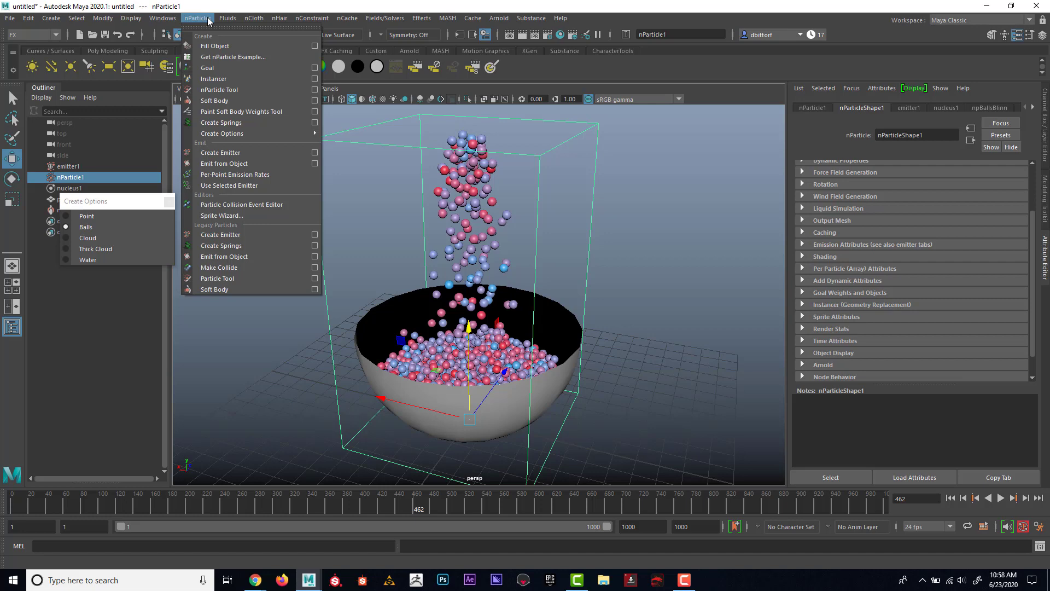
pyautogui.moveTo(384, 20)
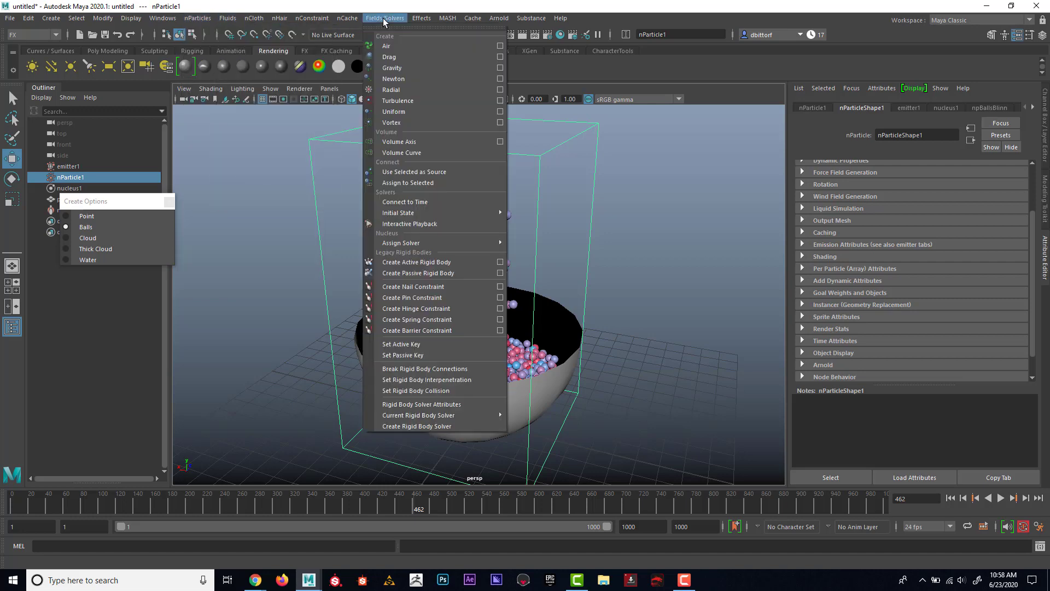
pyautogui.moveTo(426, 217)
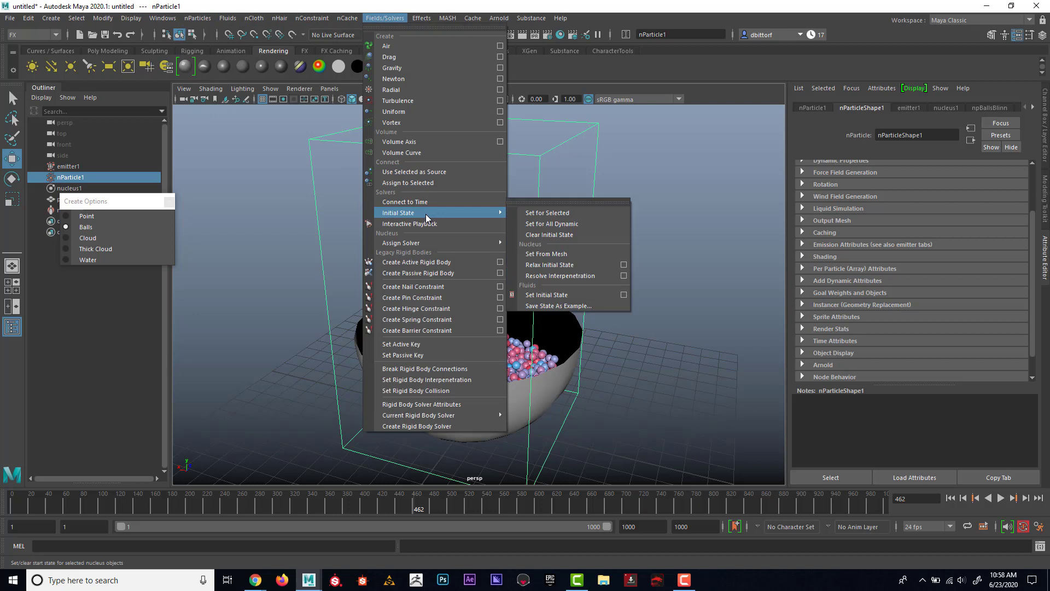
pyautogui.click(536, 214)
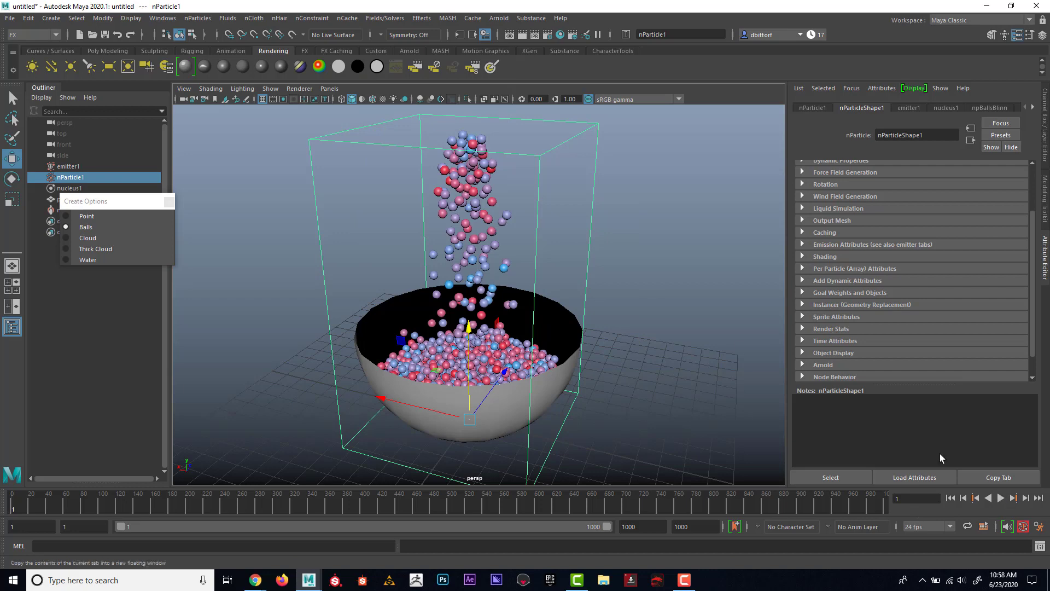
# Play the simulation briefly from the new initial state, stop it and rewind to the first frame
pyautogui.click(1002, 498)
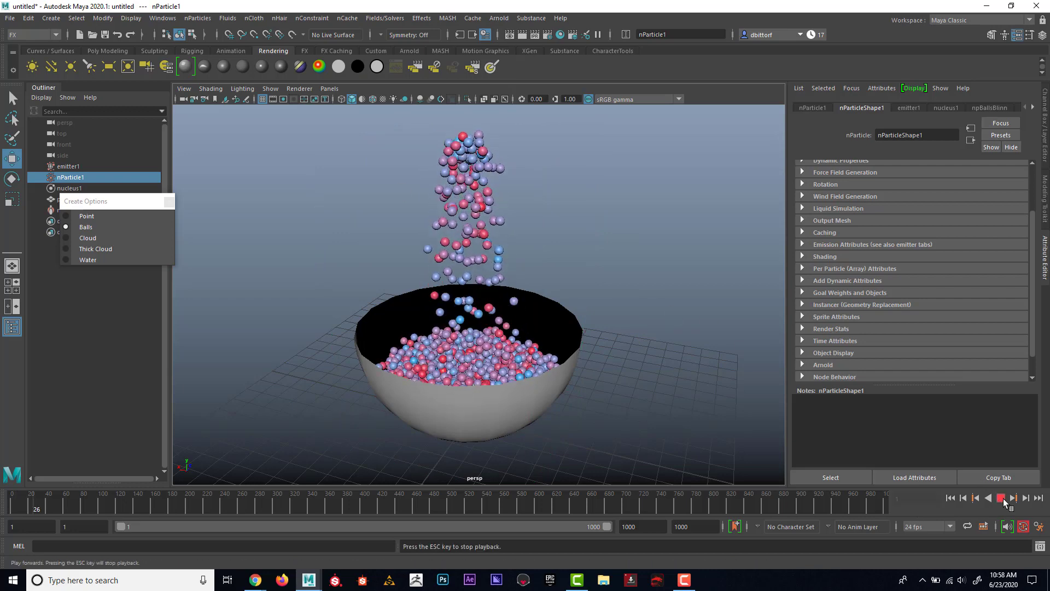
pyautogui.click(1001, 498)
pyautogui.moveTo(122, 208); pyautogui.dragTo(142, 258)
pyautogui.click(950, 499)
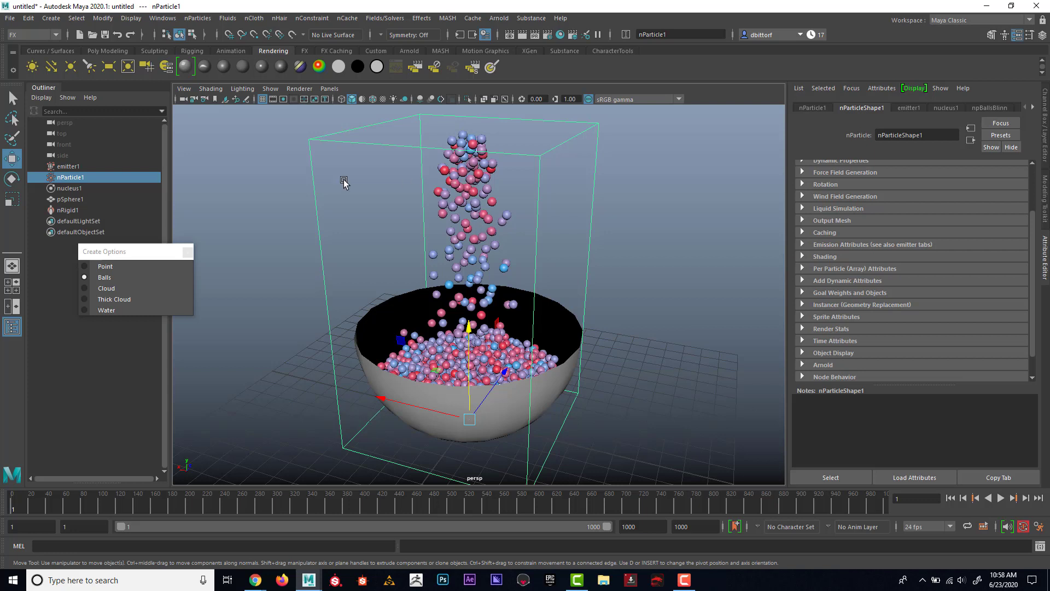
# Delete emitter1 and play the simulation until the remaining balls settle in the bowl, stopping at about frame 146
pyautogui.click(81, 167)
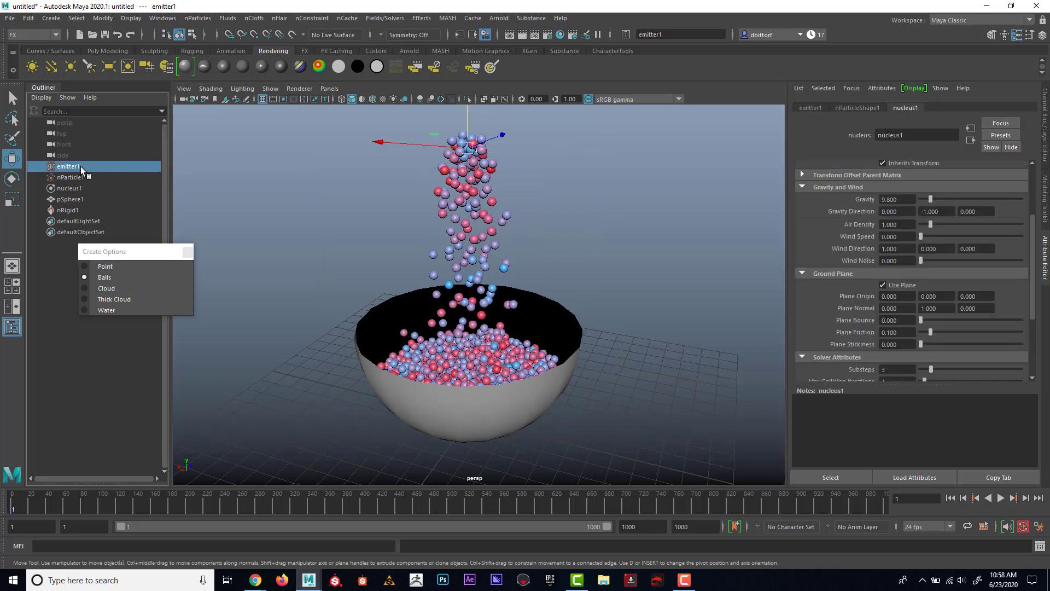
pyautogui.press('Delete')
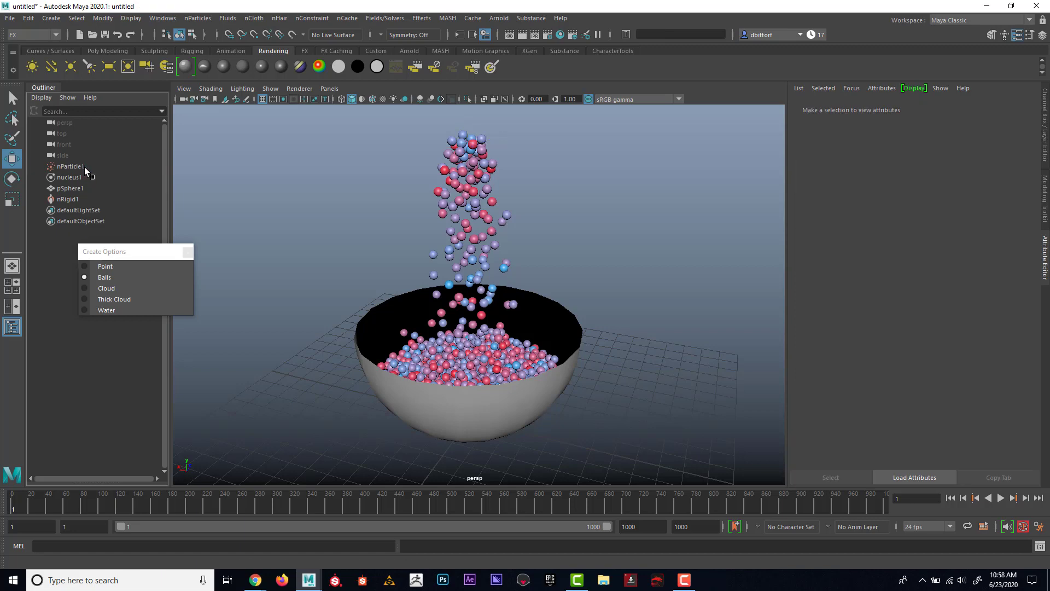
pyautogui.click(1000, 498)
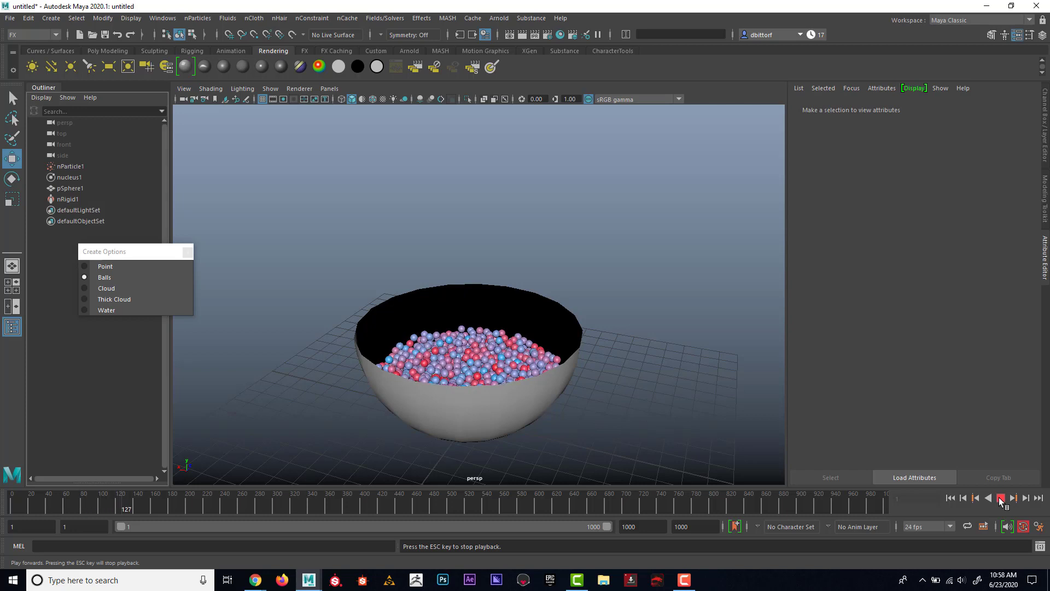
pyautogui.click(1000, 498)
# Set the settled nParticle balls as the initial state for the selected object, and rewind to the first frame
pyautogui.click(477, 353)
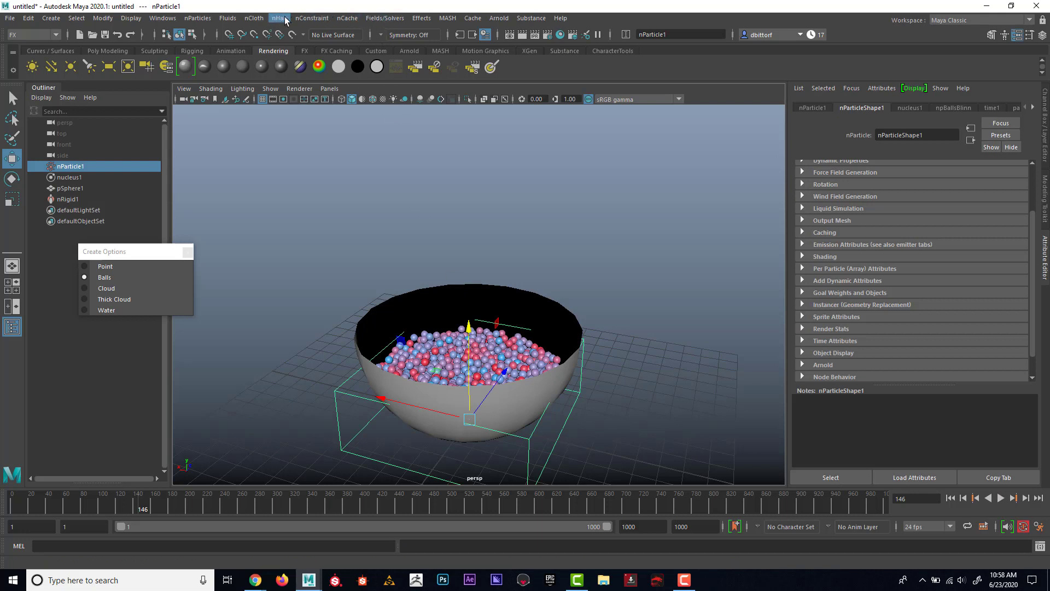
pyautogui.click(381, 19)
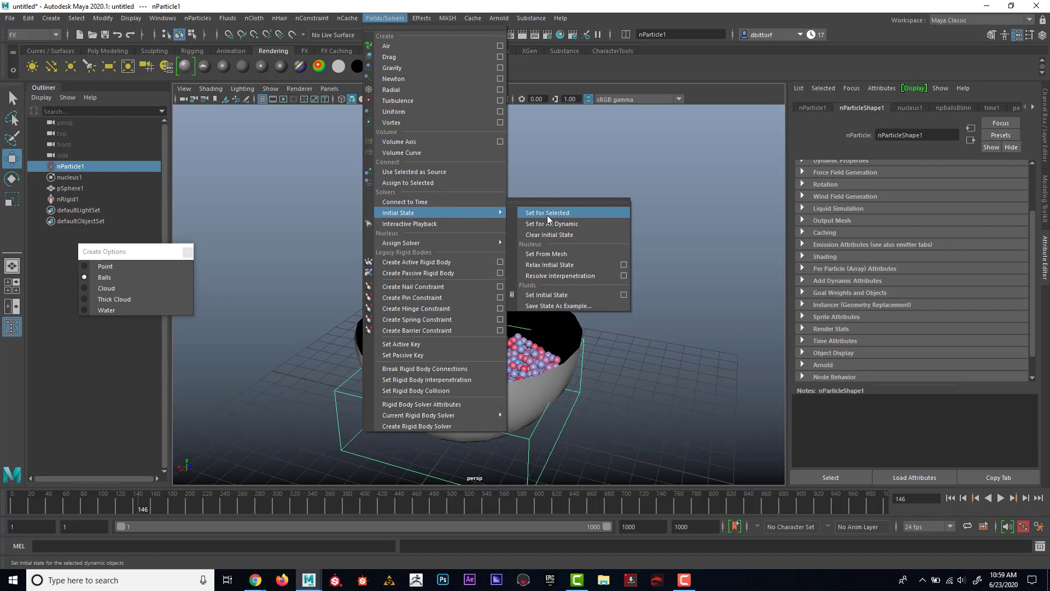
pyautogui.click(548, 216)
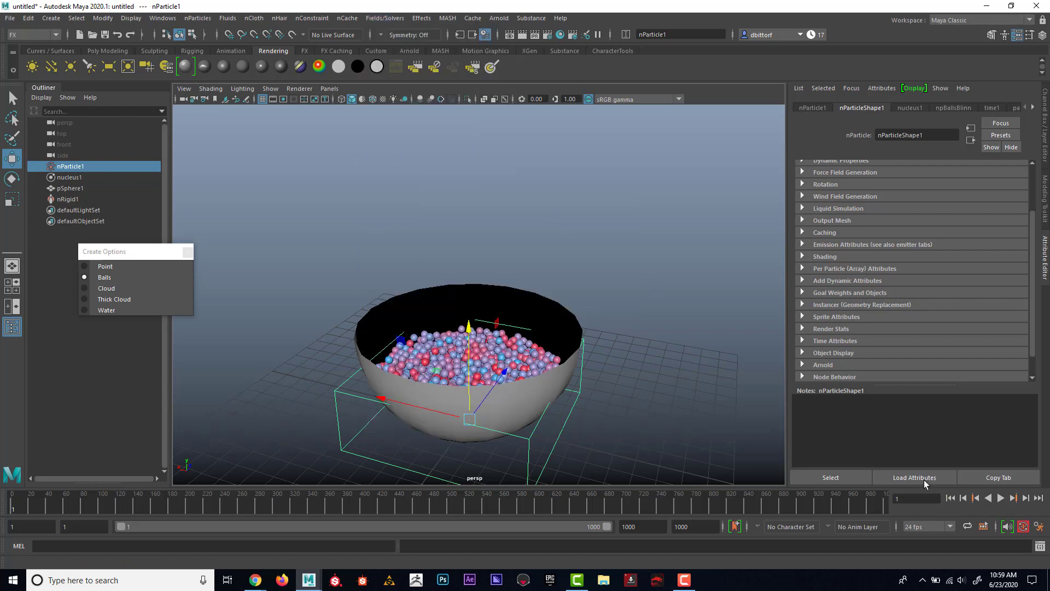
# Select the bowl, activate the Rotate tool and start Interactive Playback
pyautogui.click(557, 243)
pyautogui.keyDown('alt'); pyautogui.moveTo(568, 229); pyautogui.dragTo(625, 248); pyautogui.keyUp('alt')
pyautogui.click(475, 265)
pyautogui.moveTo(626, 247)
pyautogui.keyDown('alt'); pyautogui.mouseDown(button='right')
pyautogui.moveTo(615, 244)
pyautogui.moveTo(624, 246)
pyautogui.mouseUp(button='right'); pyautogui.keyUp('alt')
pyautogui.moveTo(126, 255); pyautogui.dragTo(96, 246)
pyautogui.keyDown('alt'); pyautogui.moveTo(357, 205); pyautogui.dragTo(353, 204, button='middle'); pyautogui.keyUp('alt')
pyautogui.click(17, 183)
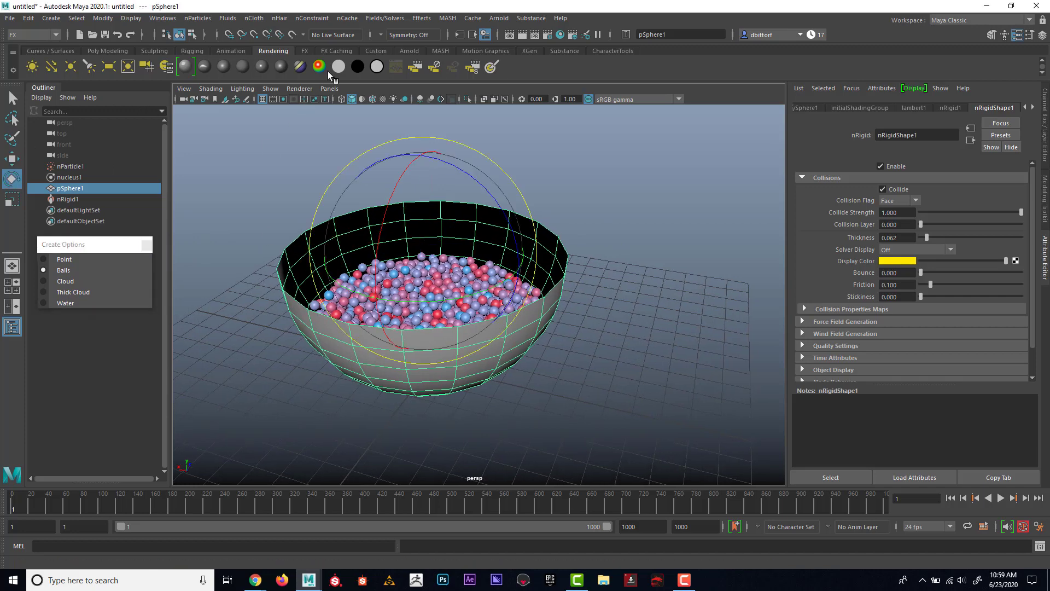
pyautogui.click(376, 21)
pyautogui.moveTo(318, 20)
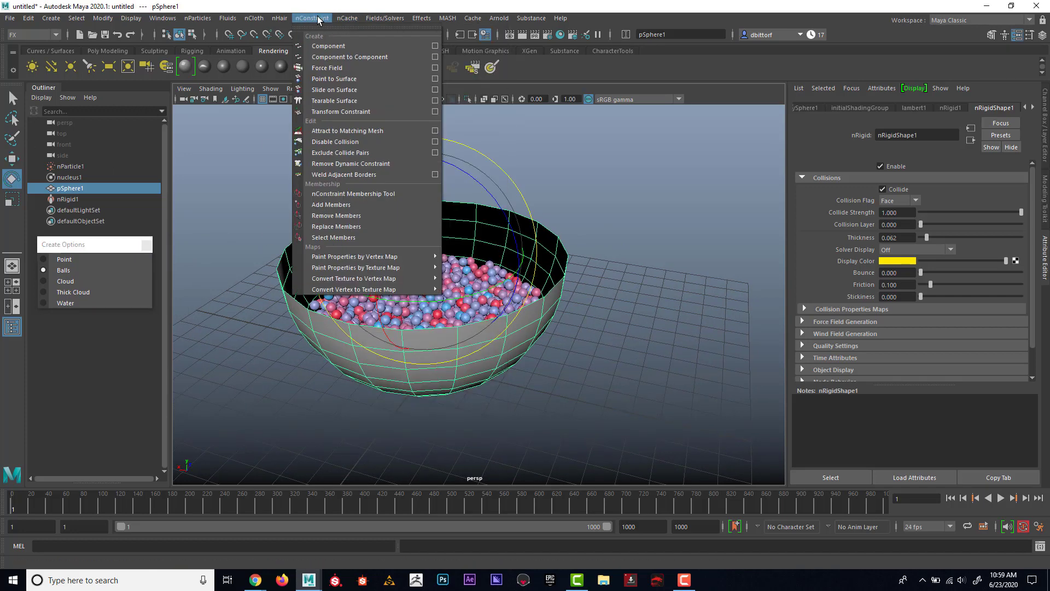
pyautogui.moveTo(375, 20)
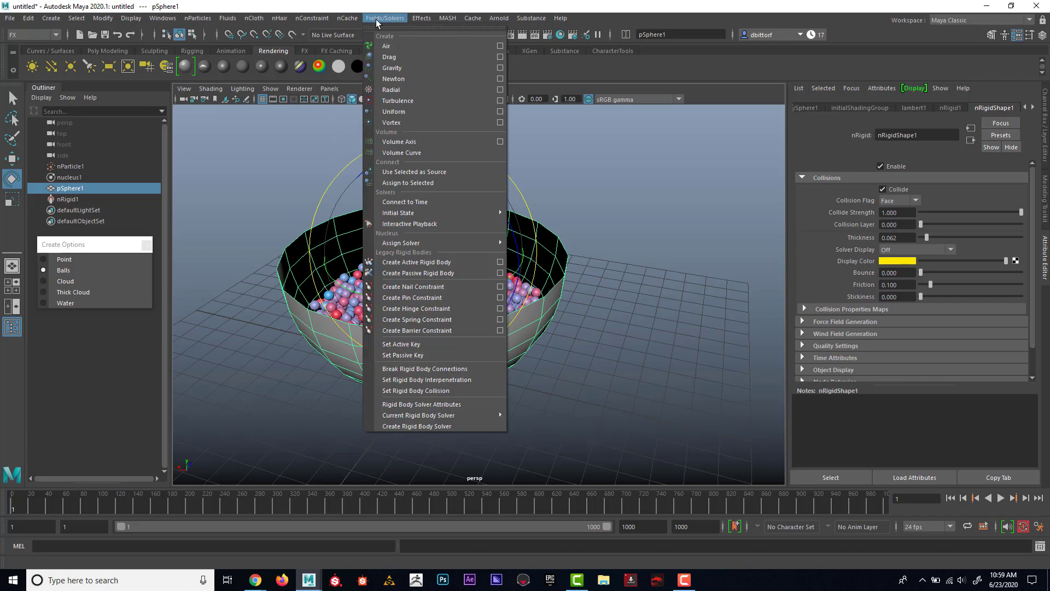
pyautogui.click(430, 224)
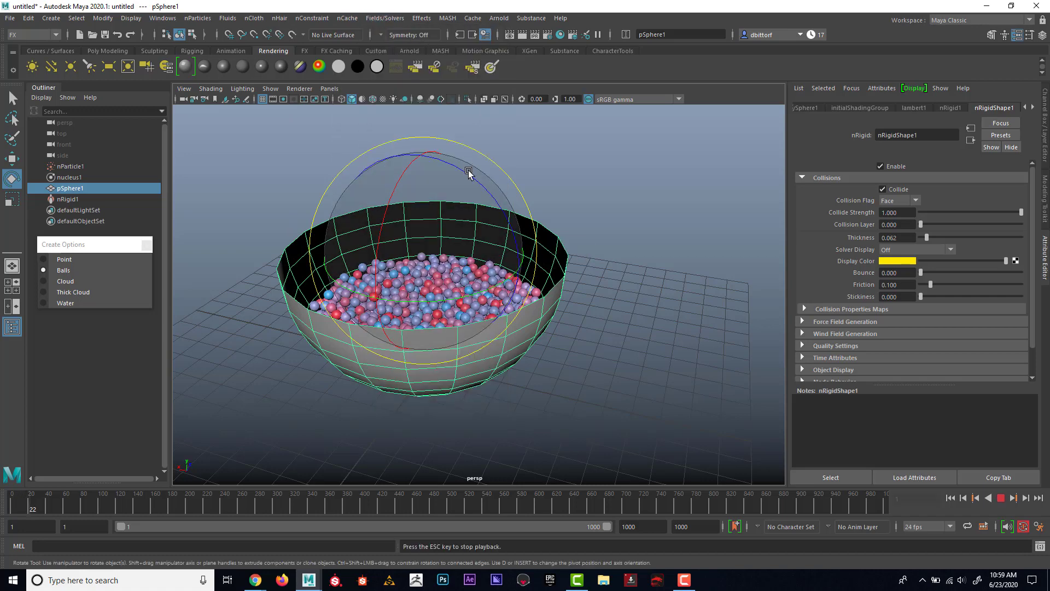
# Tip the bowl about 69 degrees around its Z axis during playback to pour out the balls, and shift it above them
pyautogui.moveTo(470, 177); pyautogui.dragTo(572, 228)
pyautogui.press('w')
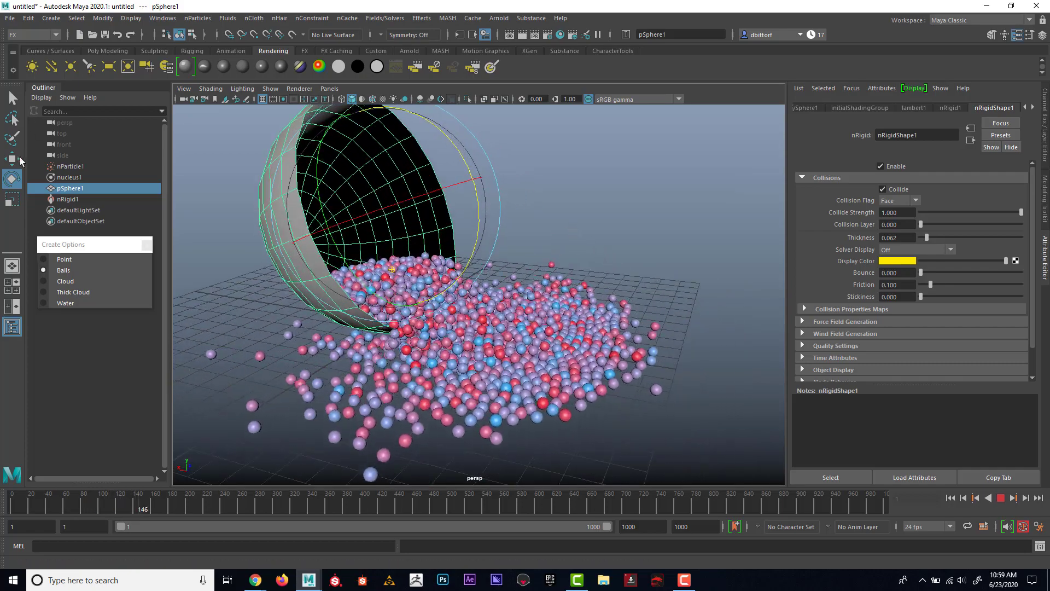
pyautogui.moveTo(340, 190); pyautogui.dragTo(438, 233, button='middle')
pyautogui.moveTo(438, 232); pyautogui.dragTo(380, 215)
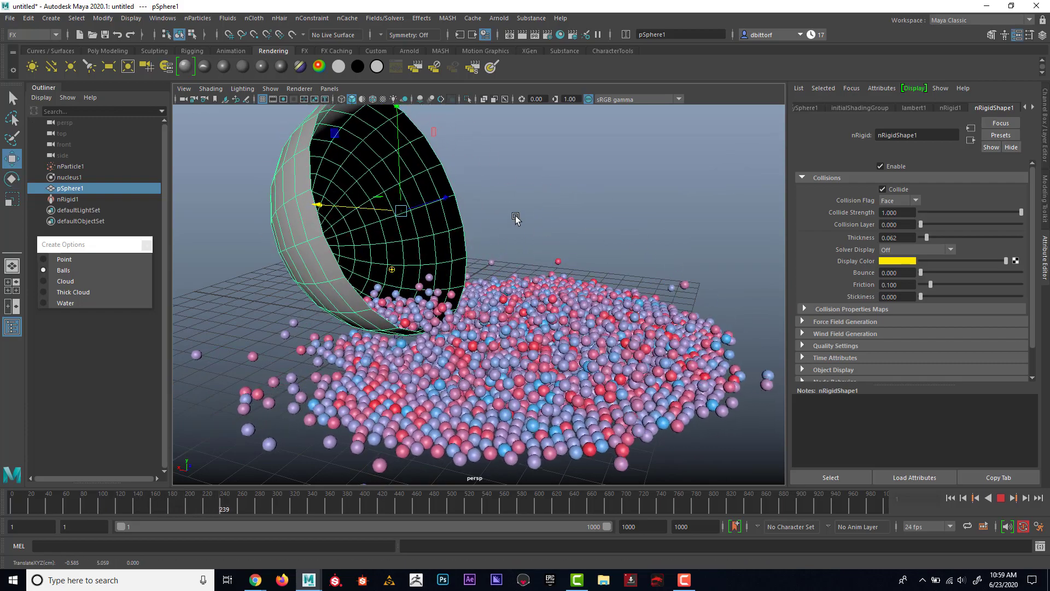
# Lower the tipped bowl and sweep it back and forth through the spilled balls to scatter them
pyautogui.keyDown('alt'); pyautogui.moveTo(516, 218); pyautogui.dragTo(429, 193, button='right'); pyautogui.keyUp('alt')
pyautogui.keyDown('alt'); pyautogui.moveTo(429, 192); pyautogui.dragTo(489, 260); pyautogui.keyUp('alt')
pyautogui.moveTo(501, 185); pyautogui.dragTo(502, 207)
pyautogui.moveTo(452, 265); pyautogui.dragTo(505, 282)
pyautogui.keyDown('alt'); pyautogui.moveTo(554, 262); pyautogui.dragTo(570, 308); pyautogui.keyUp('alt')
pyautogui.moveTo(474, 297); pyautogui.dragTo(421, 285)
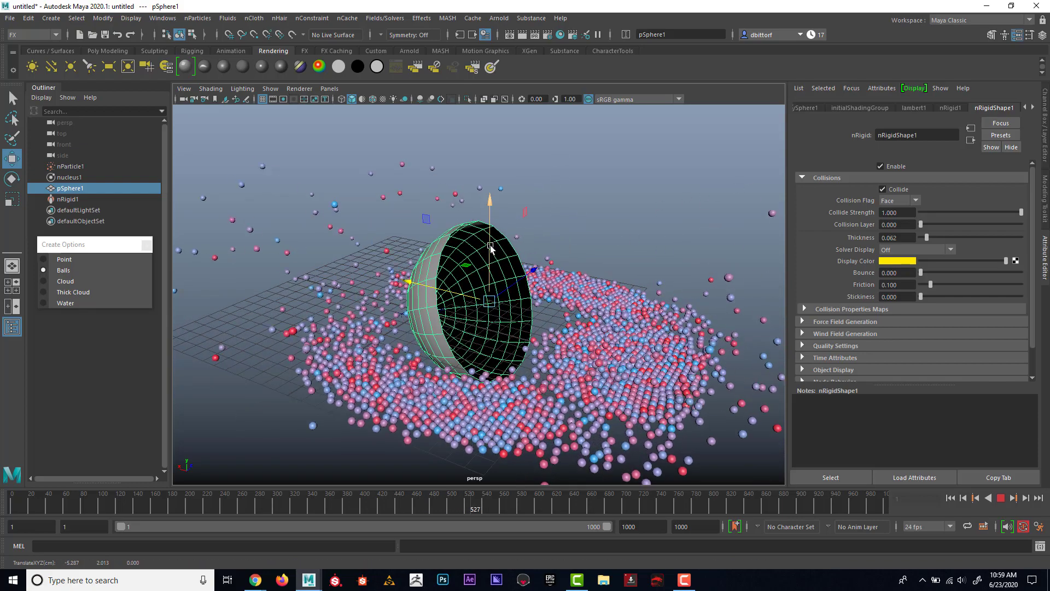
pyautogui.moveTo(491, 235); pyautogui.dragTo(490, 208)
pyautogui.moveTo(462, 267); pyautogui.dragTo(519, 279)
# Examine the scattered balls from several angles, stop the interactive playback and return to the first frame
pyautogui.keyDown('alt'); pyautogui.moveTo(520, 280); pyautogui.dragTo(396, 248, button='right'); pyautogui.keyUp('alt')
pyautogui.keyDown('alt'); pyautogui.moveTo(396, 248); pyautogui.dragTo(328, 256); pyautogui.keyUp('alt')
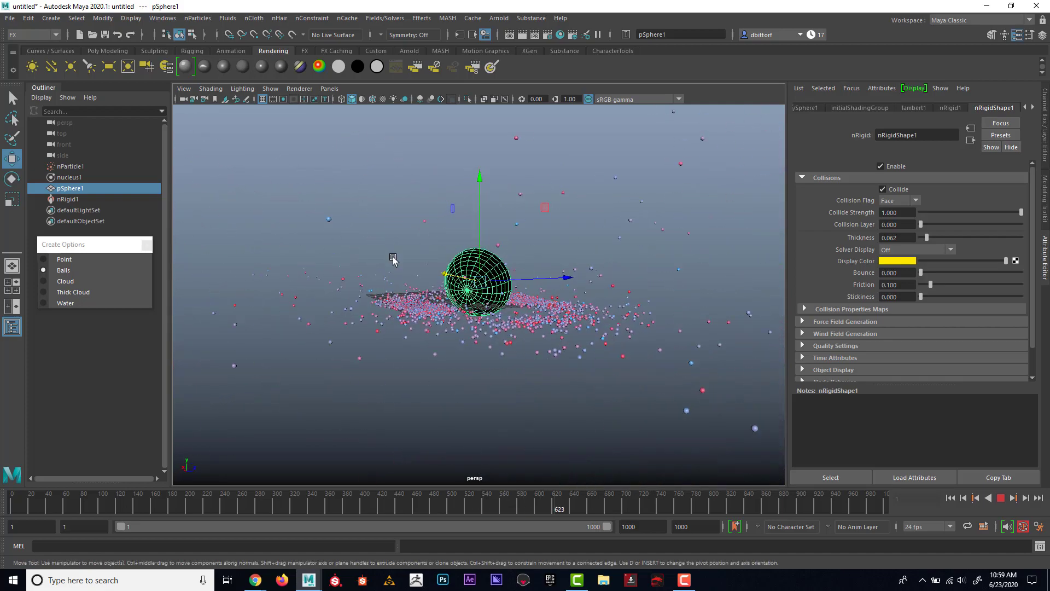
pyautogui.keyDown('alt'); pyautogui.moveTo(396, 259); pyautogui.dragTo(553, 283, button='right'); pyautogui.keyUp('alt')
pyautogui.keyDown('alt'); pyautogui.moveTo(553, 283); pyautogui.dragTo(596, 317); pyautogui.keyUp('alt')
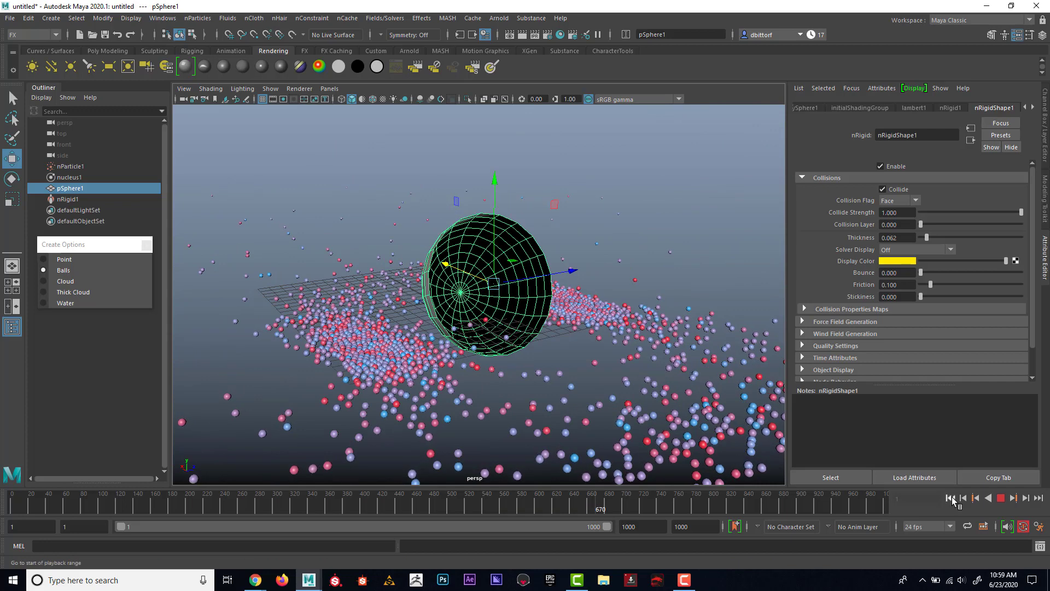
pyautogui.click(951, 498)
pyautogui.keyDown('alt'); pyautogui.moveTo(539, 246); pyautogui.dragTo(613, 231); pyautogui.keyUp('alt')
pyautogui.click(1000, 498)
pyautogui.click(951, 499)
# Undo the bowl's moves and rotation until it is upright around the balls again
pyautogui.hotkey('ctrl', 'z')
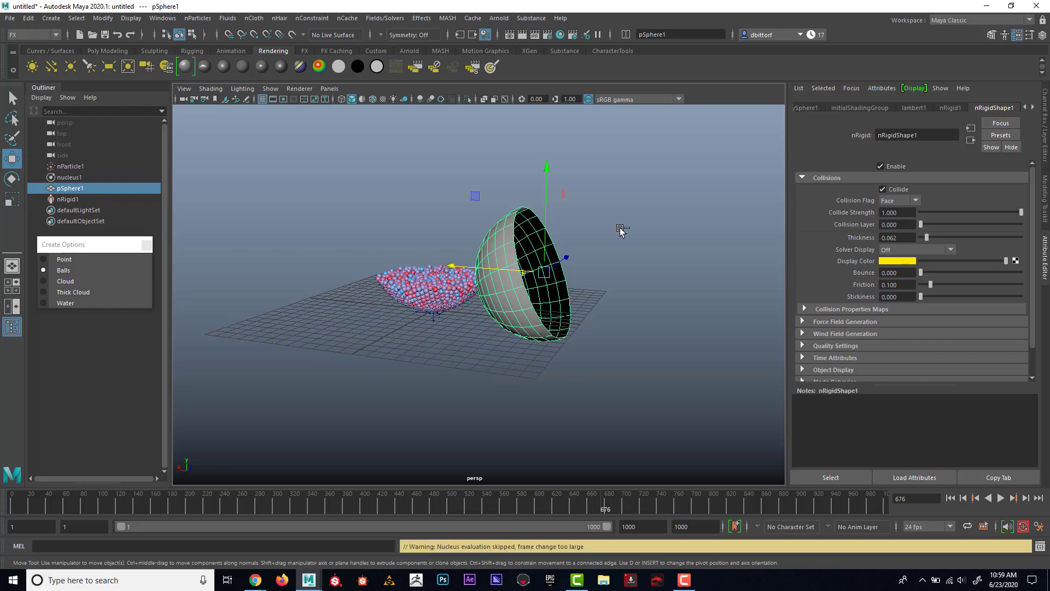
pyautogui.hotkey('ctrl', 'z')
pyautogui.hotkey('ctrl', 'z')
pyautogui.hotkey('ctrl', 'z')
pyautogui.hotkey('ctrl', 'z')
pyautogui.hotkey('ctrl', 'z')
pyautogui.hotkey('ctrl', 'z')
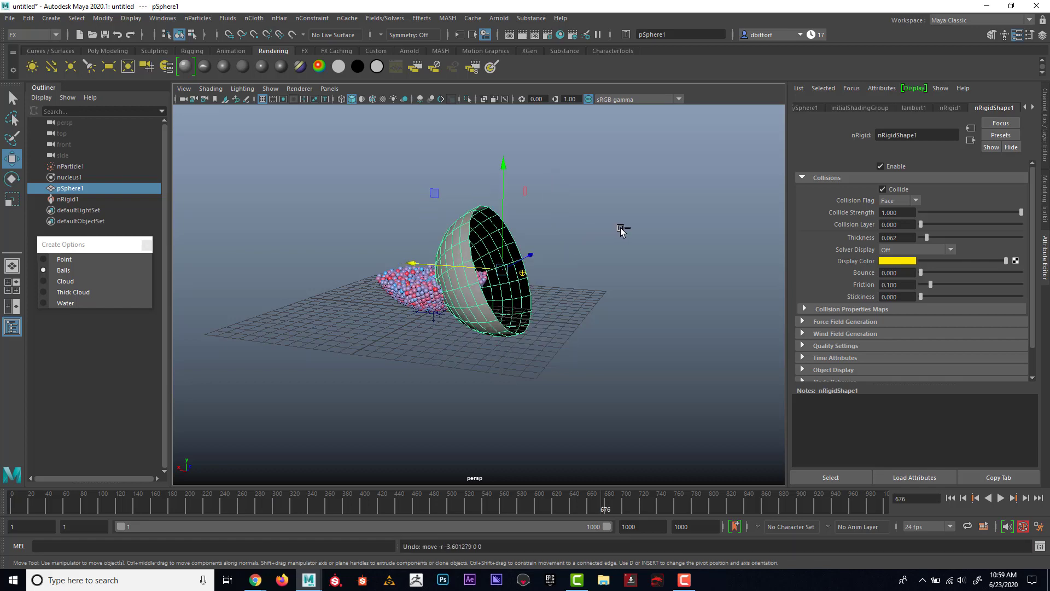
pyautogui.hotkey('ctrl', 'z')
pyautogui.hotkey('ctrl', 'z')
pyautogui.hotkey('ctrl', 'z')
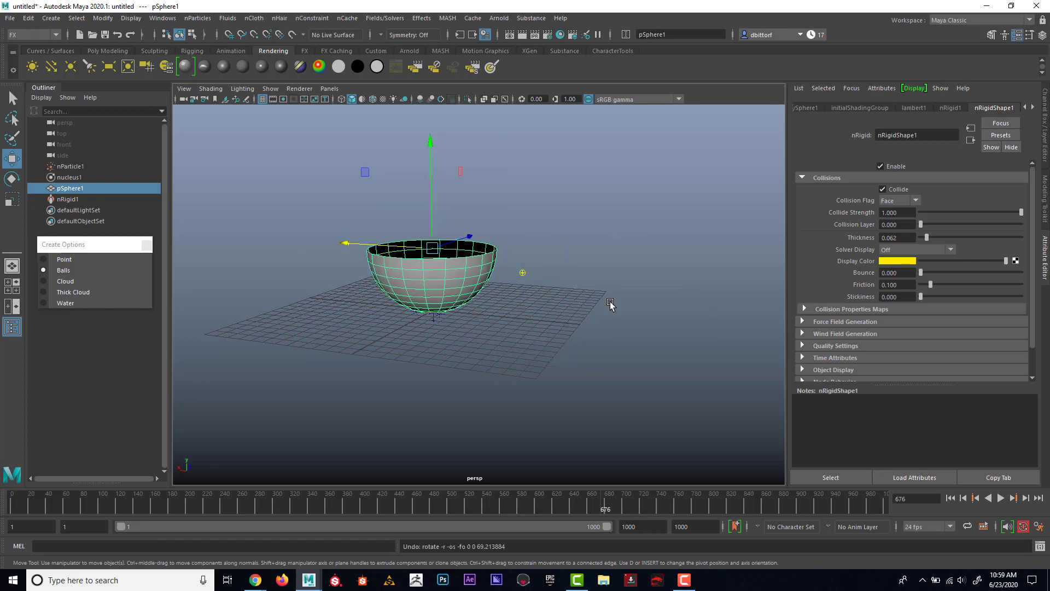
# Play the simulation with the upright bowl in view, stop it and rewind to the first frame
pyautogui.keyDown('alt'); pyautogui.moveTo(523, 244); pyautogui.dragTo(509, 300); pyautogui.keyUp('alt')
pyautogui.keyDown('alt'); pyautogui.moveTo(511, 301); pyautogui.dragTo(642, 331, button='right'); pyautogui.keyUp('alt')
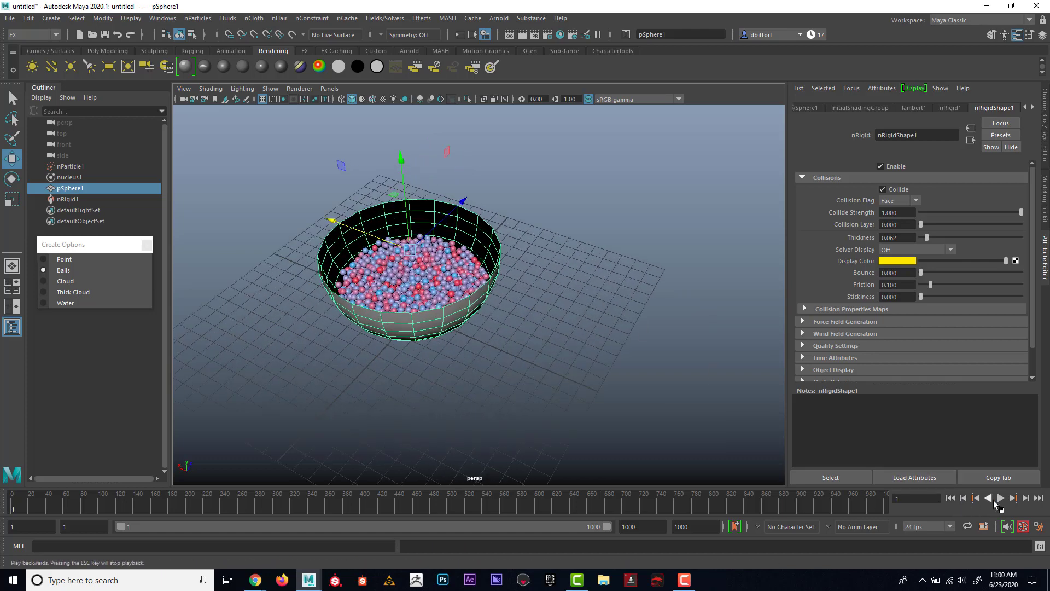
pyautogui.keyDown('alt'); pyautogui.moveTo(521, 249); pyautogui.dragTo(517, 235); pyautogui.keyUp('alt')
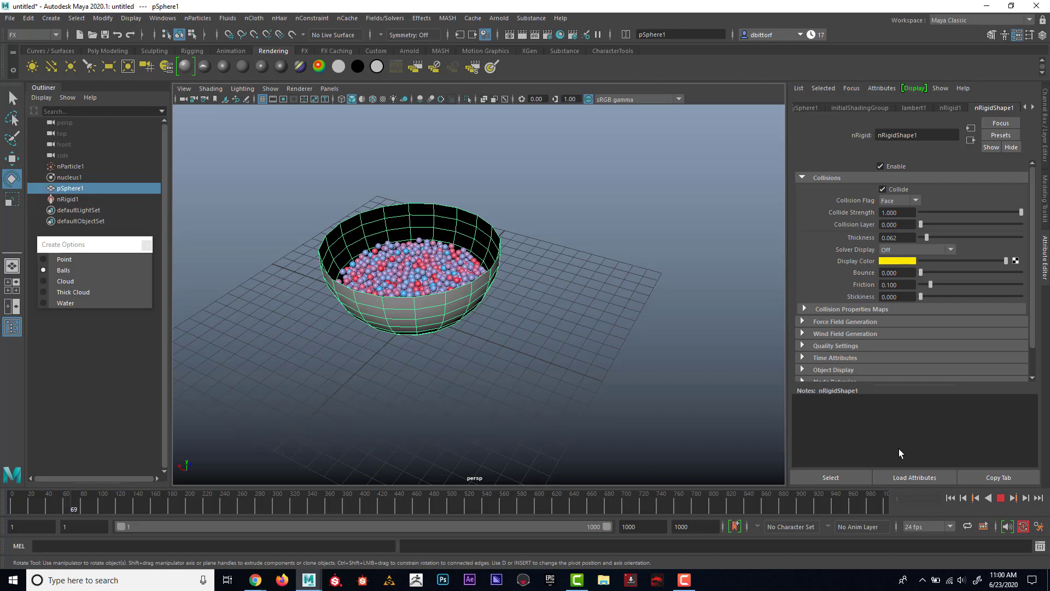
pyautogui.click(1001, 498)
pyautogui.click(950, 498)
pyautogui.keyDown('alt'); pyautogui.moveTo(574, 232); pyautogui.dragTo(520, 191); pyautogui.keyUp('alt')
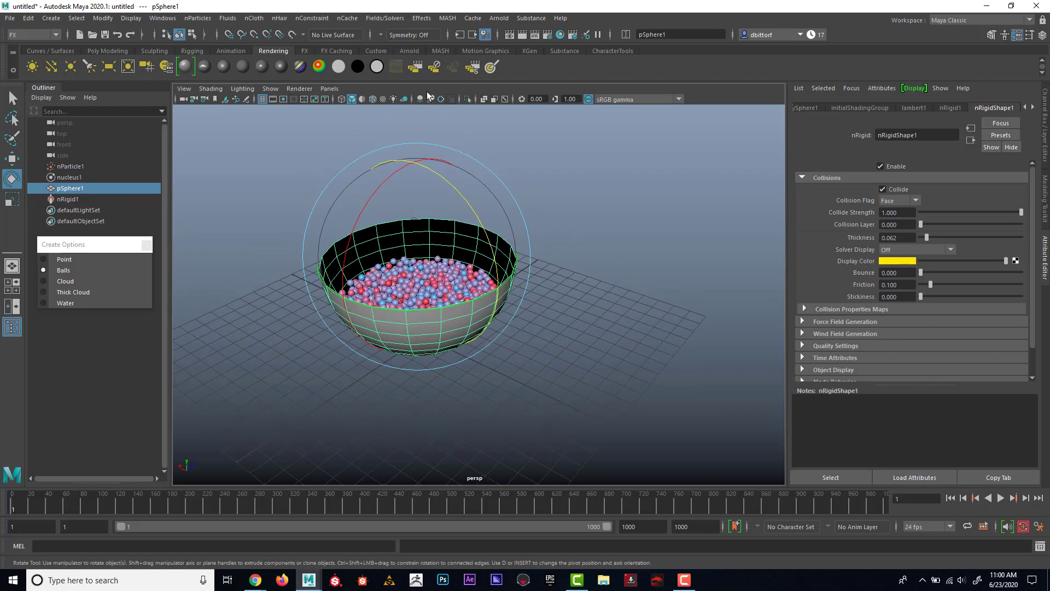
# Start Interactive Playback and tip the bowl around its X axis so the balls pour onto the ground
pyautogui.click(391, 20)
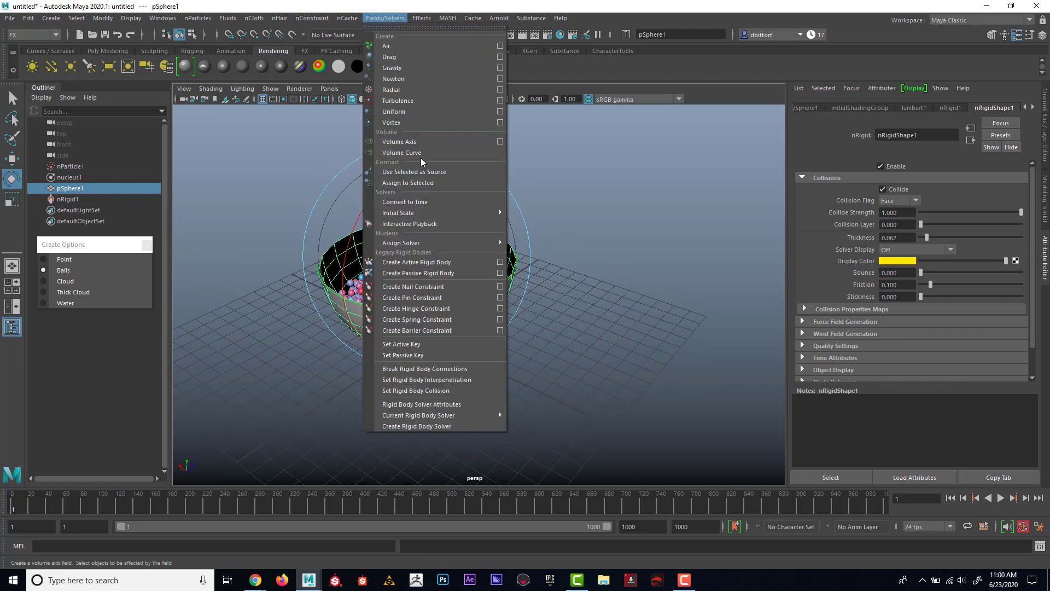
pyautogui.click(449, 225)
pyautogui.moveTo(359, 215); pyautogui.dragTo(332, 254)
# Raise the bowl to about 7.9 cm in Y and rotate it to about -88 degrees in X during playback
pyautogui.click(13, 159)
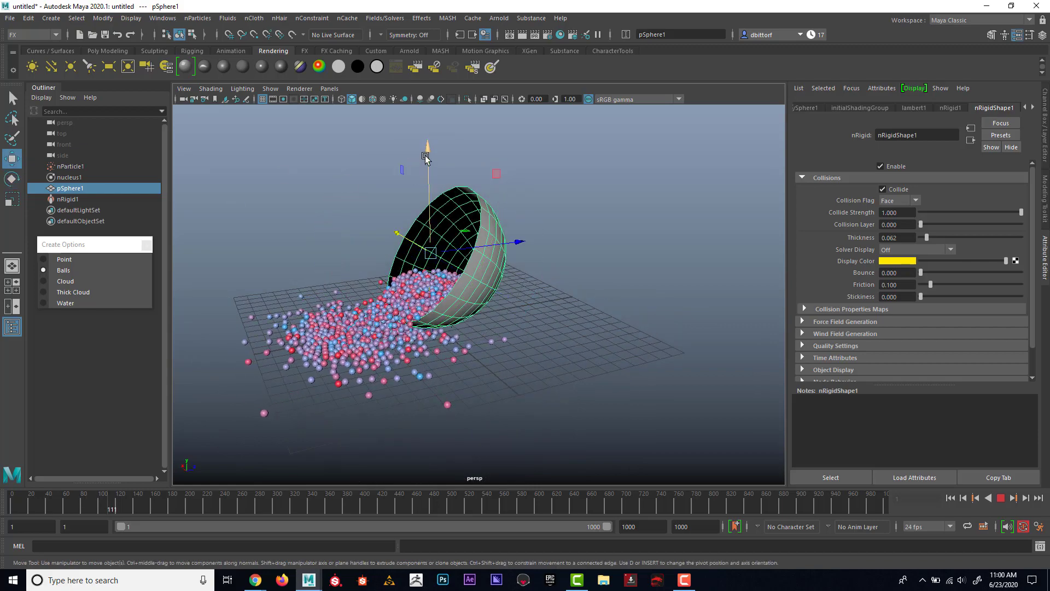
pyautogui.moveTo(426, 158); pyautogui.dragTo(426, 104)
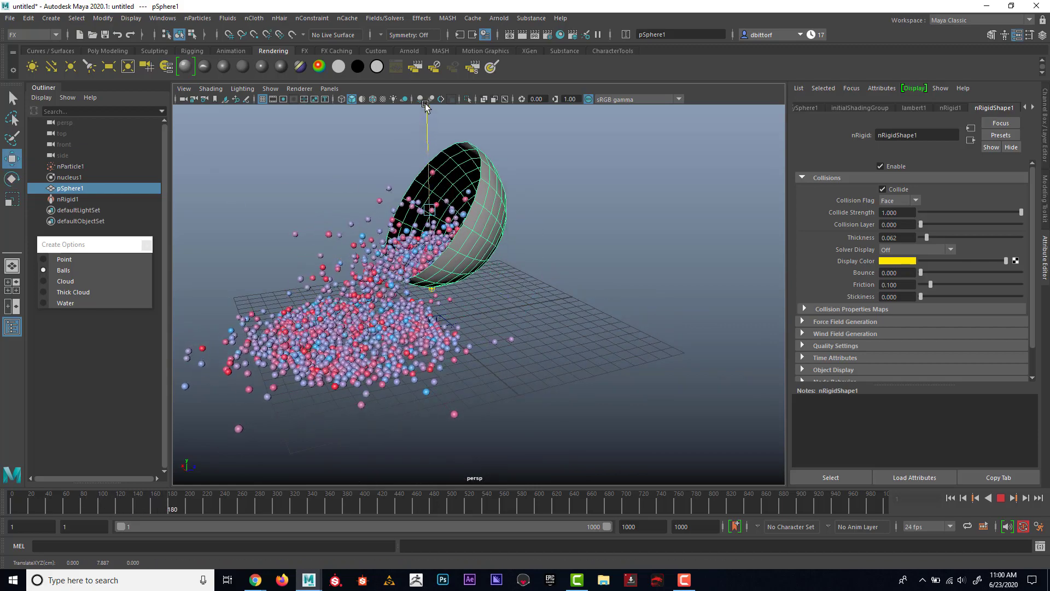
pyautogui.click(12, 179)
pyautogui.moveTo(372, 123); pyautogui.dragTo(355, 184)
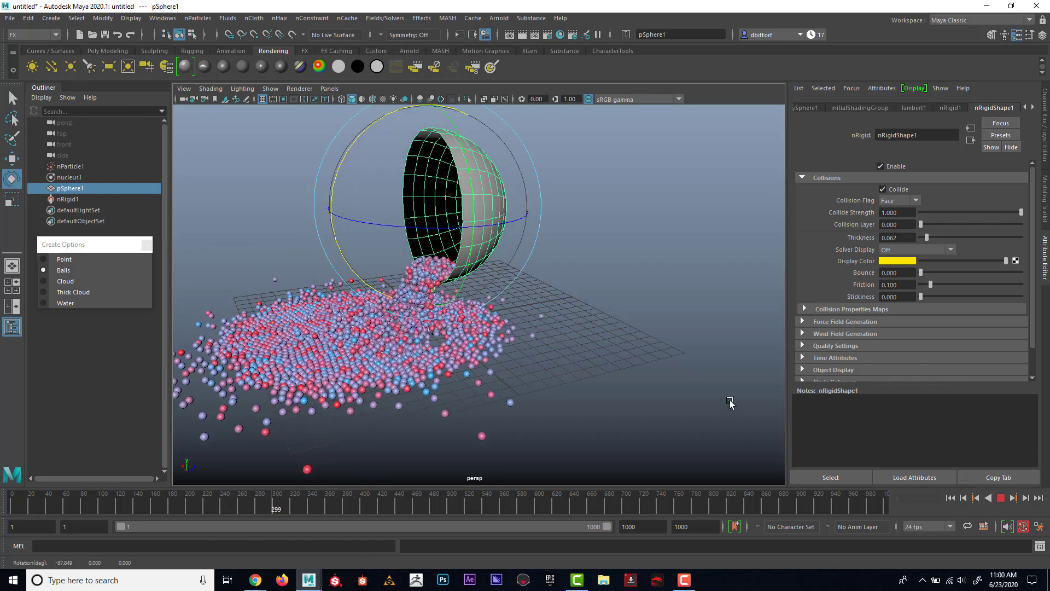
# Watch the last balls pour from the bowl up close, stop playback and rewind to the first frame
pyautogui.keyDown('alt'); pyautogui.moveTo(640, 308); pyautogui.dragTo(638, 302); pyautogui.keyUp('alt')
pyautogui.scroll(3, 602, 317)
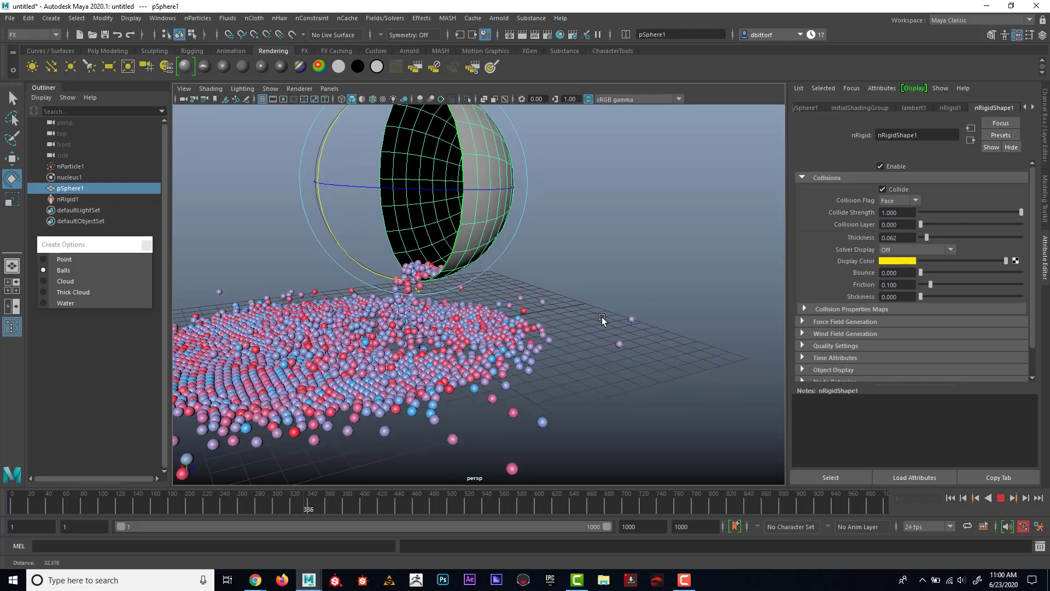
pyautogui.click(1001, 498)
pyautogui.click(951, 498)
pyautogui.moveTo(558, 274)
pyautogui.keyDown('alt'); pyautogui.mouseDown()
pyautogui.moveTo(593, 277)
pyautogui.moveTo(563, 266)
pyautogui.mouseUp(); pyautogui.keyUp('alt')
pyautogui.scroll(-3, 556, 264)
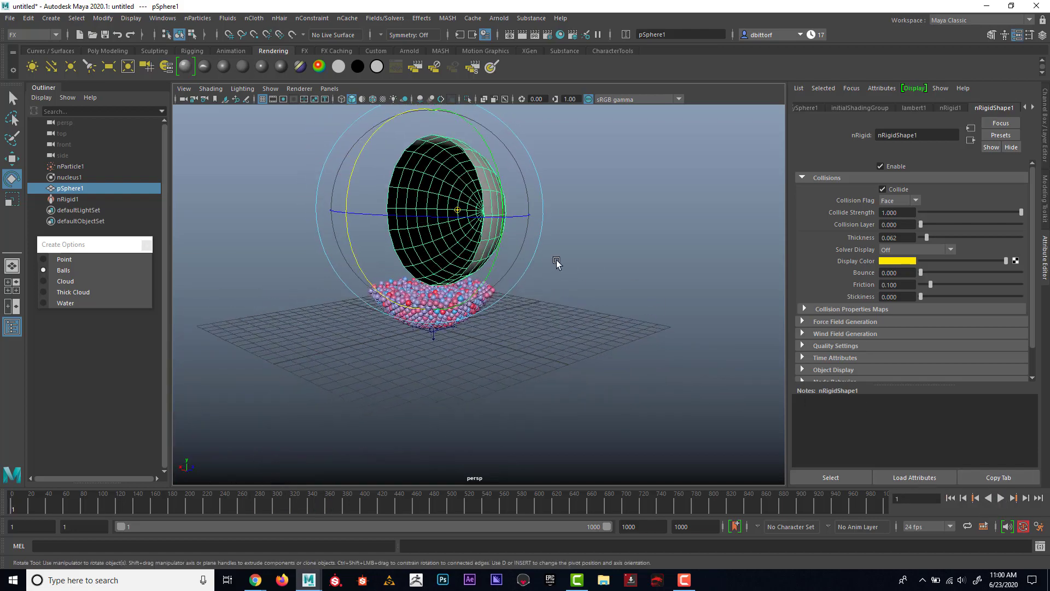
# Undo the bowl's rotation and height changes to restore it upright around the balls, and view it up close
pyautogui.hotkey('ctrl', 'z')
pyautogui.hotkey('ctrl', 'z')
pyautogui.hotkey('ctrl', 'z')
pyautogui.keyDown('alt'); pyautogui.moveTo(523, 214); pyautogui.dragTo(523, 251); pyautogui.keyUp('alt')
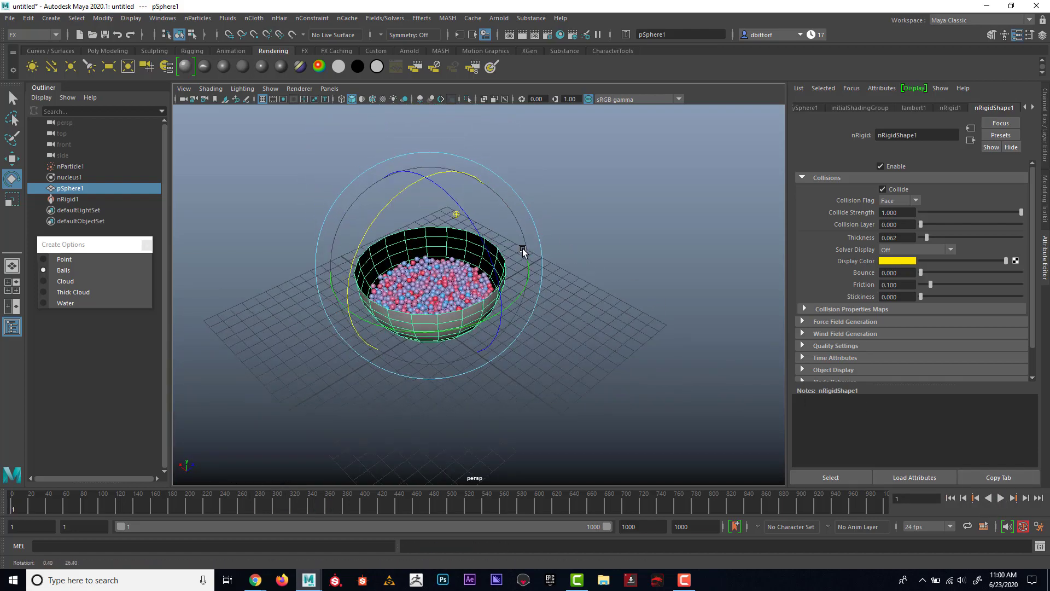
pyautogui.scroll(6, 523, 252)
pyautogui.keyDown('alt'); pyautogui.moveTo(542, 295); pyautogui.dragTo(612, 306, button='middle'); pyautogui.keyUp('alt')
pyautogui.scroll(1, 613, 309)
pyautogui.keyDown('alt'); pyautogui.moveTo(615, 315); pyautogui.dragTo(617, 306); pyautogui.keyUp('alt')
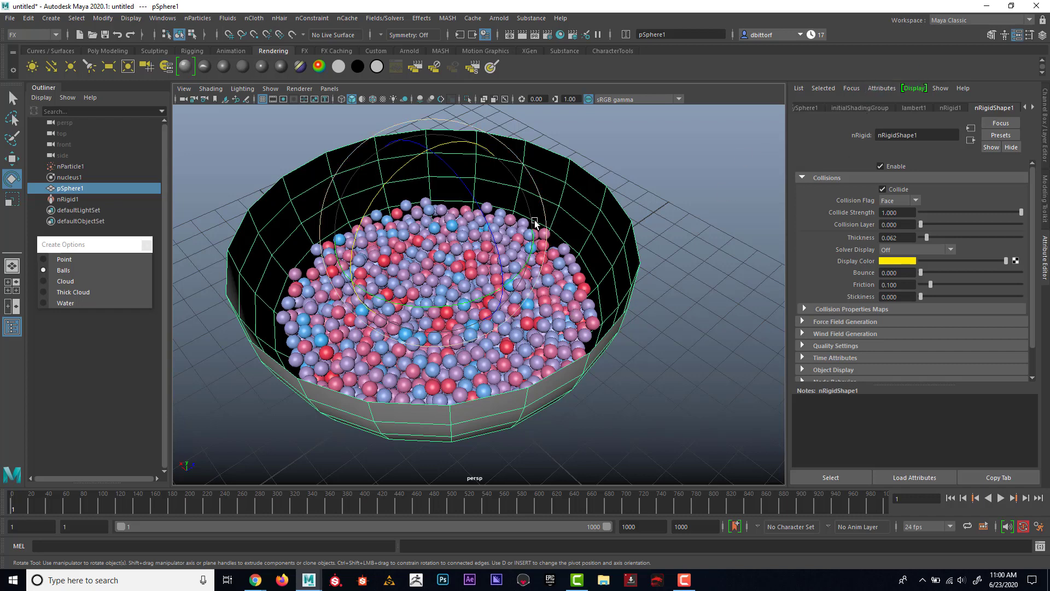
# Select nParticle1 and examine its Particle Size settings, including the radius and radius scale
pyautogui.click(64, 166)
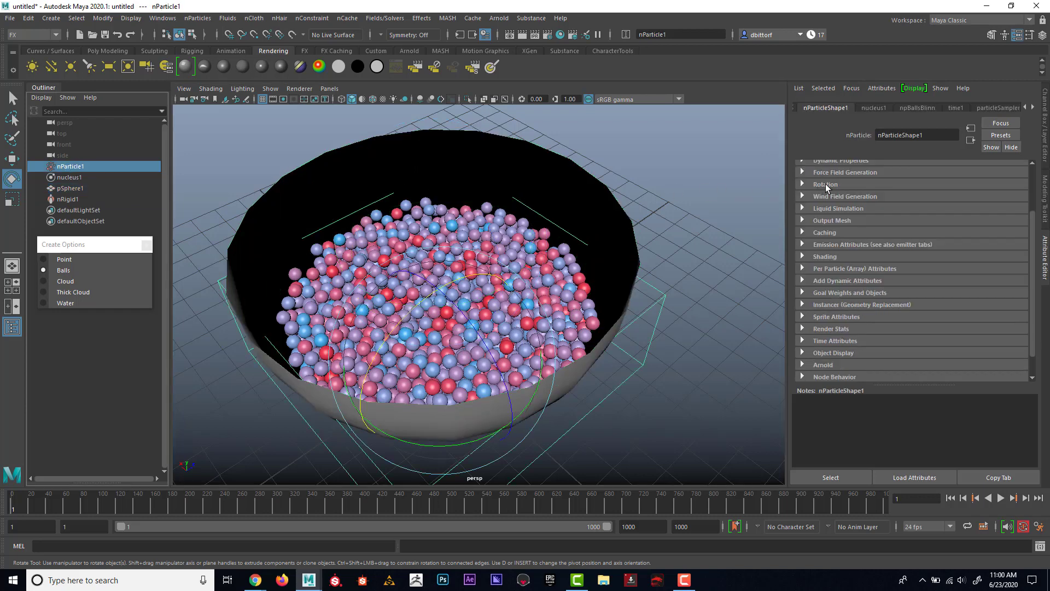
pyautogui.scroll(3, 878, 217)
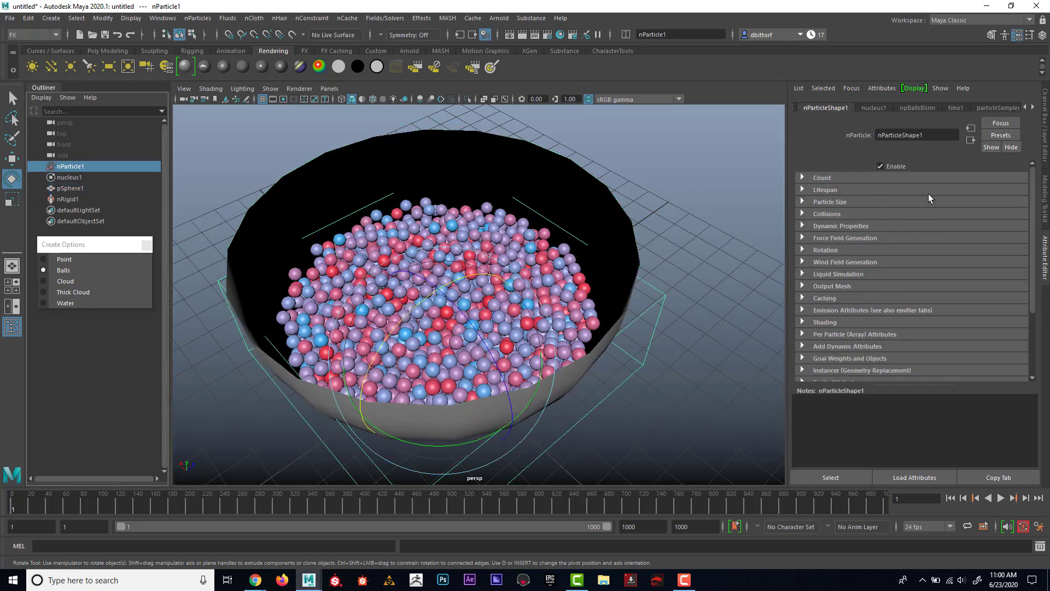
pyautogui.click(802, 201)
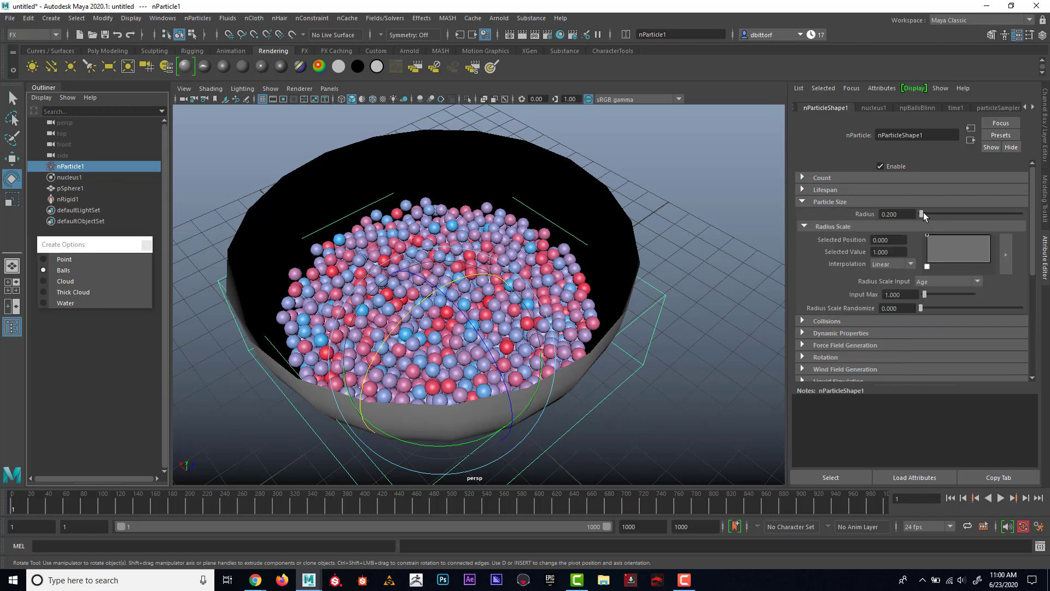
pyautogui.click(803, 201)
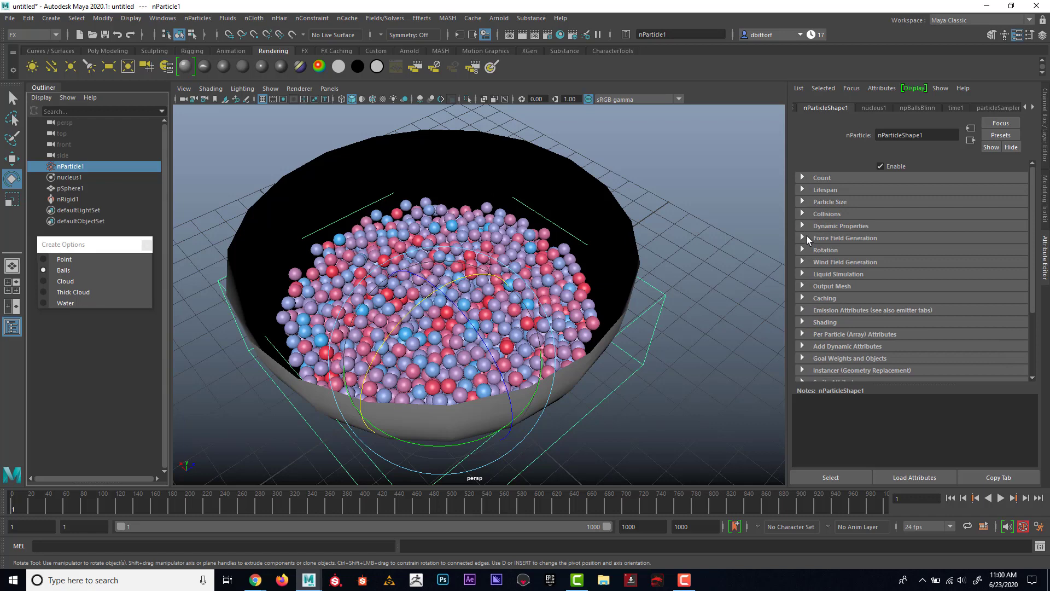
pyautogui.scroll(-5, 803, 300)
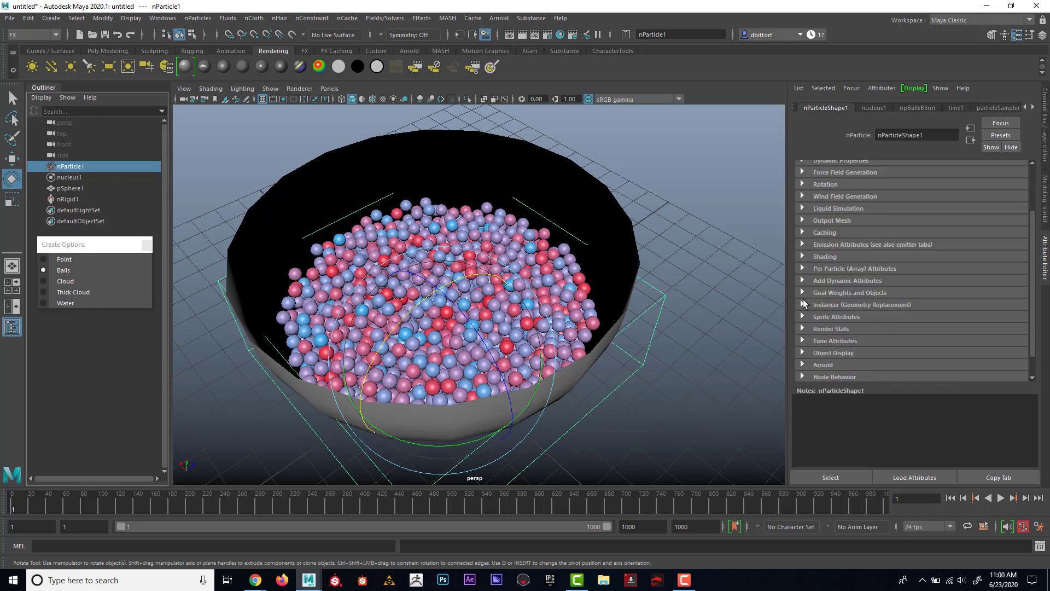
pyautogui.scroll(2, 803, 299)
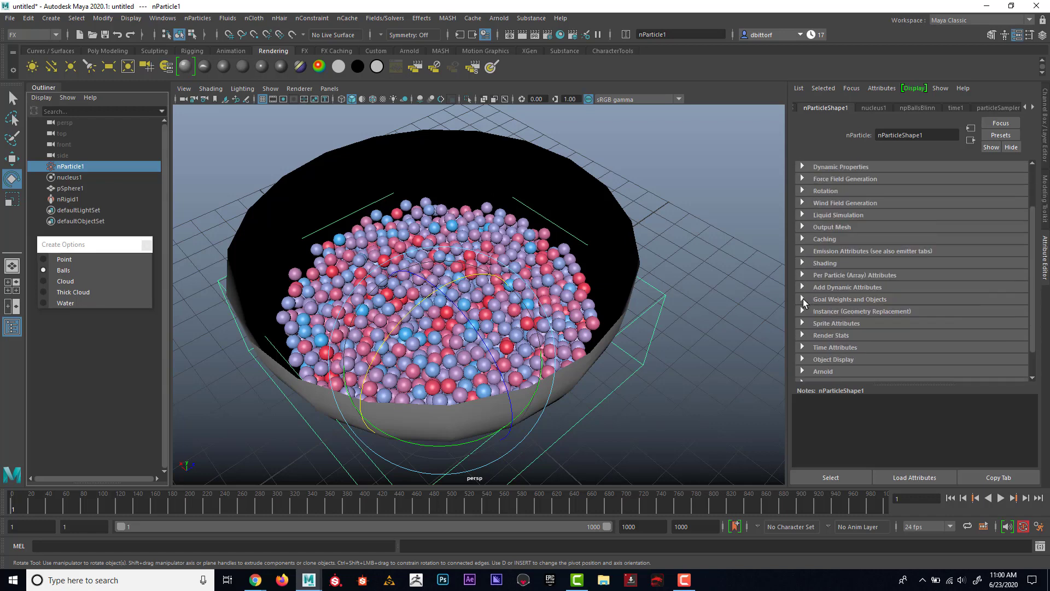
# Set the red end of the nParticle shading color ramp to green
pyautogui.click(802, 263)
pyautogui.scroll(-10, 866, 289)
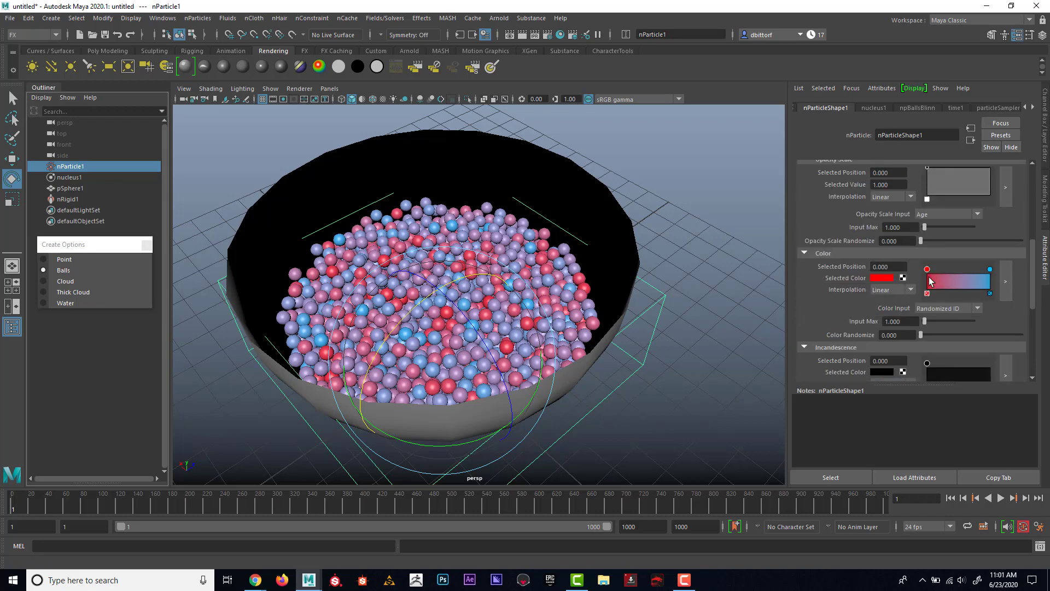
pyautogui.click(885, 278)
pyautogui.click(874, 253)
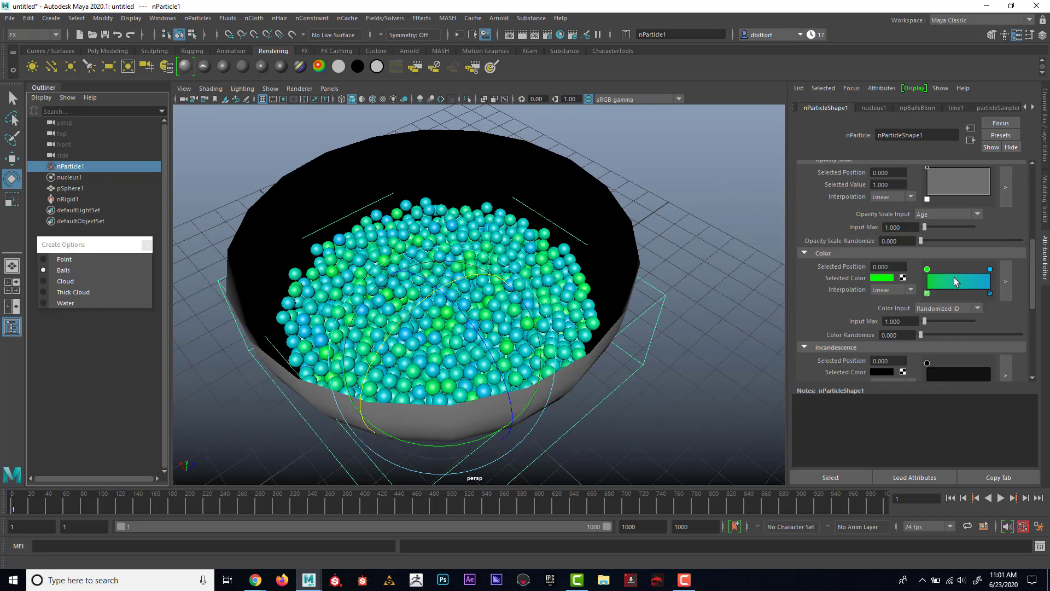
# Remove the blue marker from the nParticle color ramp, and undo both the removal and the green color change
pyautogui.click(991, 294)
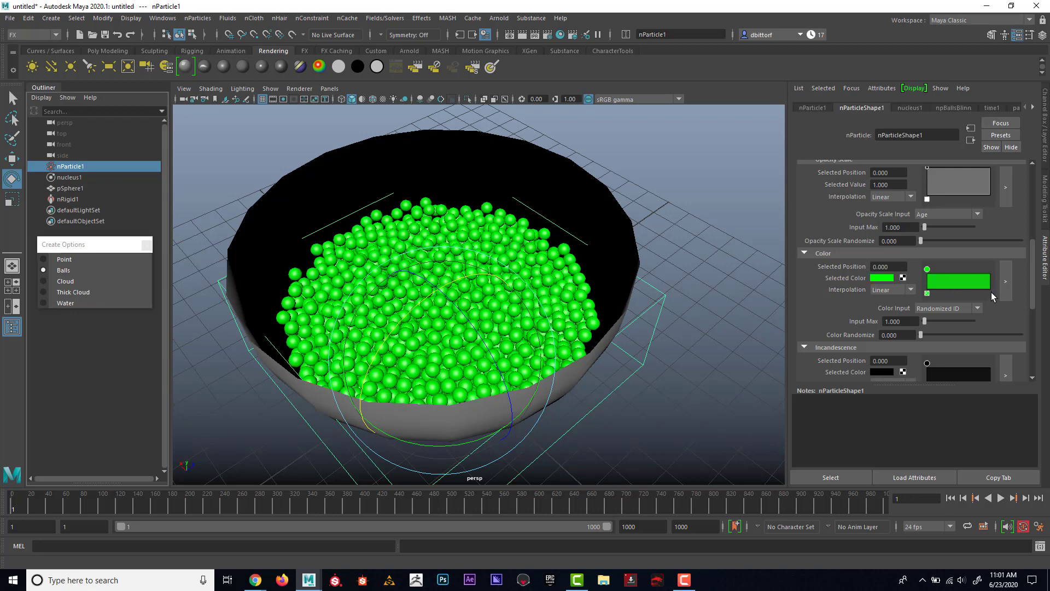
pyautogui.hotkey('ctrl', 'z')
pyautogui.hotkey('ctrl', 'z')
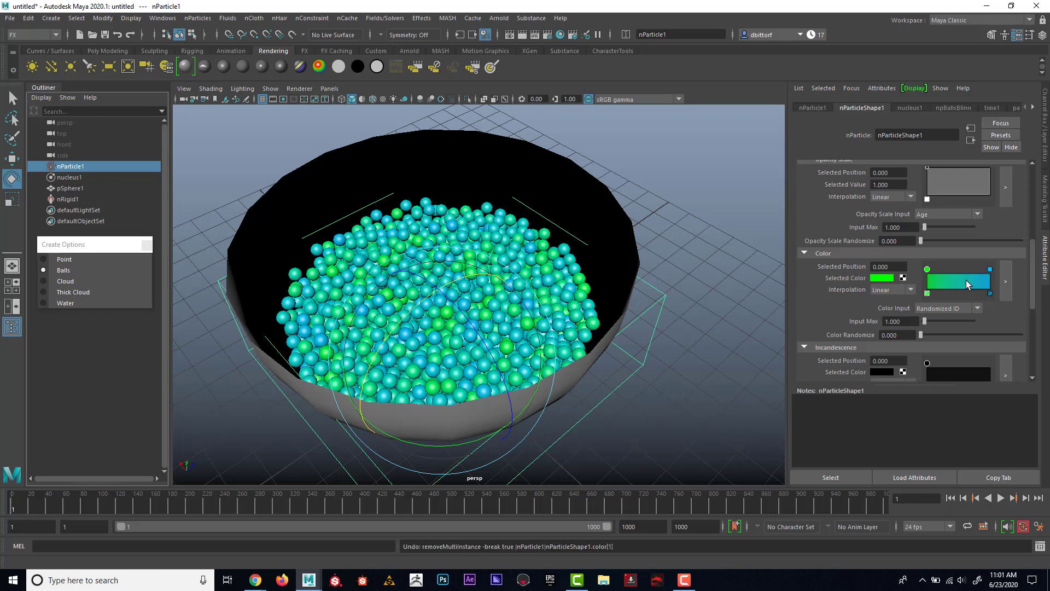
pyautogui.hotkey('ctrl', 'z')
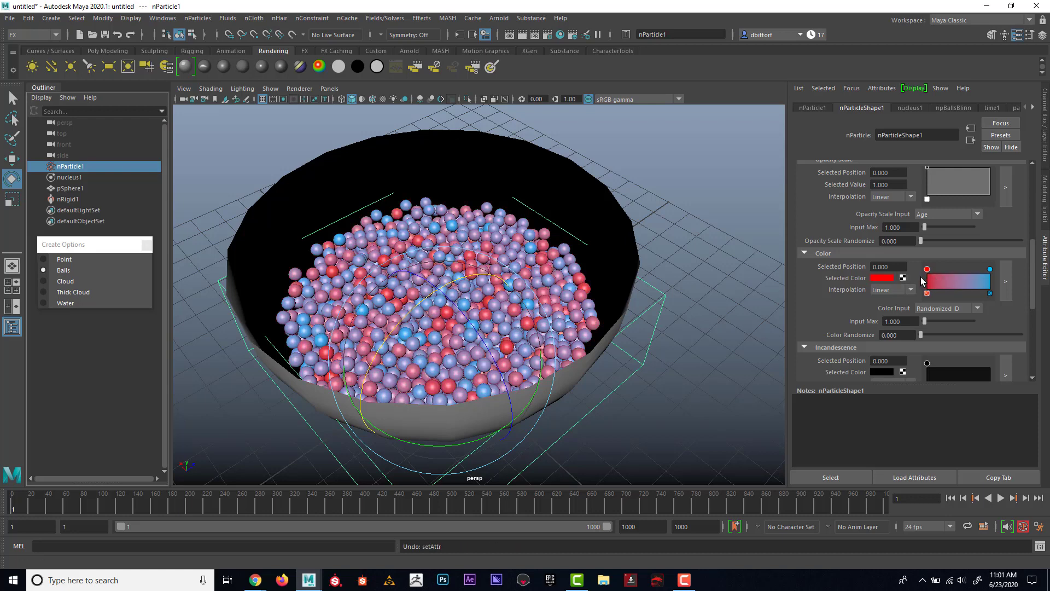
# Look through the remaining nParticleShape1 attribute sections and the available nParticle creation and emission commands, and clear the selection
pyautogui.scroll(-6, 921, 278)
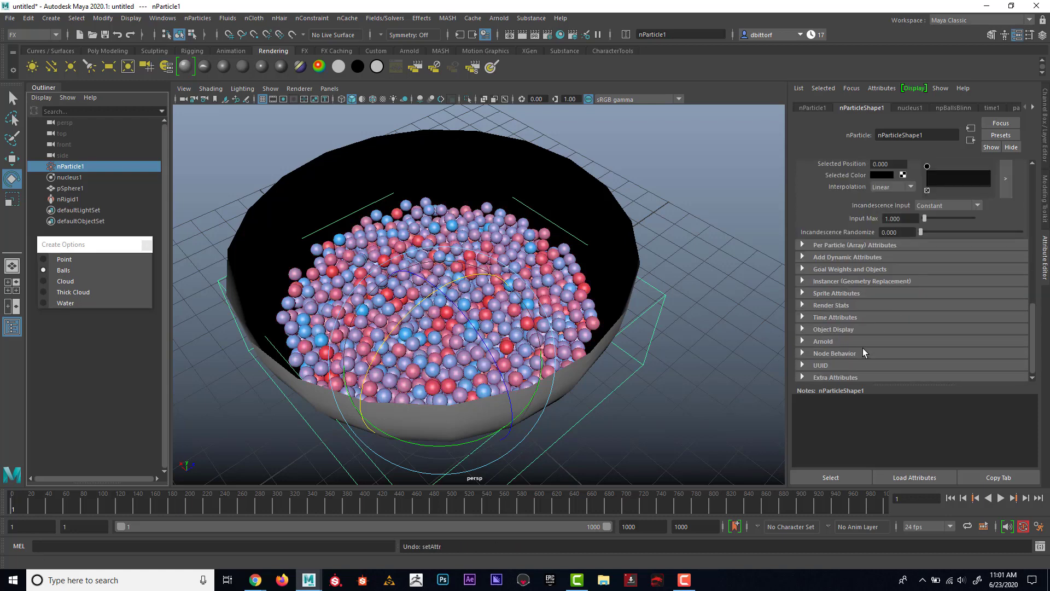
pyautogui.scroll(10, 854, 323)
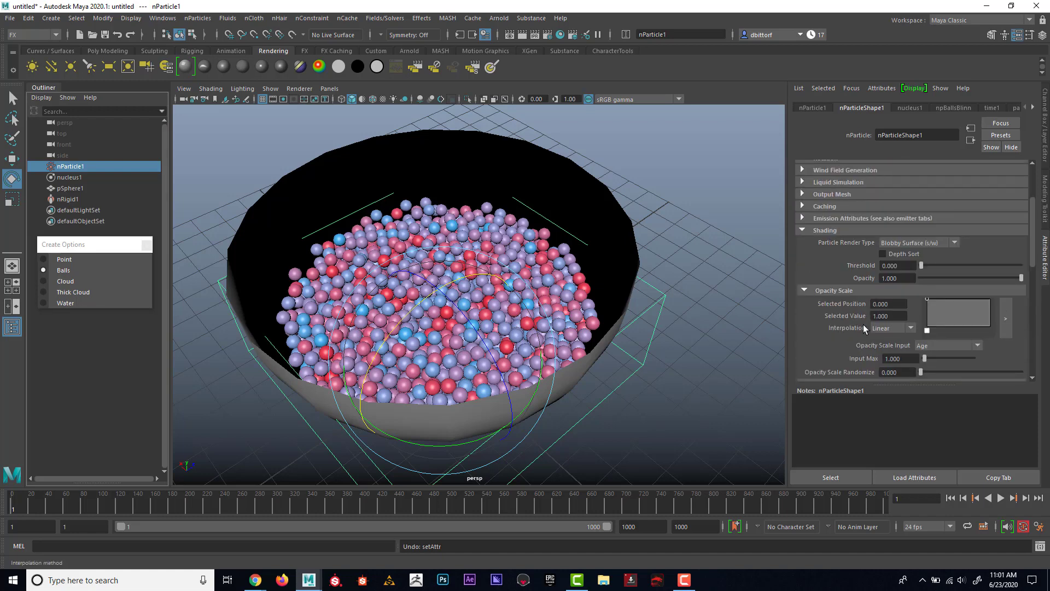
pyautogui.scroll(3, 863, 326)
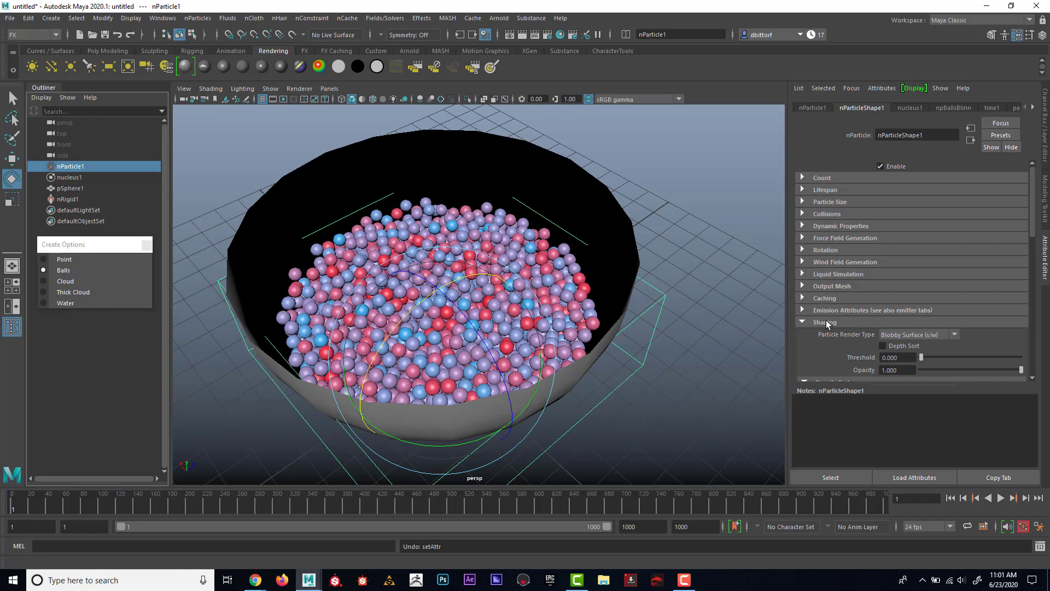
pyautogui.click(826, 322)
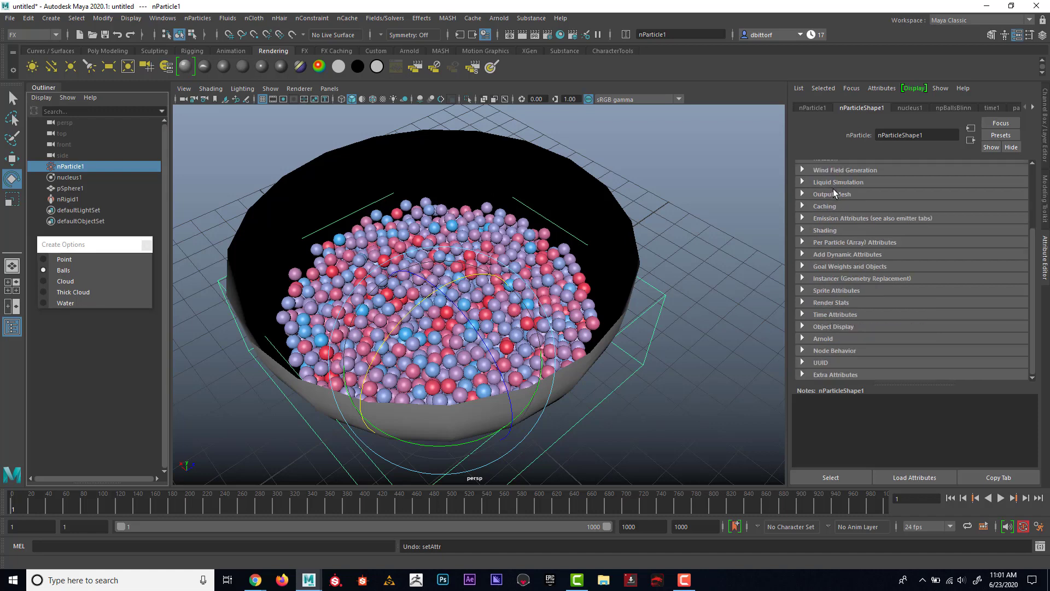
pyautogui.scroll(3, 822, 307)
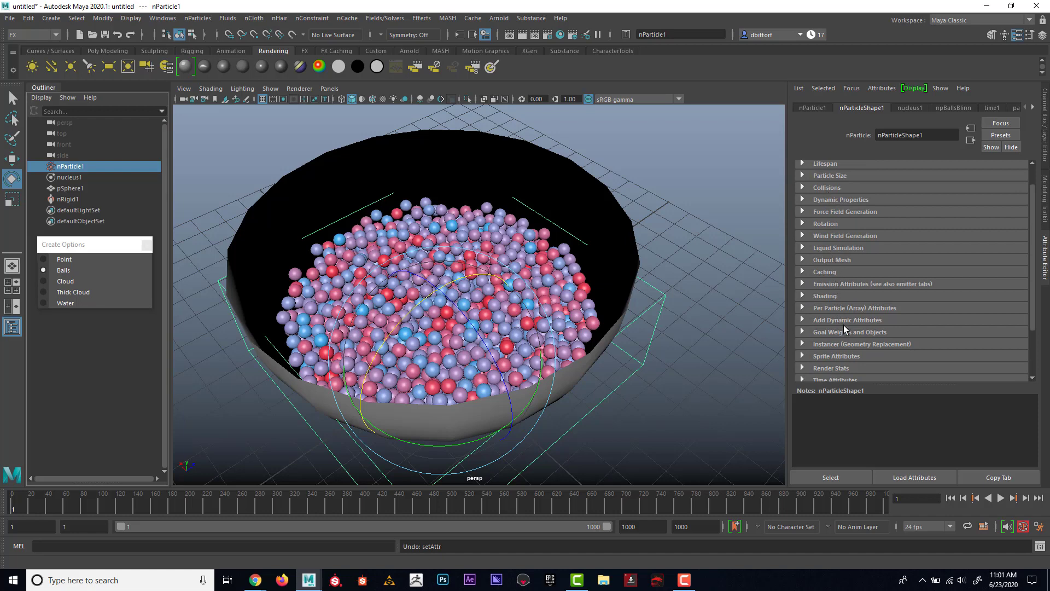
pyautogui.click(206, 19)
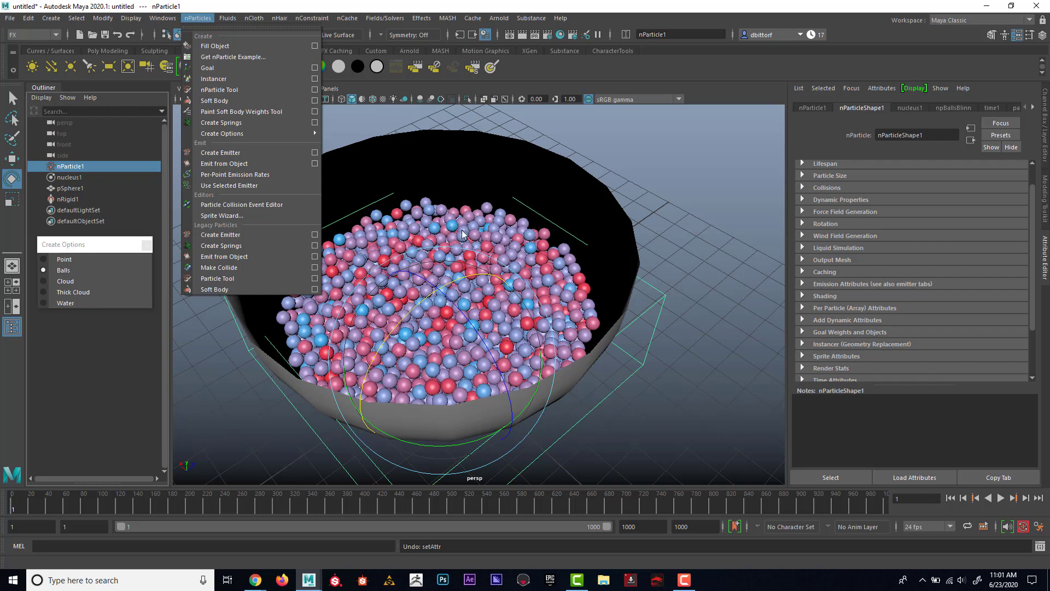
pyautogui.click(657, 234)
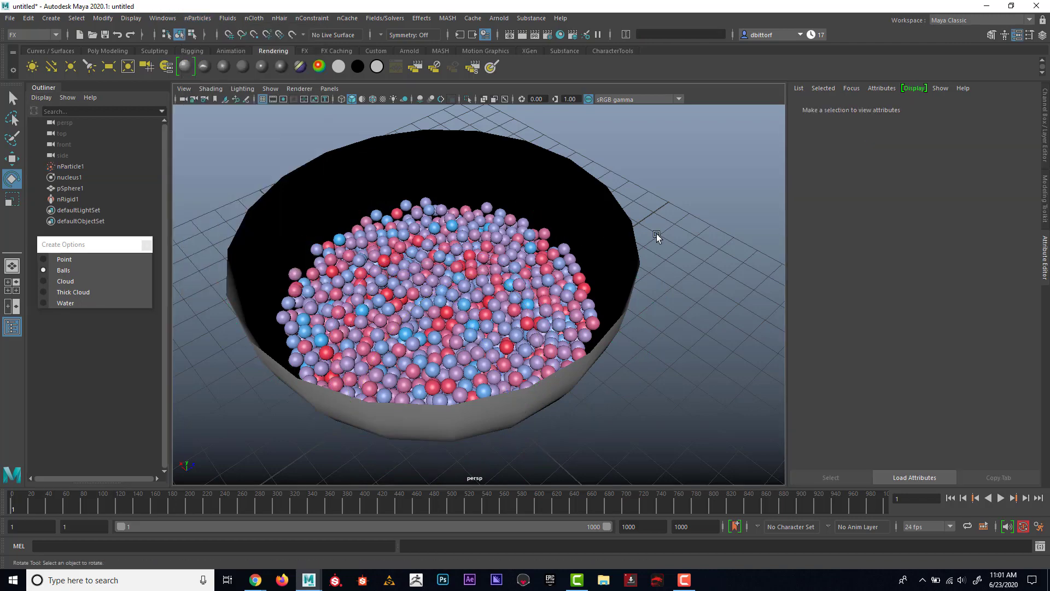
# Create a polygon sphere and raise it above the bowl of balls
pyautogui.keyDown('alt'); pyautogui.moveTo(379, 264); pyautogui.dragTo(439, 281); pyautogui.keyUp('alt')
pyautogui.scroll(1, 439, 280)
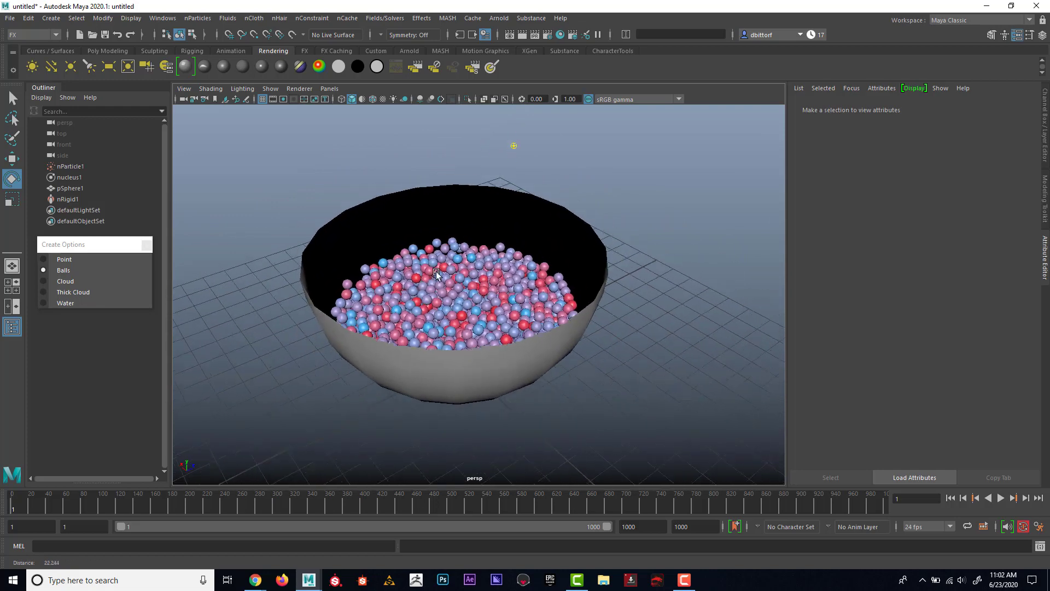
pyautogui.scroll(-4, 437, 300)
pyautogui.keyDown('alt'); pyautogui.moveTo(439, 280); pyautogui.dragTo(388, 288, button='middle'); pyautogui.keyUp('alt')
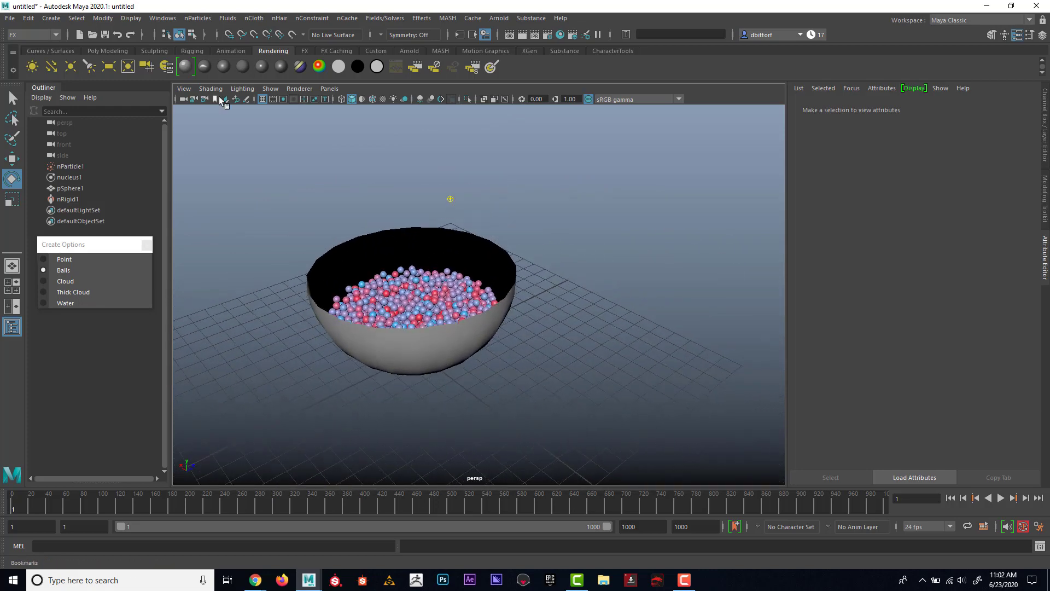
pyautogui.click(57, 19)
pyautogui.moveTo(89, 55)
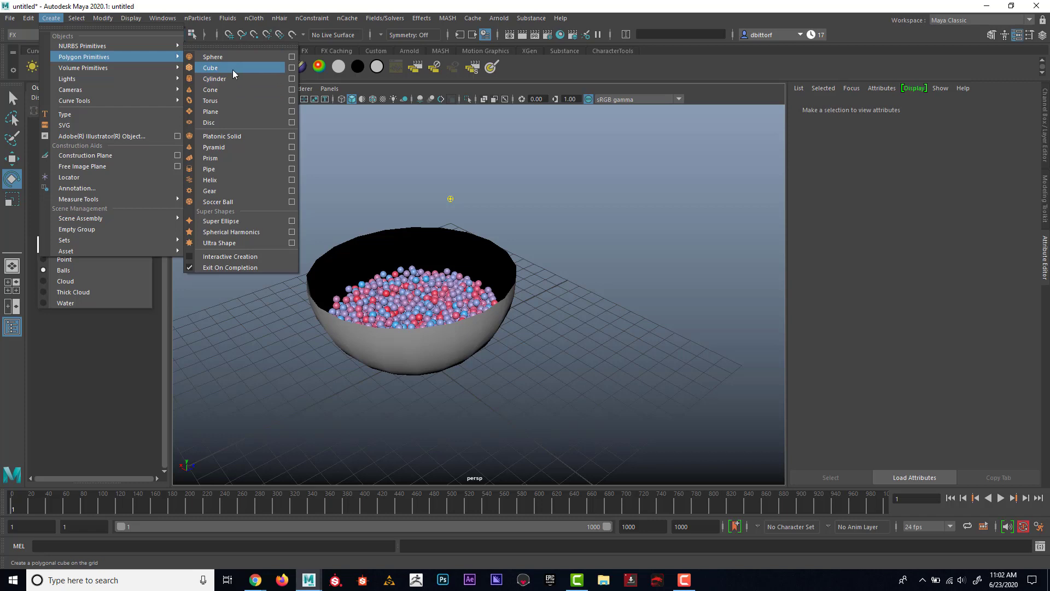
pyautogui.click(232, 55)
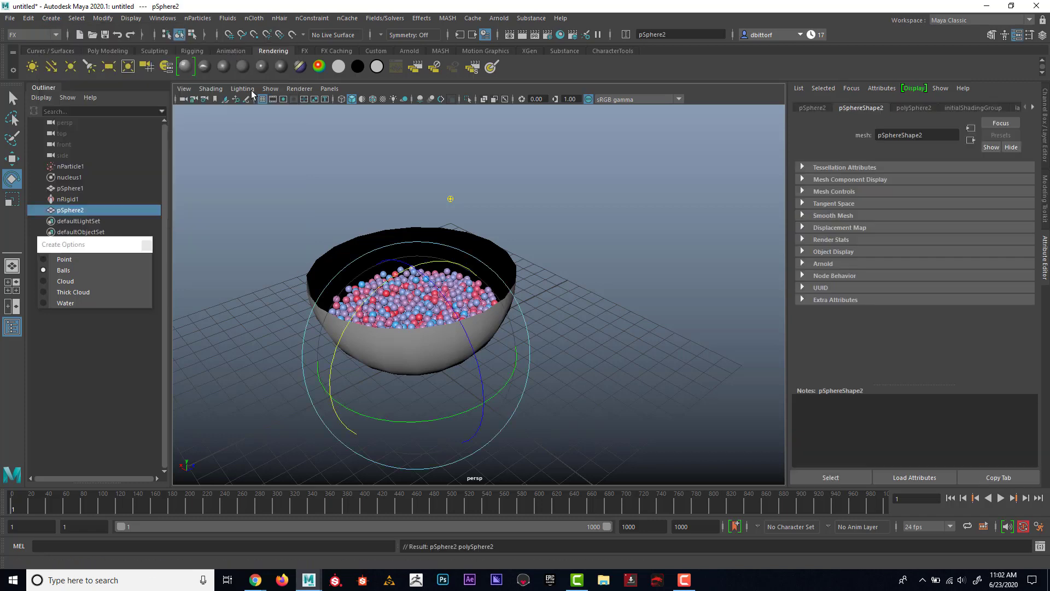
pyautogui.click(11, 159)
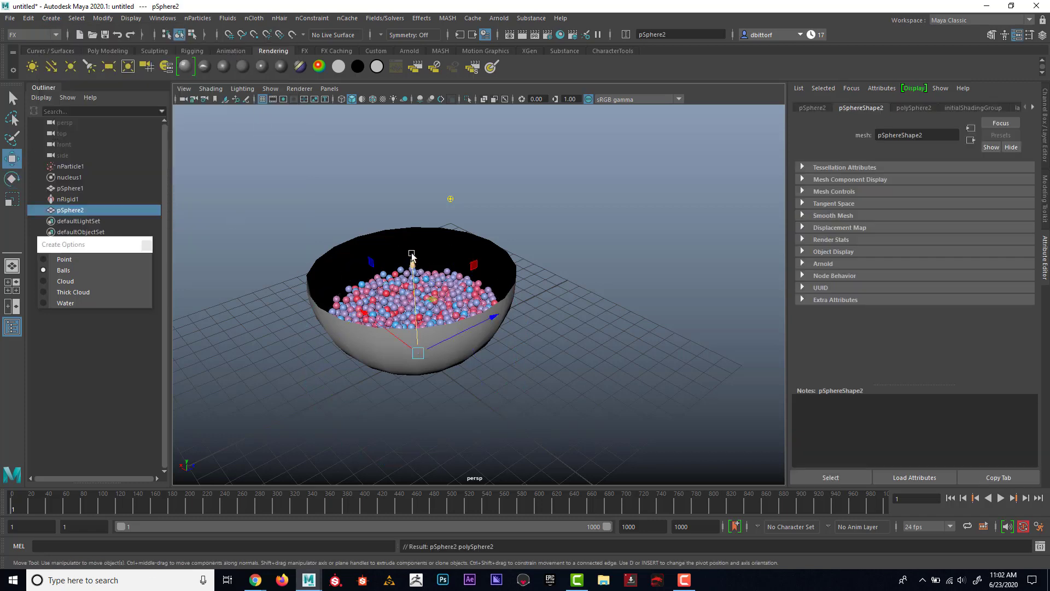
pyautogui.moveTo(412, 256); pyautogui.dragTo(420, 57)
pyautogui.keyDown('alt'); pyautogui.moveTo(391, 176); pyautogui.dragTo(441, 307, button='middle'); pyautogui.keyUp('alt')
pyautogui.keyDown('alt'); pyautogui.moveTo(441, 307); pyautogui.dragTo(743, 348, button='right'); pyautogui.keyUp('alt')
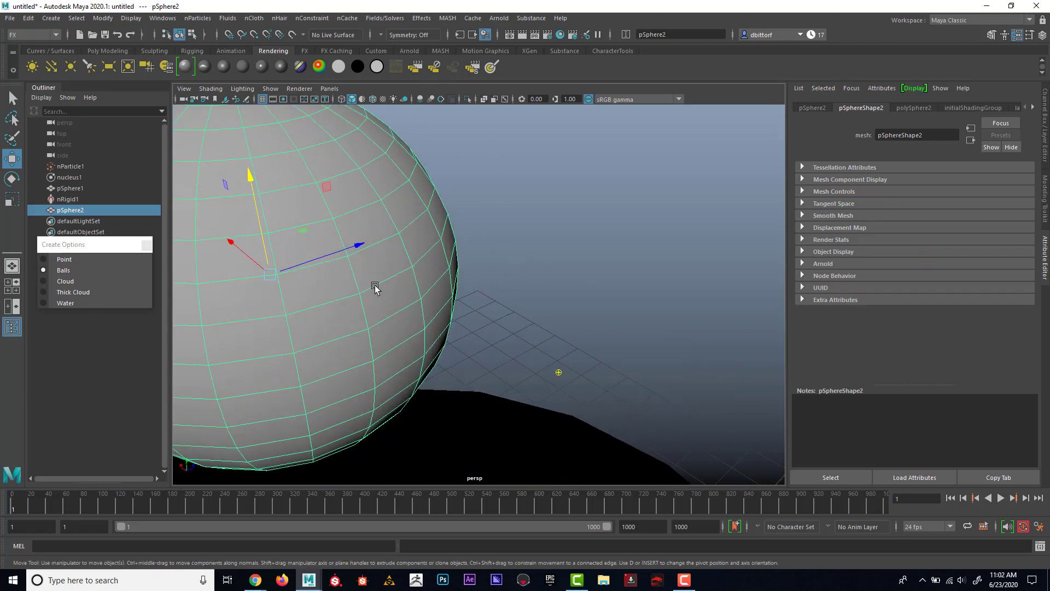
pyautogui.keyDown('alt'); pyautogui.moveTo(375, 286); pyautogui.dragTo(481, 298, button='middle'); pyautogui.keyUp('alt')
pyautogui.keyDown('alt'); pyautogui.moveTo(481, 298); pyautogui.dragTo(389, 278, button='right'); pyautogui.keyUp('alt')
pyautogui.keyDown('alt'); pyautogui.moveTo(389, 277); pyautogui.dragTo(388, 287); pyautogui.keyUp('alt')
pyautogui.keyDown('alt'); pyautogui.moveTo(389, 286); pyautogui.dragTo(378, 260, button='middle'); pyautogui.keyUp('alt')
pyautogui.keyDown('alt'); pyautogui.moveTo(379, 260); pyautogui.dragTo(481, 282, button='right'); pyautogui.keyUp('alt')
pyautogui.click(481, 306)
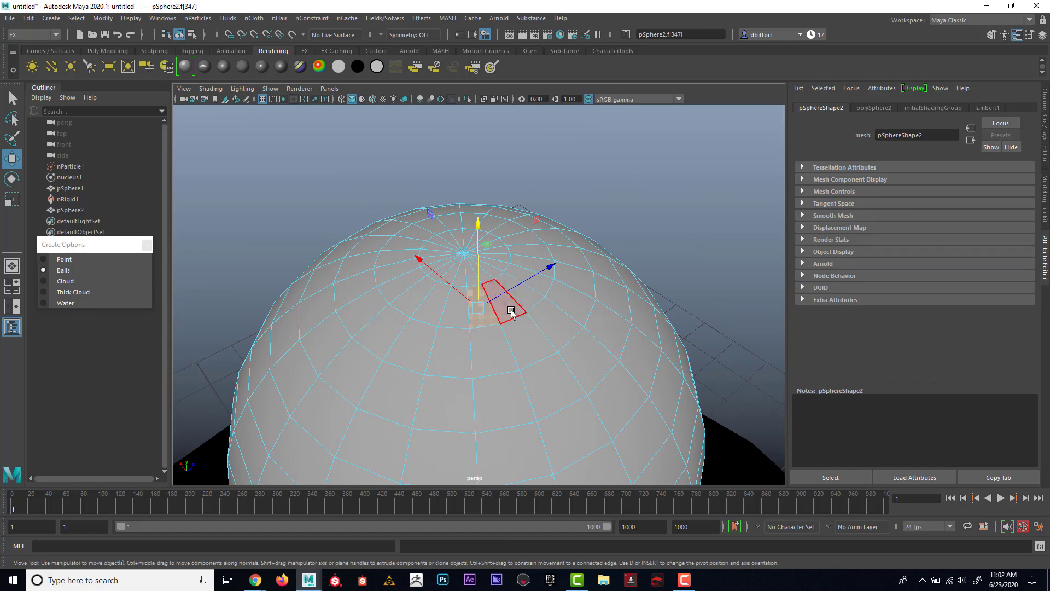
pyautogui.hotkey('ctrl', 'z')
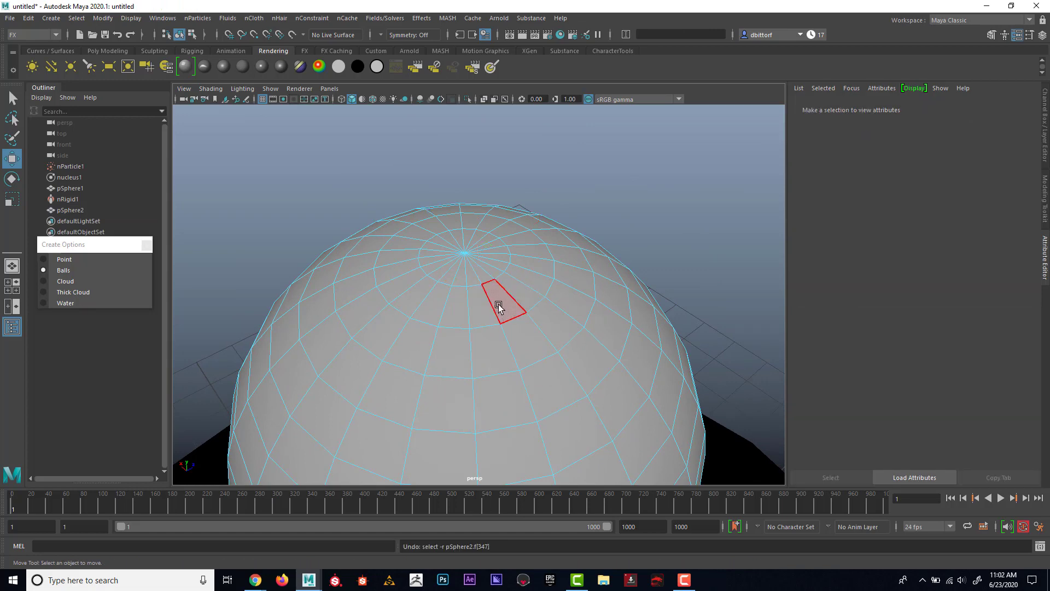
pyautogui.scroll(-8, 498, 306)
pyautogui.moveTo(489, 294); pyautogui.dragTo(454, 233, button='right')
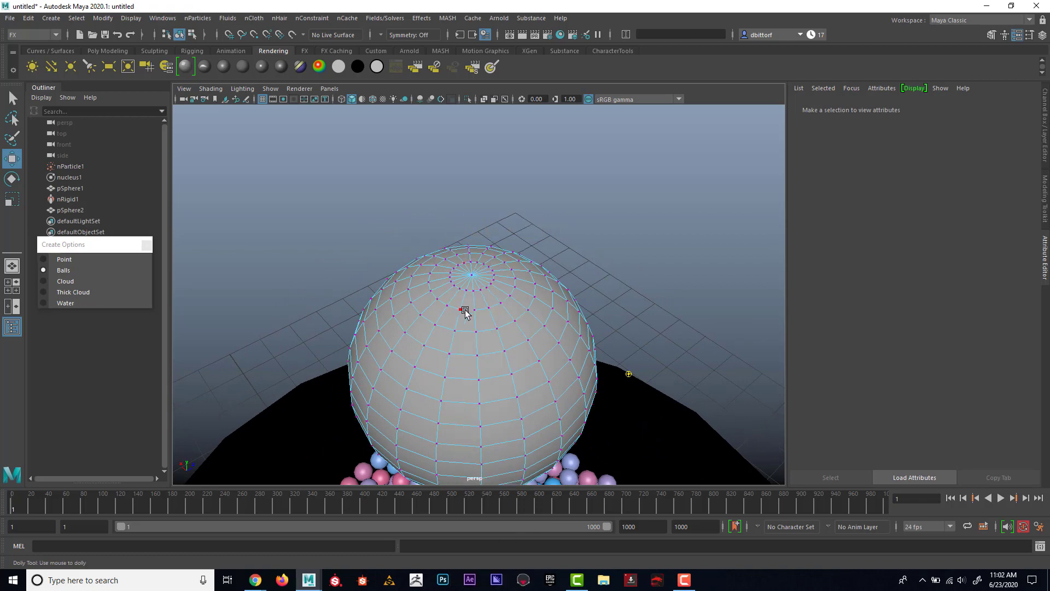
pyautogui.scroll(5, 465, 310)
# Return the new sphere to object selection and raise it higher over the bowl, with a Y translation of about 11.6
pyautogui.moveTo(488, 294); pyautogui.dragTo(538, 230, button='right')
pyautogui.keyDown('alt'); pyautogui.moveTo(574, 321); pyautogui.dragTo(403, 296, button='right'); pyautogui.keyUp('alt')
pyautogui.keyDown('alt'); pyautogui.moveTo(402, 296); pyautogui.dragTo(405, 249); pyautogui.keyUp('alt')
pyautogui.moveTo(482, 141); pyautogui.dragTo(498, 57)
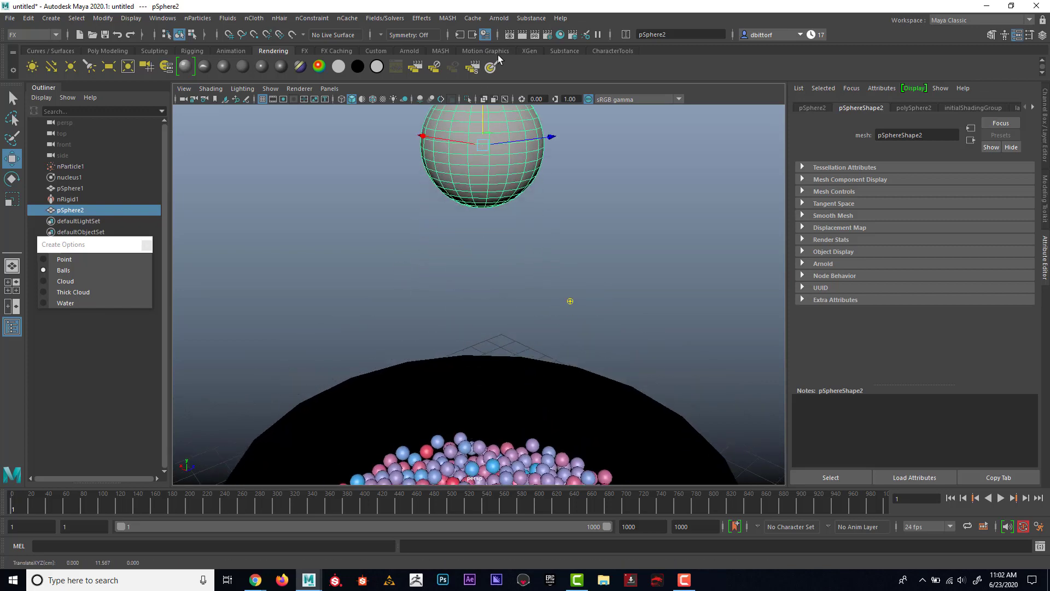
# In vertex mode, select every other vertex on the second ring around the sphere's bottom pole
pyautogui.keyDown('alt'); pyautogui.moveTo(519, 169); pyautogui.dragTo(483, 302, button='middle'); pyautogui.keyUp('alt')
pyautogui.keyDown('alt'); pyautogui.moveTo(483, 303); pyautogui.dragTo(470, 257); pyautogui.keyUp('alt')
pyautogui.keyDown('alt'); pyautogui.moveTo(417, 326); pyautogui.dragTo(383, 419, button='middle'); pyautogui.keyUp('alt')
pyautogui.keyDown('alt'); pyautogui.moveTo(394, 413); pyautogui.dragTo(635, 399, button='right'); pyautogui.keyUp('alt')
pyautogui.keyDown('alt'); pyautogui.moveTo(328, 214); pyautogui.dragTo(475, 325, button='middle'); pyautogui.keyUp('alt')
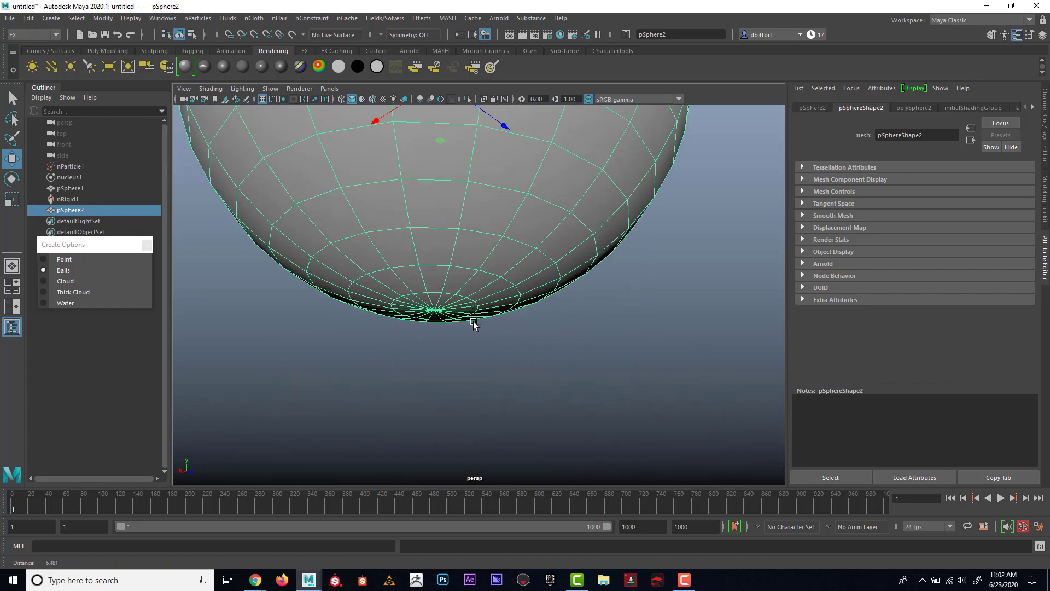
pyautogui.keyDown('alt'); pyautogui.moveTo(474, 325); pyautogui.dragTo(489, 322, button='right'); pyautogui.keyUp('alt')
pyautogui.moveTo(454, 244); pyautogui.dragTo(422, 246, button='right')
pyautogui.keyDown('alt'); pyautogui.moveTo(422, 246); pyautogui.dragTo(422, 270); pyautogui.keyUp('alt')
pyautogui.click(443, 203)
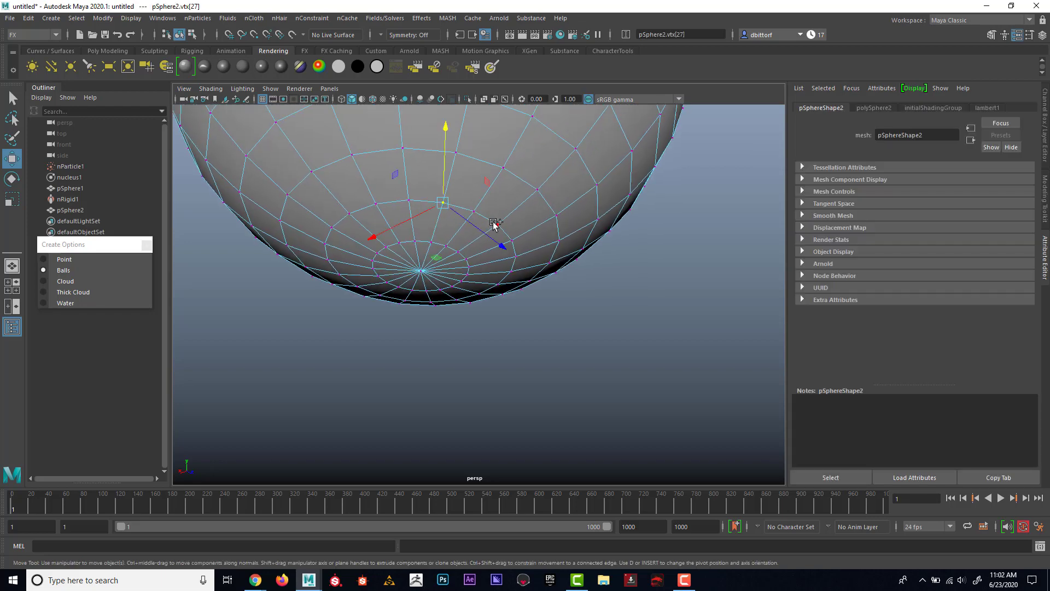
pyautogui.keyDown('shift'); pyautogui.click(498, 224); pyautogui.keyUp('shift')
pyautogui.keyDown('shift'); pyautogui.click(516, 256); pyautogui.keyUp('shift')
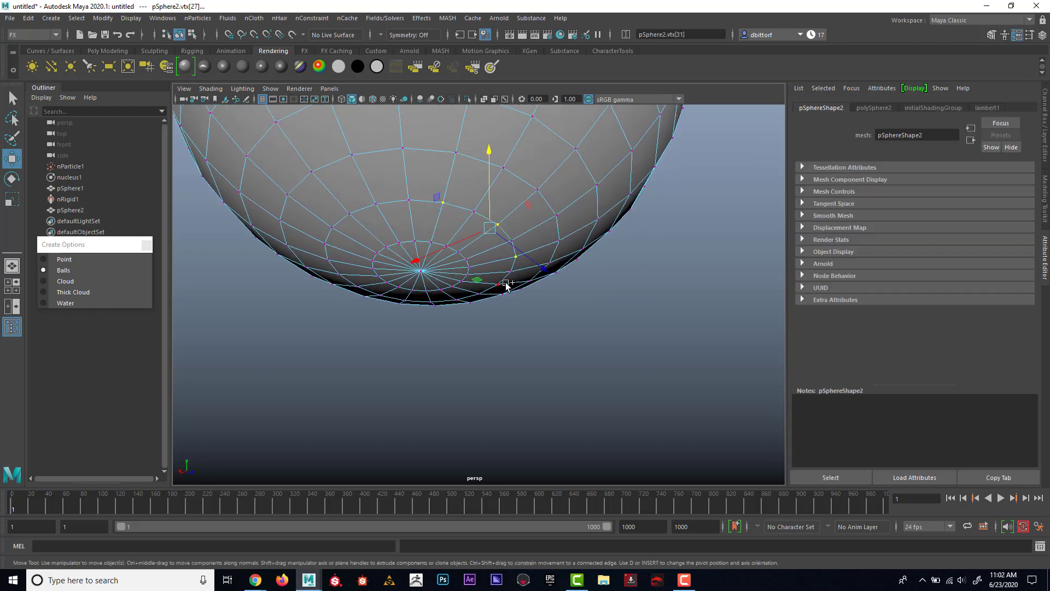
pyautogui.keyDown('shift'); pyautogui.click(499, 283); pyautogui.keyUp('shift')
pyautogui.keyDown('shift'); pyautogui.click(456, 299); pyautogui.keyUp('shift')
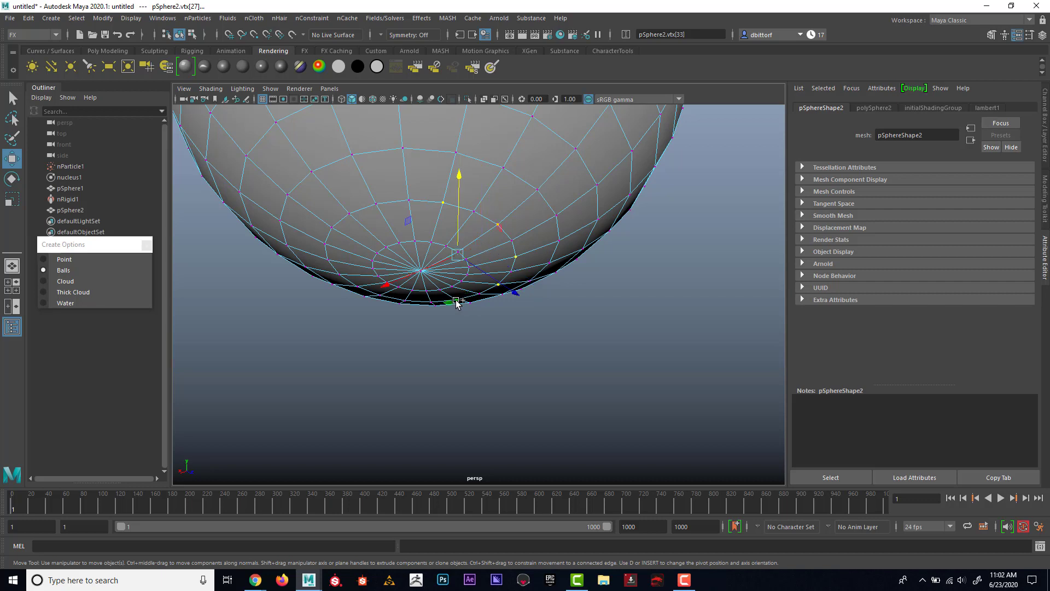
pyautogui.keyDown('shift'); pyautogui.click(405, 301); pyautogui.keyUp('shift')
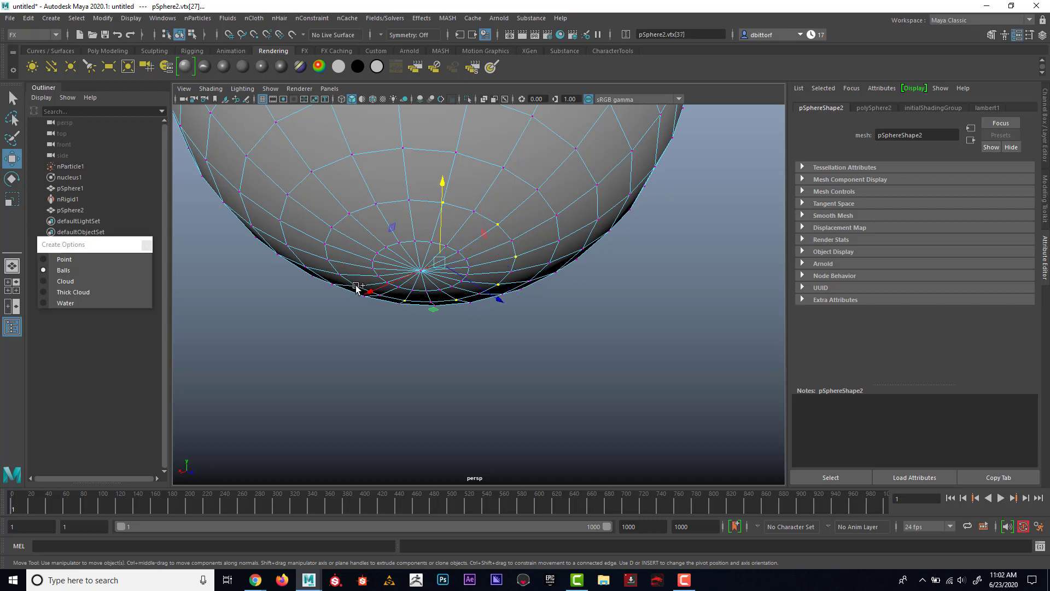
pyautogui.keyDown('shift'); pyautogui.click(356, 286); pyautogui.keyUp('shift')
pyautogui.keyDown('shift'); pyautogui.click(329, 259); pyautogui.keyUp('shift')
pyautogui.keyDown('shift'); pyautogui.click(331, 227); pyautogui.keyUp('shift')
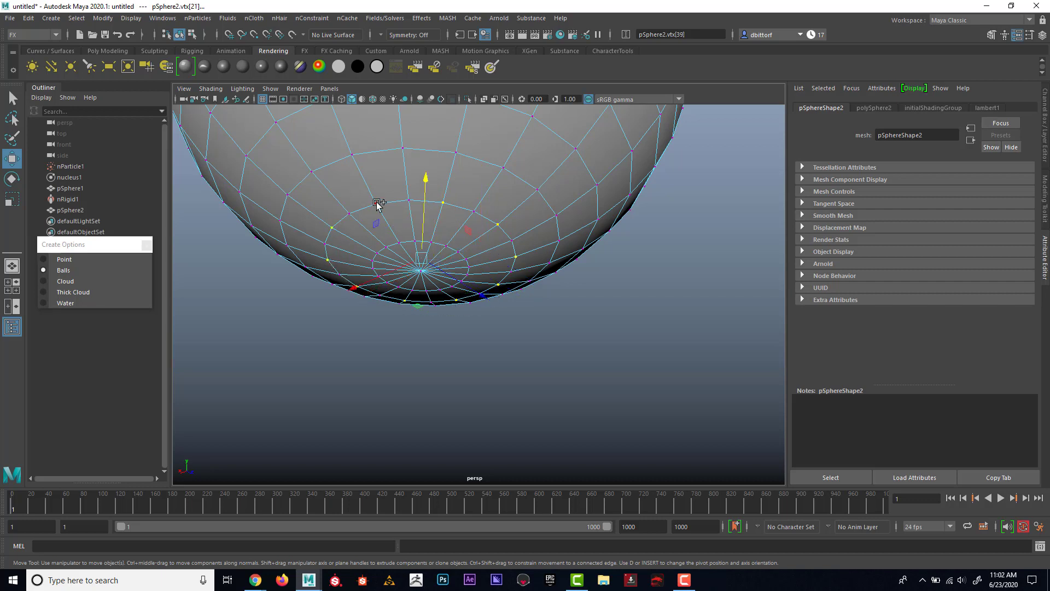
pyautogui.keyDown('shift'); pyautogui.click(376, 203); pyautogui.keyUp('shift')
# Set the nParticle creation style to Point and emit particles from the selected sphere vertices
pyautogui.moveTo(482, 255)
pyautogui.keyDown('alt'); pyautogui.mouseDown(button='right')
pyautogui.moveTo(352, 250)
pyautogui.moveTo(466, 247)
pyautogui.mouseUp(button='right'); pyautogui.keyUp('alt')
pyautogui.keyDown('alt'); pyautogui.moveTo(435, 253); pyautogui.dragTo(450, 298, button='middle'); pyautogui.keyUp('alt')
pyautogui.keyDown('alt'); pyautogui.moveTo(450, 298); pyautogui.dragTo(403, 287, button='right'); pyautogui.keyUp('alt')
pyautogui.keyDown('alt'); pyautogui.moveTo(431, 291); pyautogui.dragTo(443, 259, button='middle'); pyautogui.keyUp('alt')
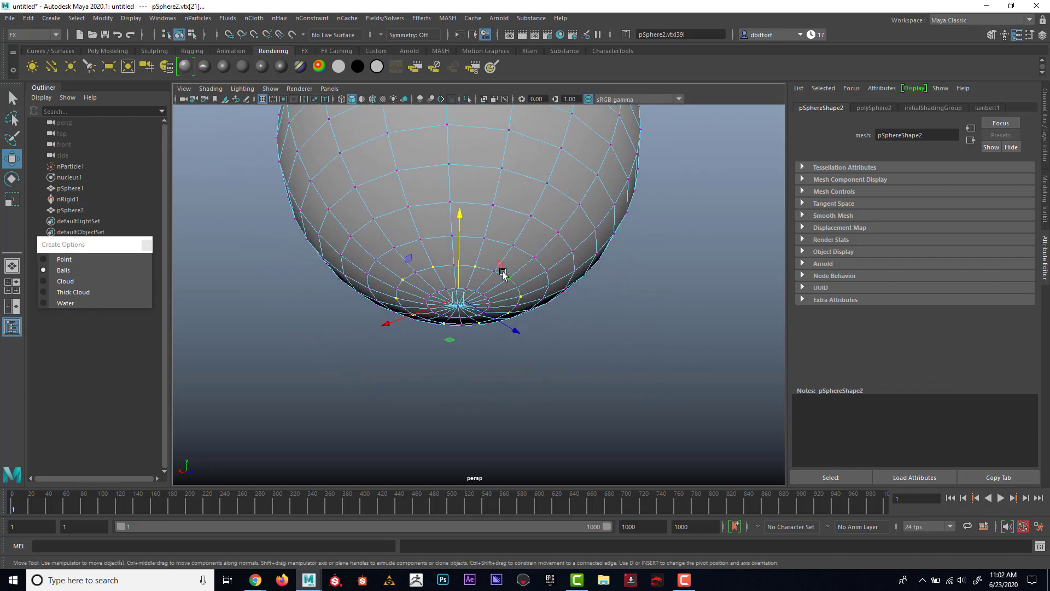
pyautogui.click(256, 19)
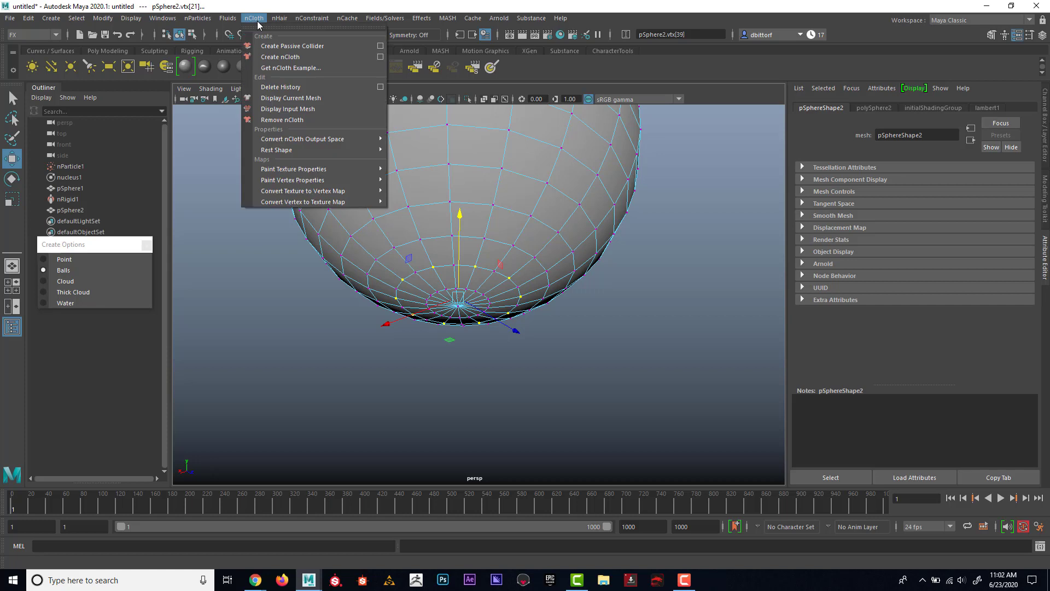
pyautogui.click(44, 259)
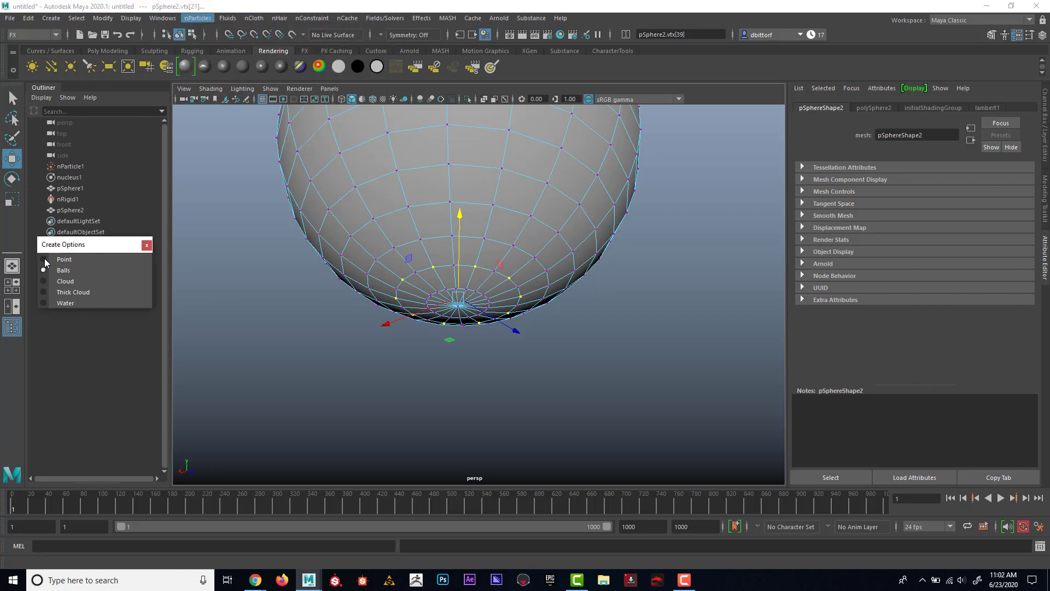
pyautogui.click(197, 18)
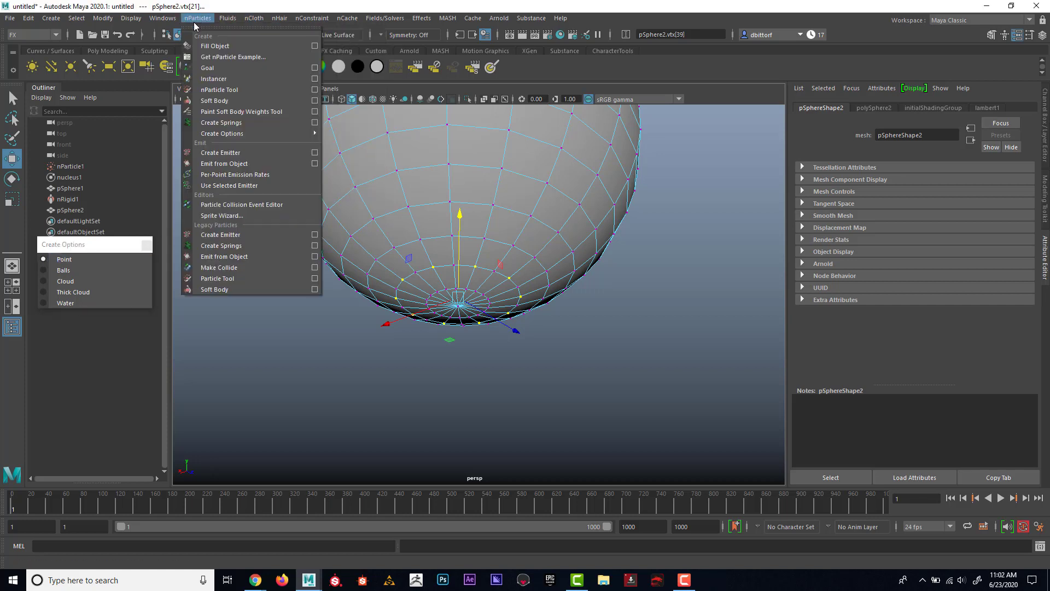
pyautogui.click(233, 164)
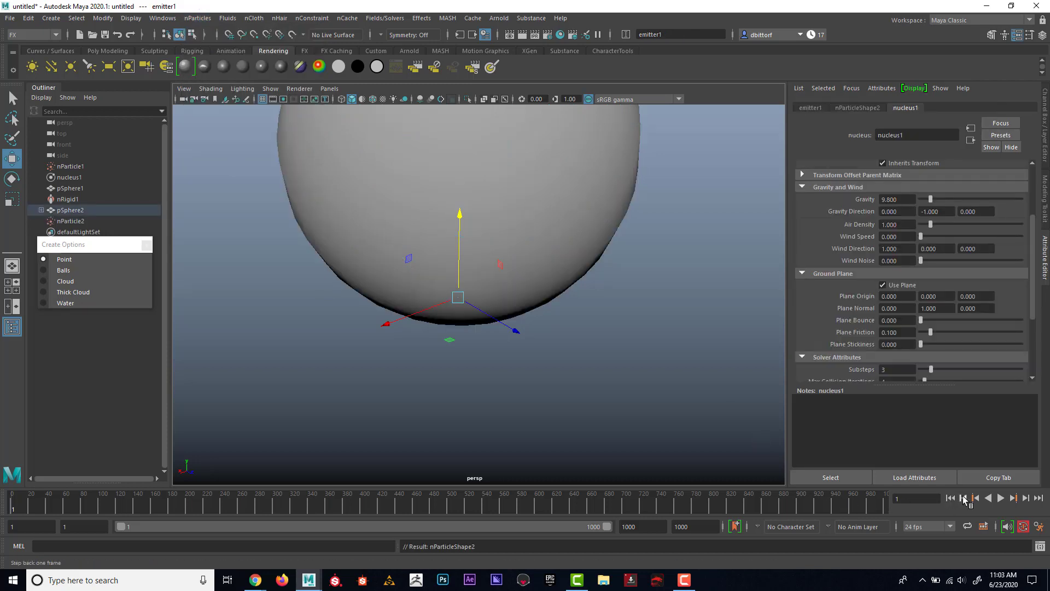
# Play the simulation to watch the points fall from the sphere into the bowl of balls, and stop it around frame 83
pyautogui.click(1001, 498)
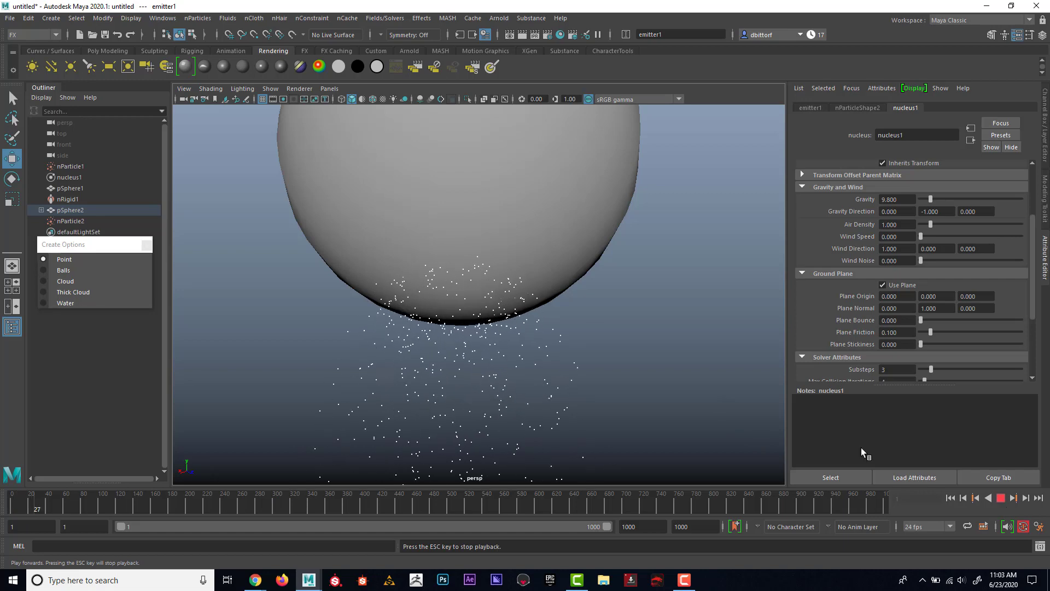
pyautogui.keyDown('alt'); pyautogui.moveTo(640, 359); pyautogui.dragTo(304, 316, button='right'); pyautogui.keyUp('alt')
pyautogui.keyDown('alt'); pyautogui.moveTo(303, 316); pyautogui.dragTo(284, 360, button='middle'); pyautogui.keyUp('alt')
pyautogui.keyDown('alt'); pyautogui.moveTo(618, 285); pyautogui.dragTo(516, 249, button='right'); pyautogui.keyUp('alt')
pyautogui.keyDown('alt'); pyautogui.moveTo(516, 243); pyautogui.dragTo(521, 332); pyautogui.keyUp('alt')
pyautogui.press('Escape')
pyautogui.keyDown('alt'); pyautogui.moveTo(520, 329); pyautogui.dragTo(528, 289, button='middle'); pyautogui.keyUp('alt')
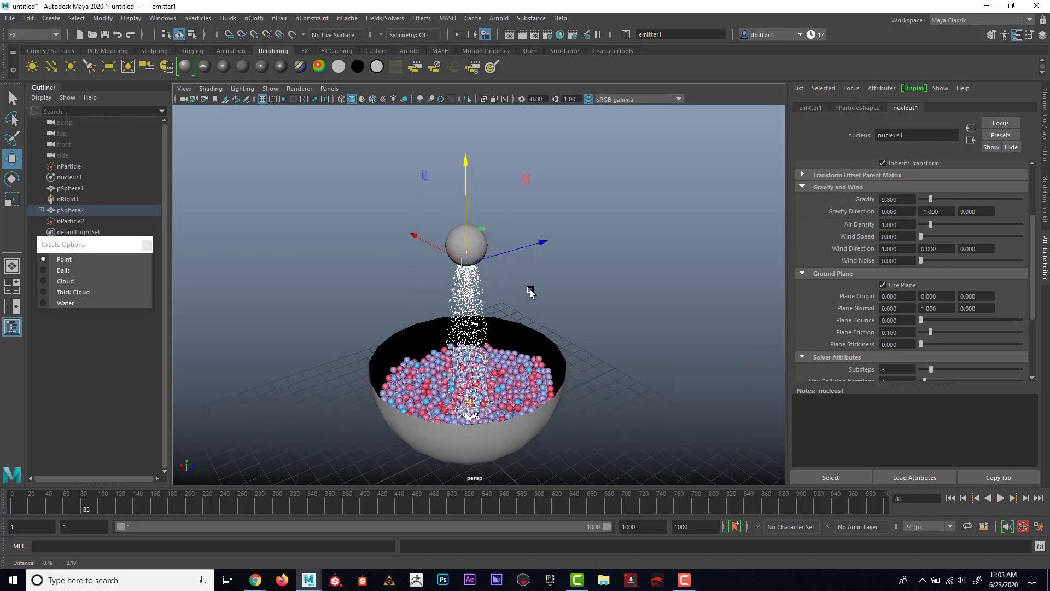
pyautogui.keyDown('alt'); pyautogui.moveTo(529, 289); pyautogui.dragTo(535, 238, button='right'); pyautogui.keyUp('alt')
pyautogui.keyDown('alt'); pyautogui.moveTo(505, 264); pyautogui.dragTo(481, 221, button='middle'); pyautogui.keyUp('alt')
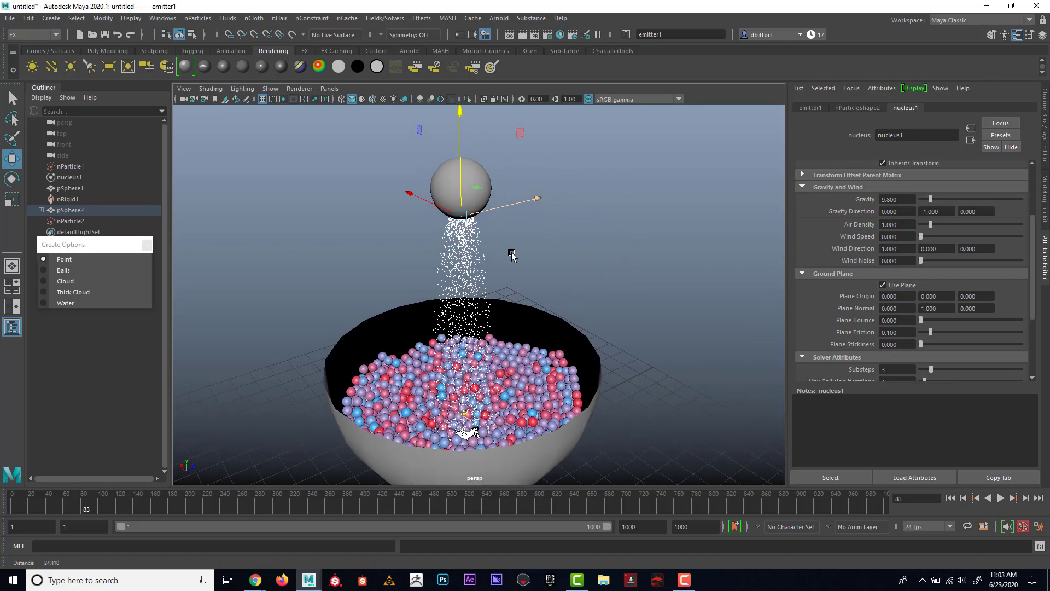
# Run interactive playback while moving the emitting sphere to a translation of about 0.8, 12.0, -0.7, and stop playback
pyautogui.click(485, 174)
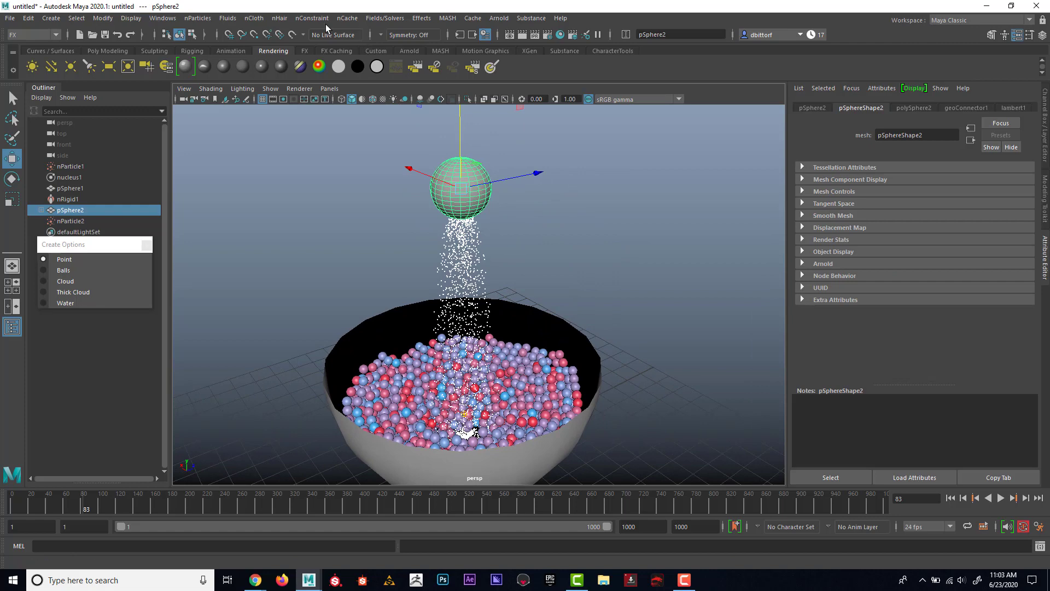
pyautogui.click(312, 19)
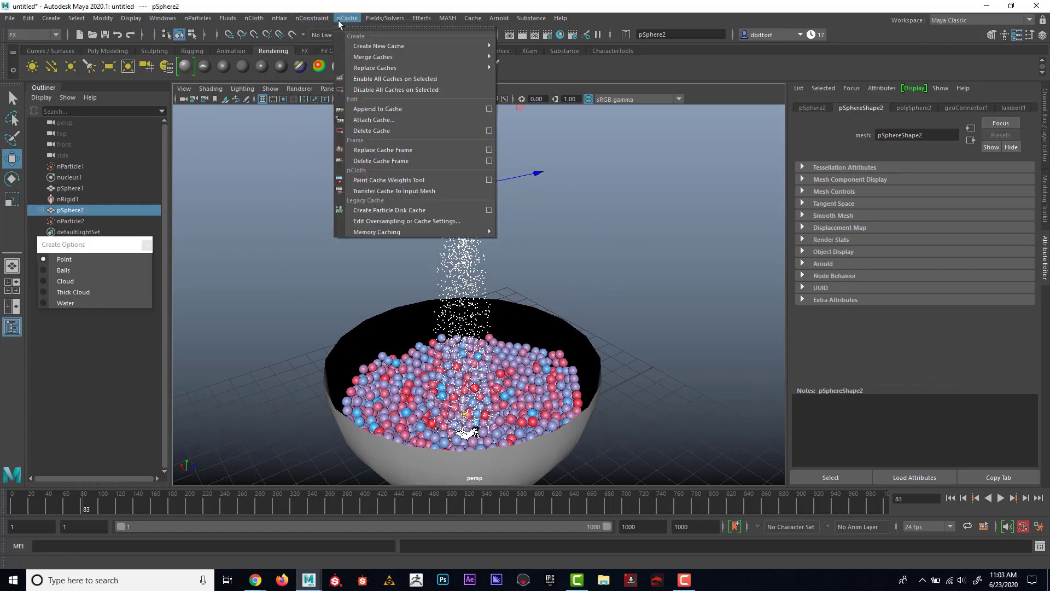
pyautogui.click(432, 221)
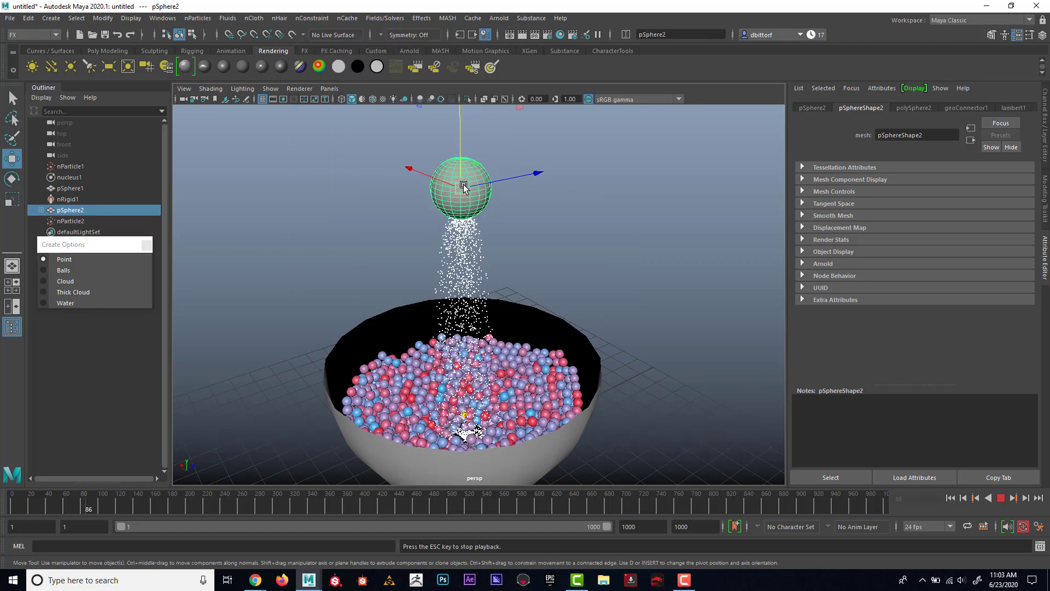
pyautogui.moveTo(465, 188); pyautogui.dragTo(445, 159)
pyautogui.moveTo(441, 170); pyautogui.dragTo(428, 169)
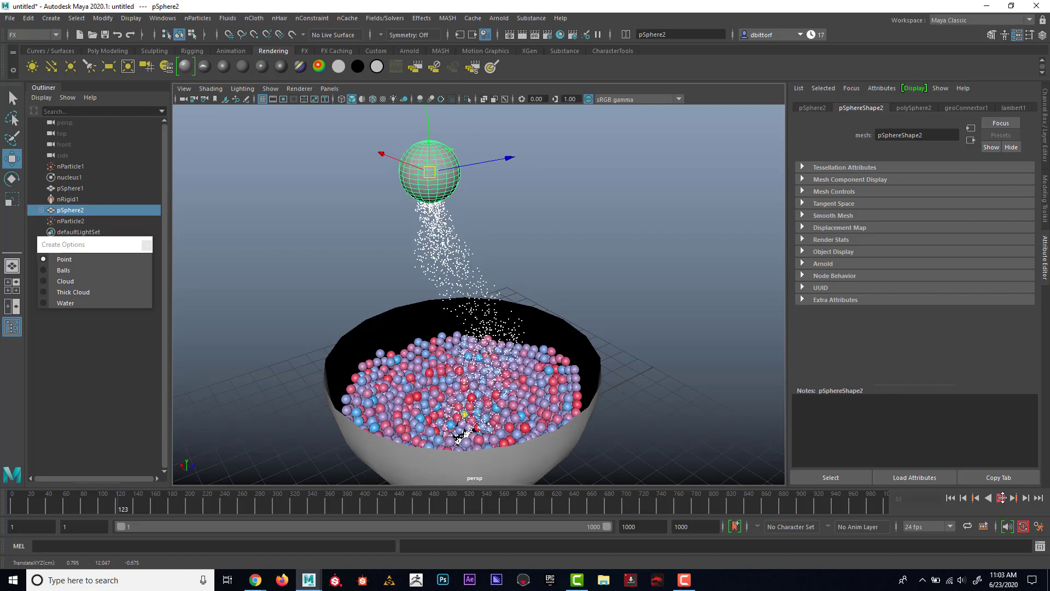
pyautogui.click(1003, 498)
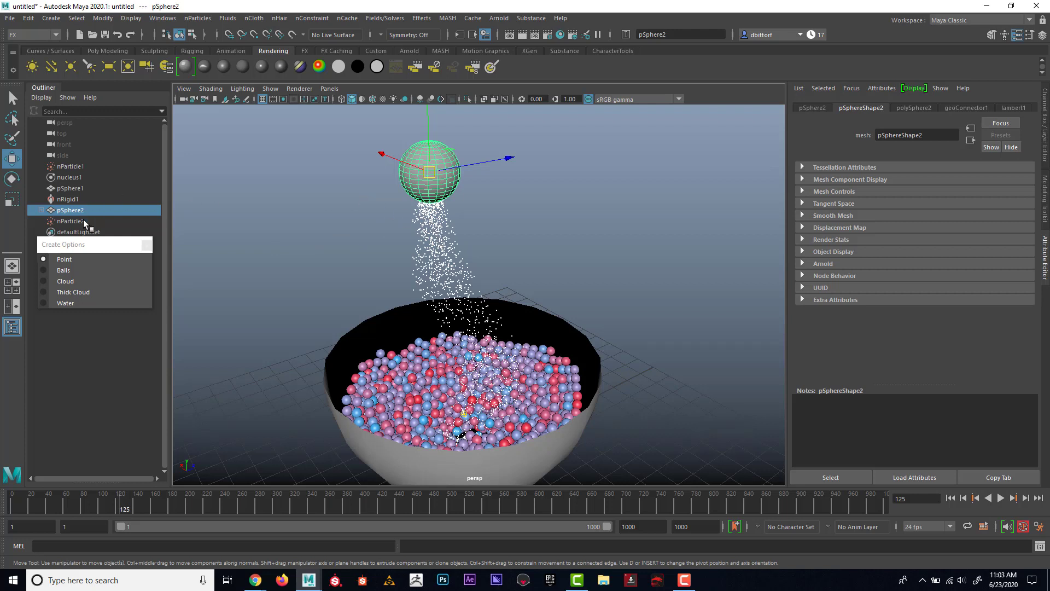
# Rewind to frame 1 and set the emission rate of emitter1 under pSphere2 to 25 particles per second
pyautogui.moveTo(80, 246); pyautogui.dragTo(80, 314)
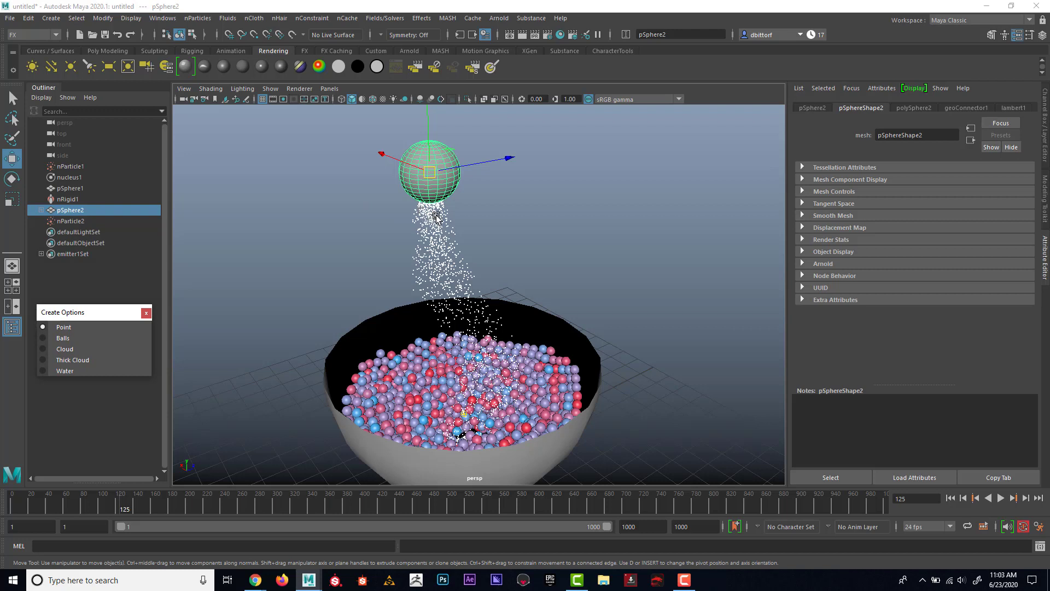
pyautogui.click(951, 498)
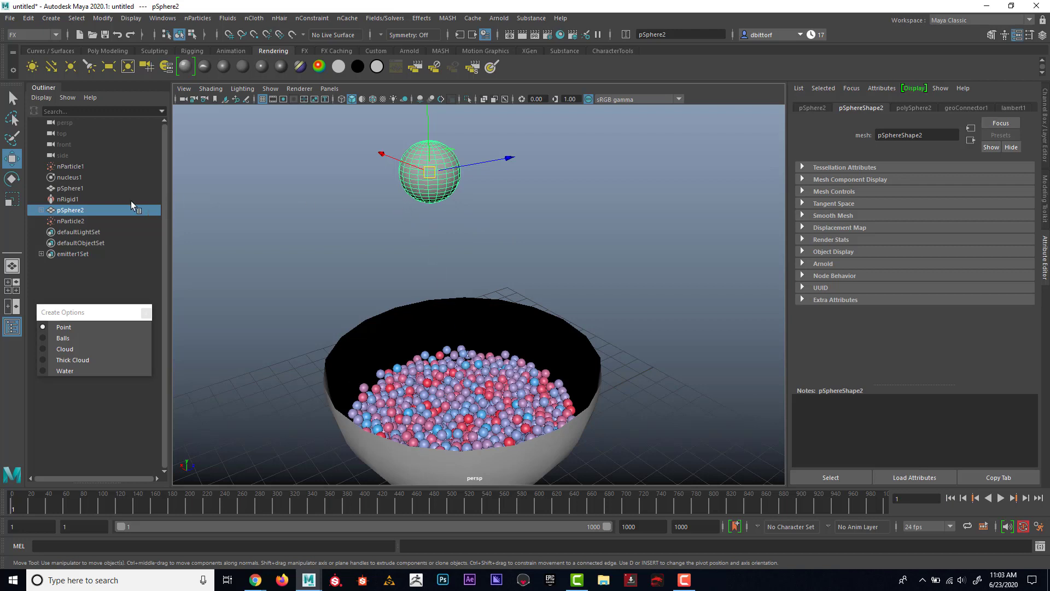
pyautogui.click(41, 211)
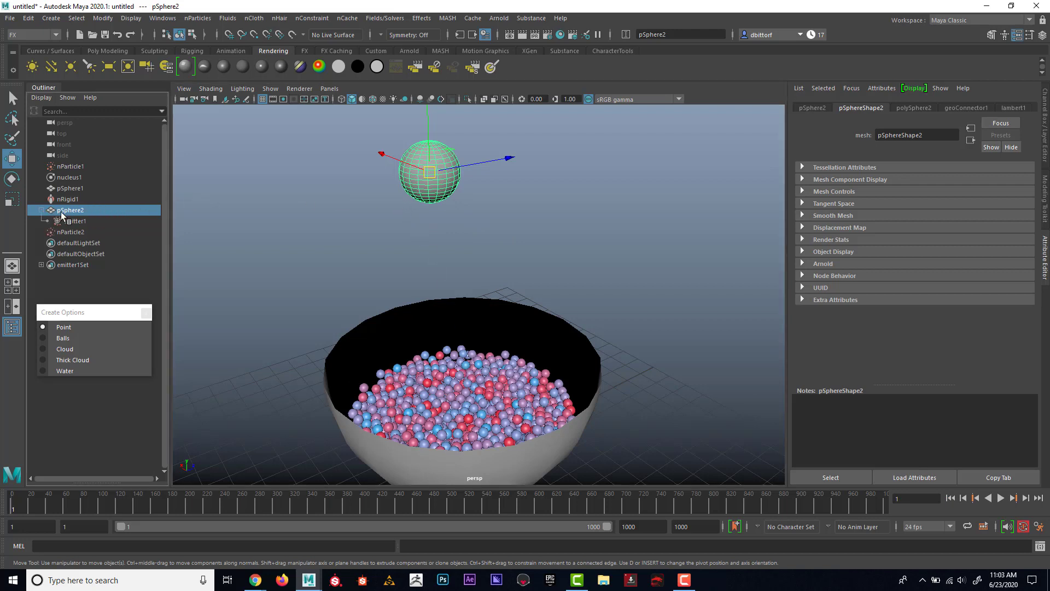
pyautogui.click(70, 222)
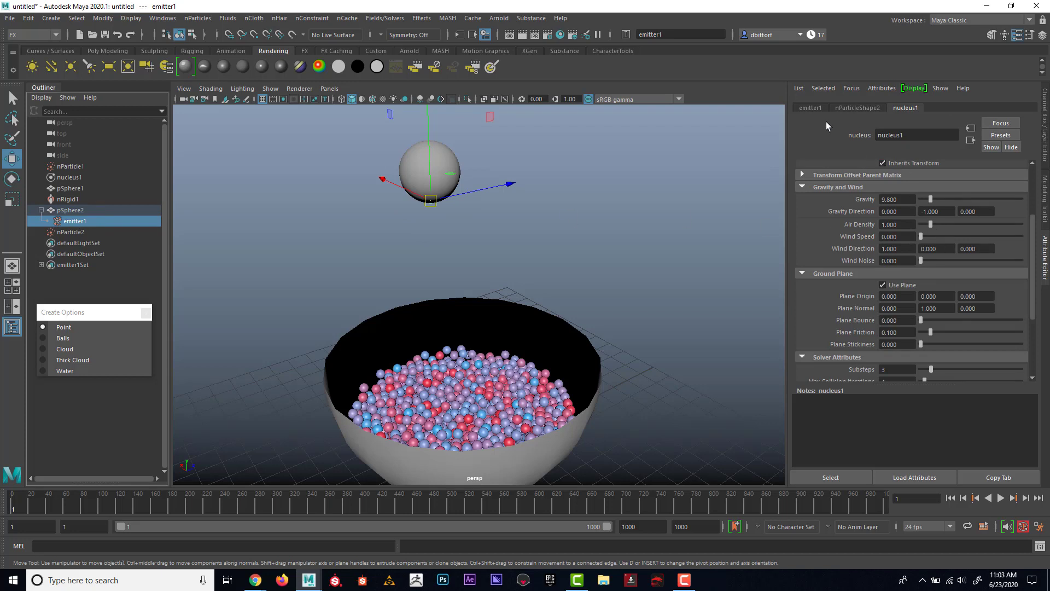
pyautogui.click(816, 107)
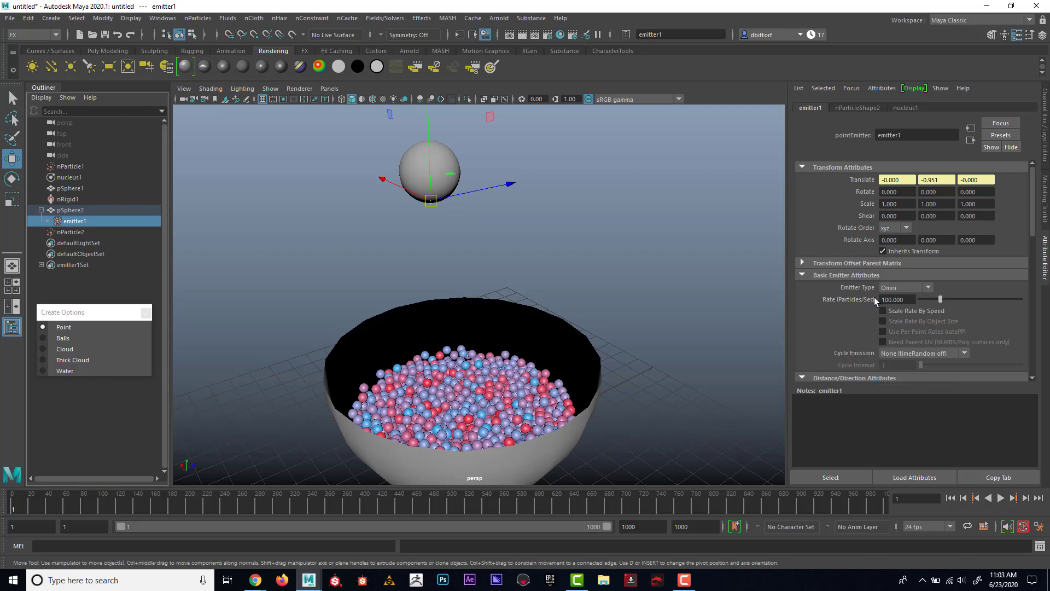
pyautogui.moveTo(907, 299); pyautogui.dragTo(872, 296)
pyautogui.write('25')
pyautogui.press('Return')
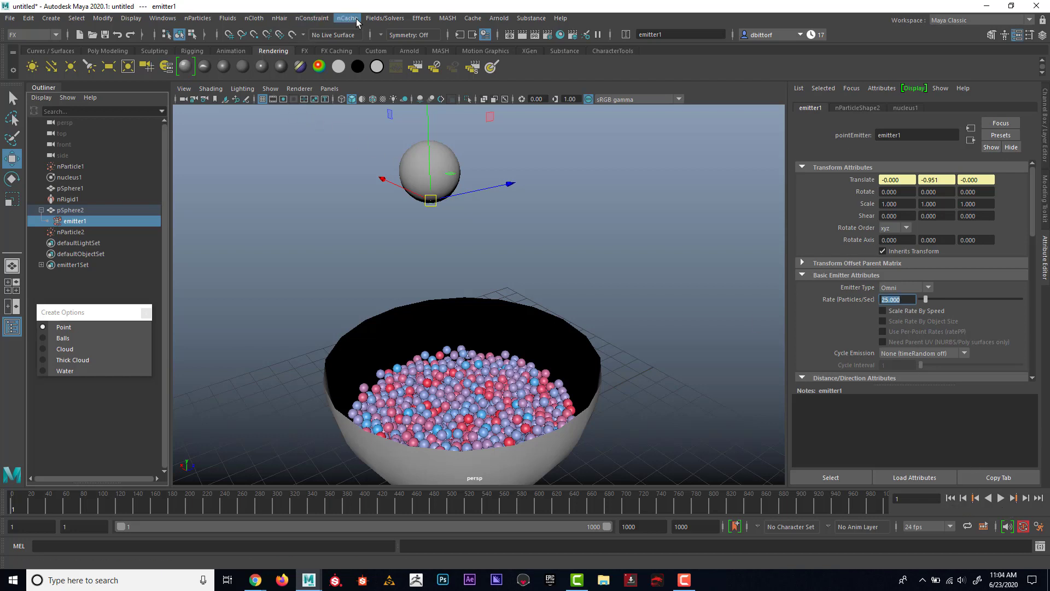
# Check the reduced emission with interactive playback, stop it and return to frame 1
pyautogui.click(385, 18)
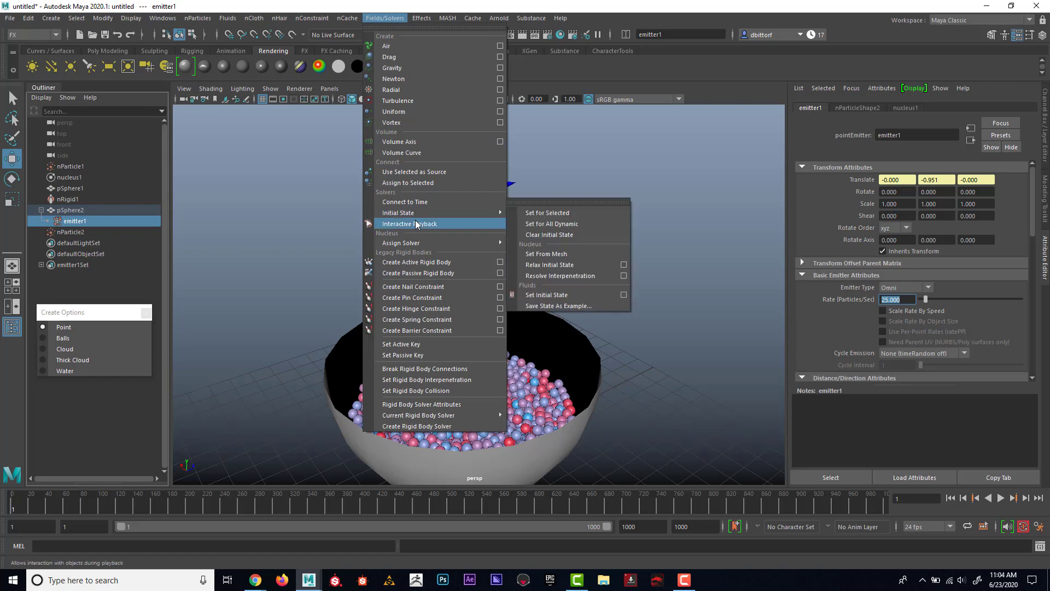
pyautogui.click(410, 224)
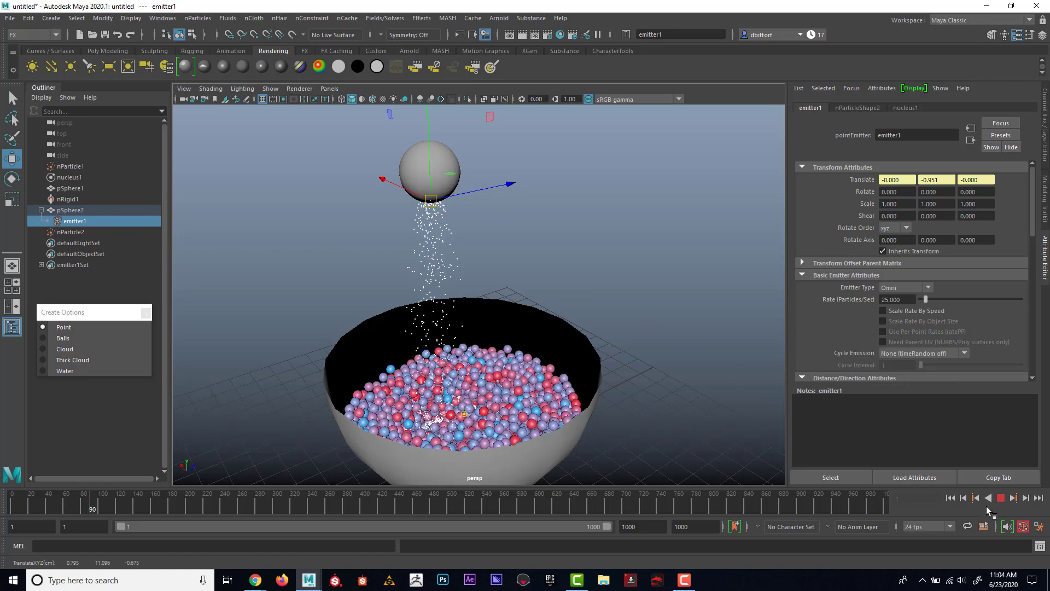
pyautogui.click(1003, 499)
pyautogui.click(951, 498)
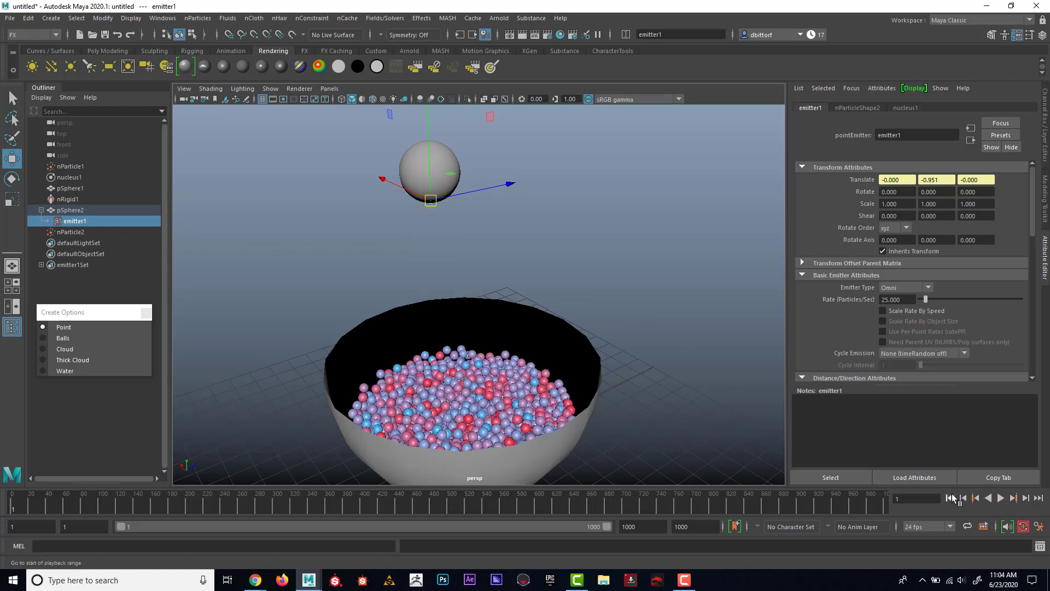